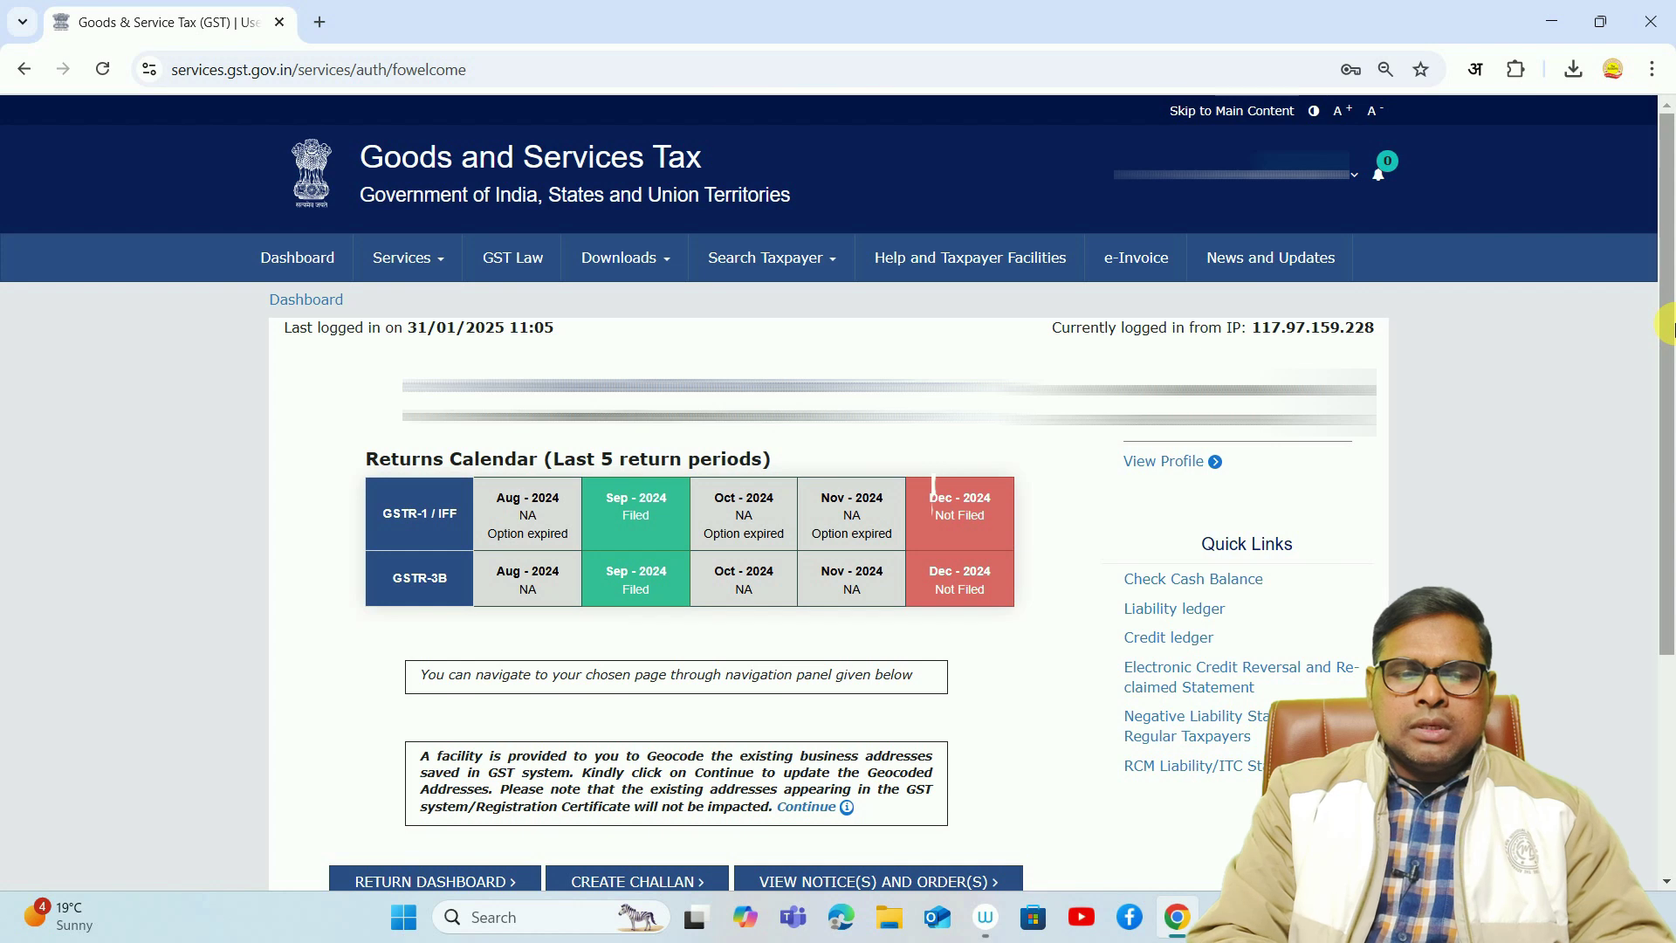
- Open the return dashboard and search for the returns of financial year 2024-25, Quarter 3 (Oct - Dec), period December
scroll(1667, 328, "down", 2)
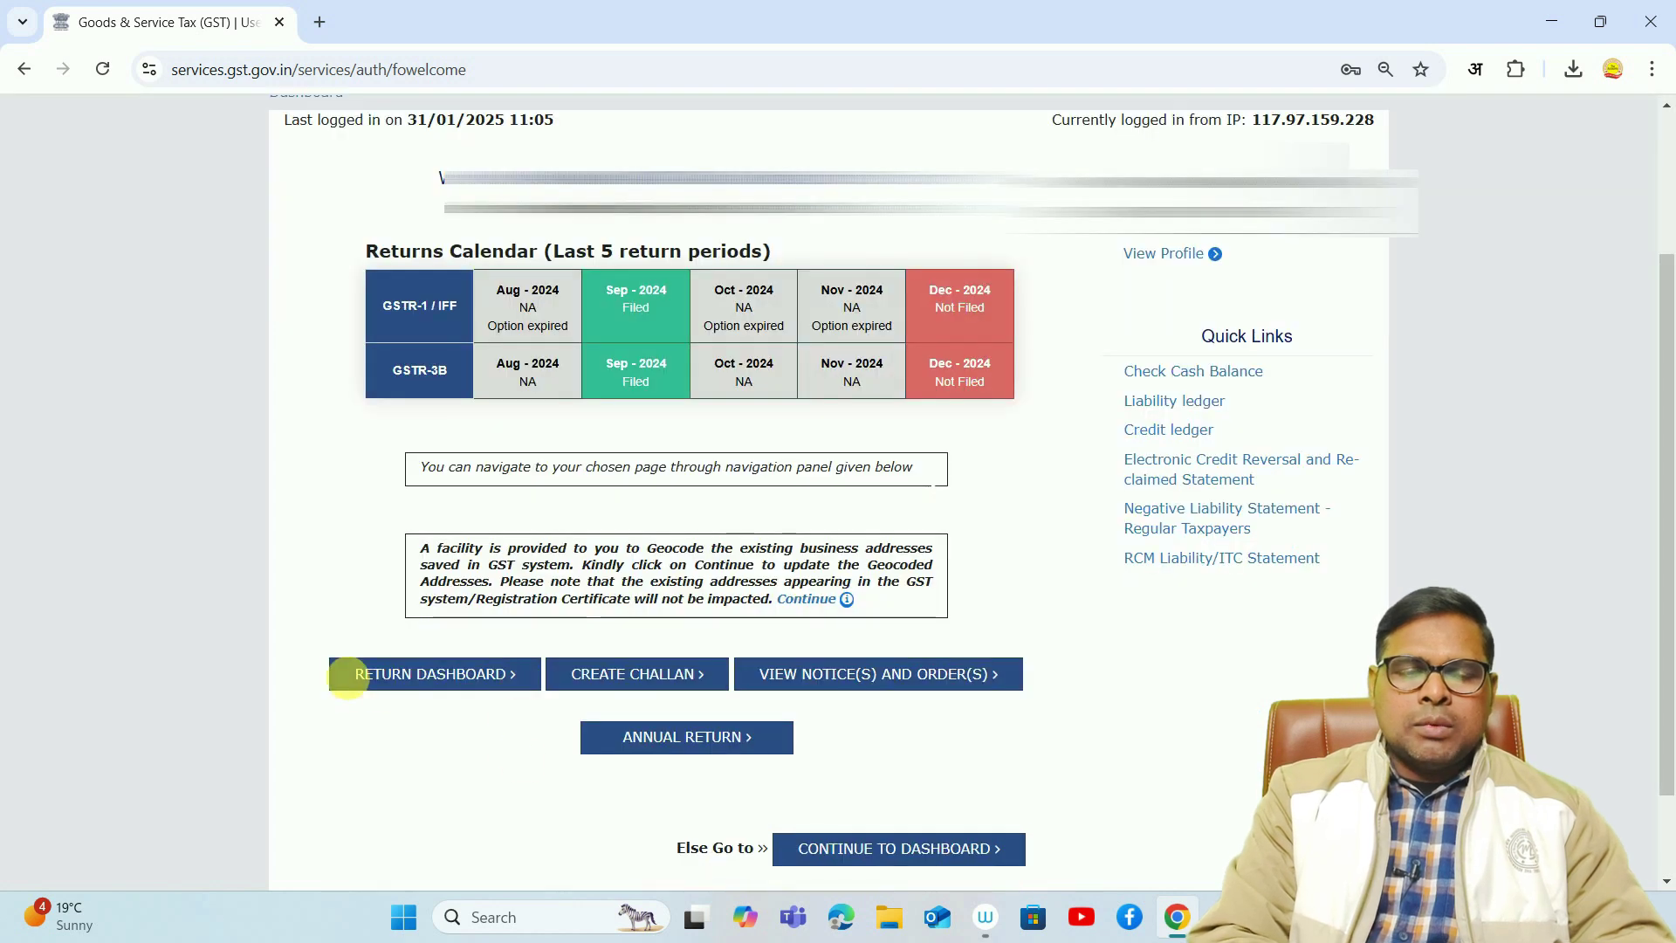
left_click(425, 688)
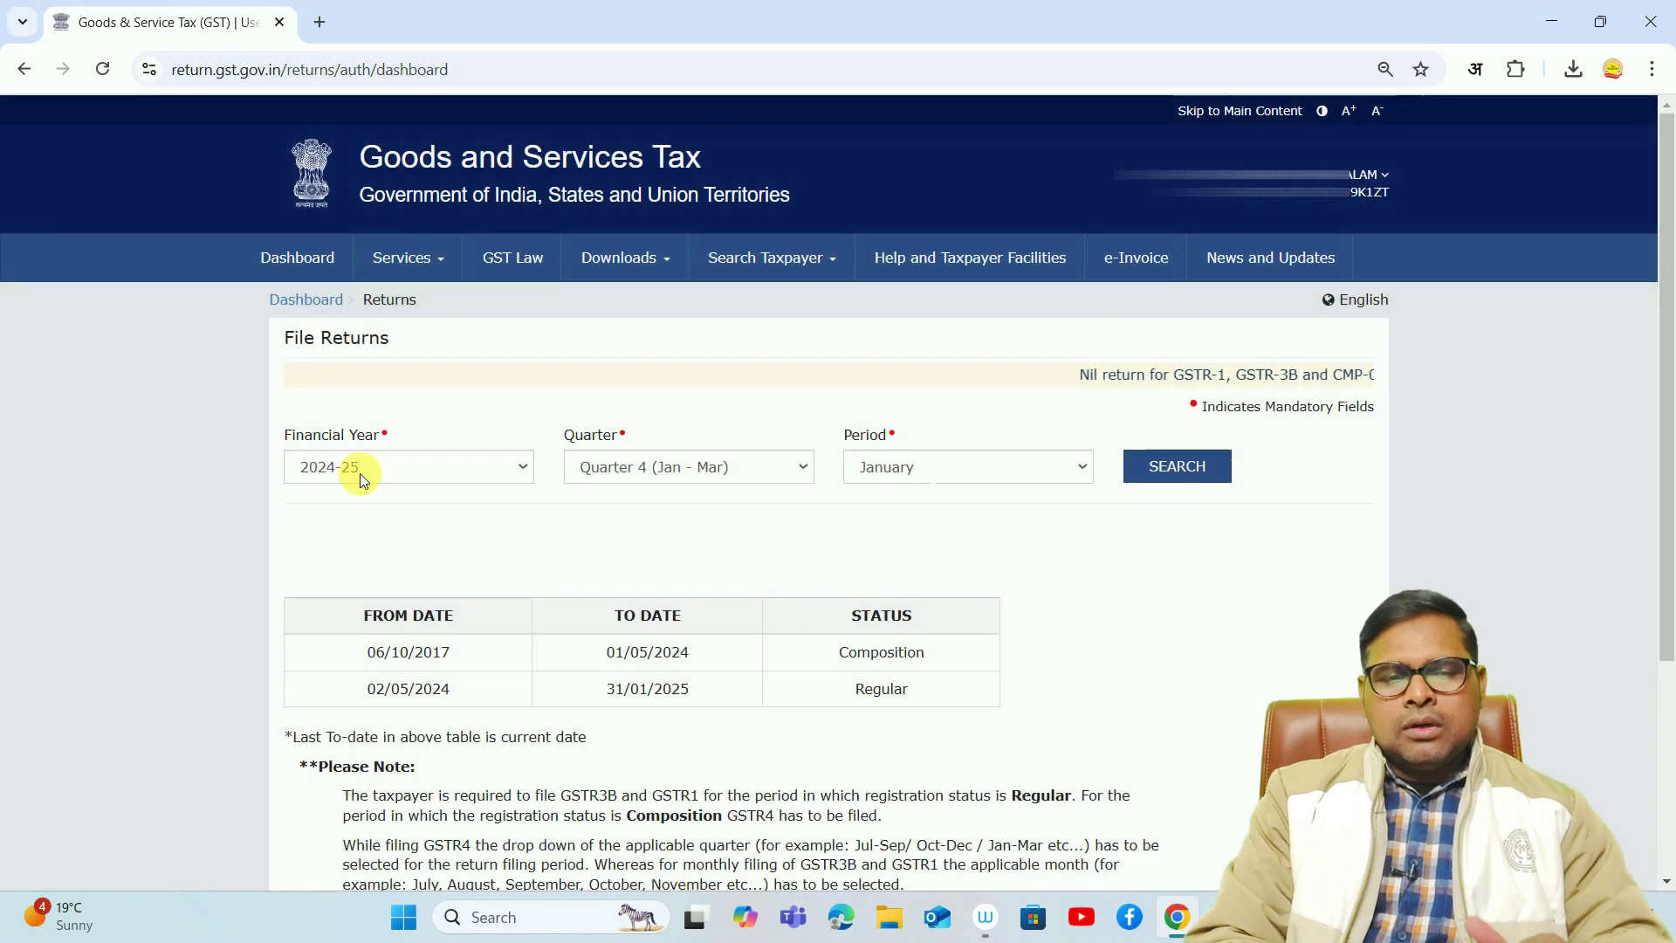
left_click(359, 473)
left_click(360, 473)
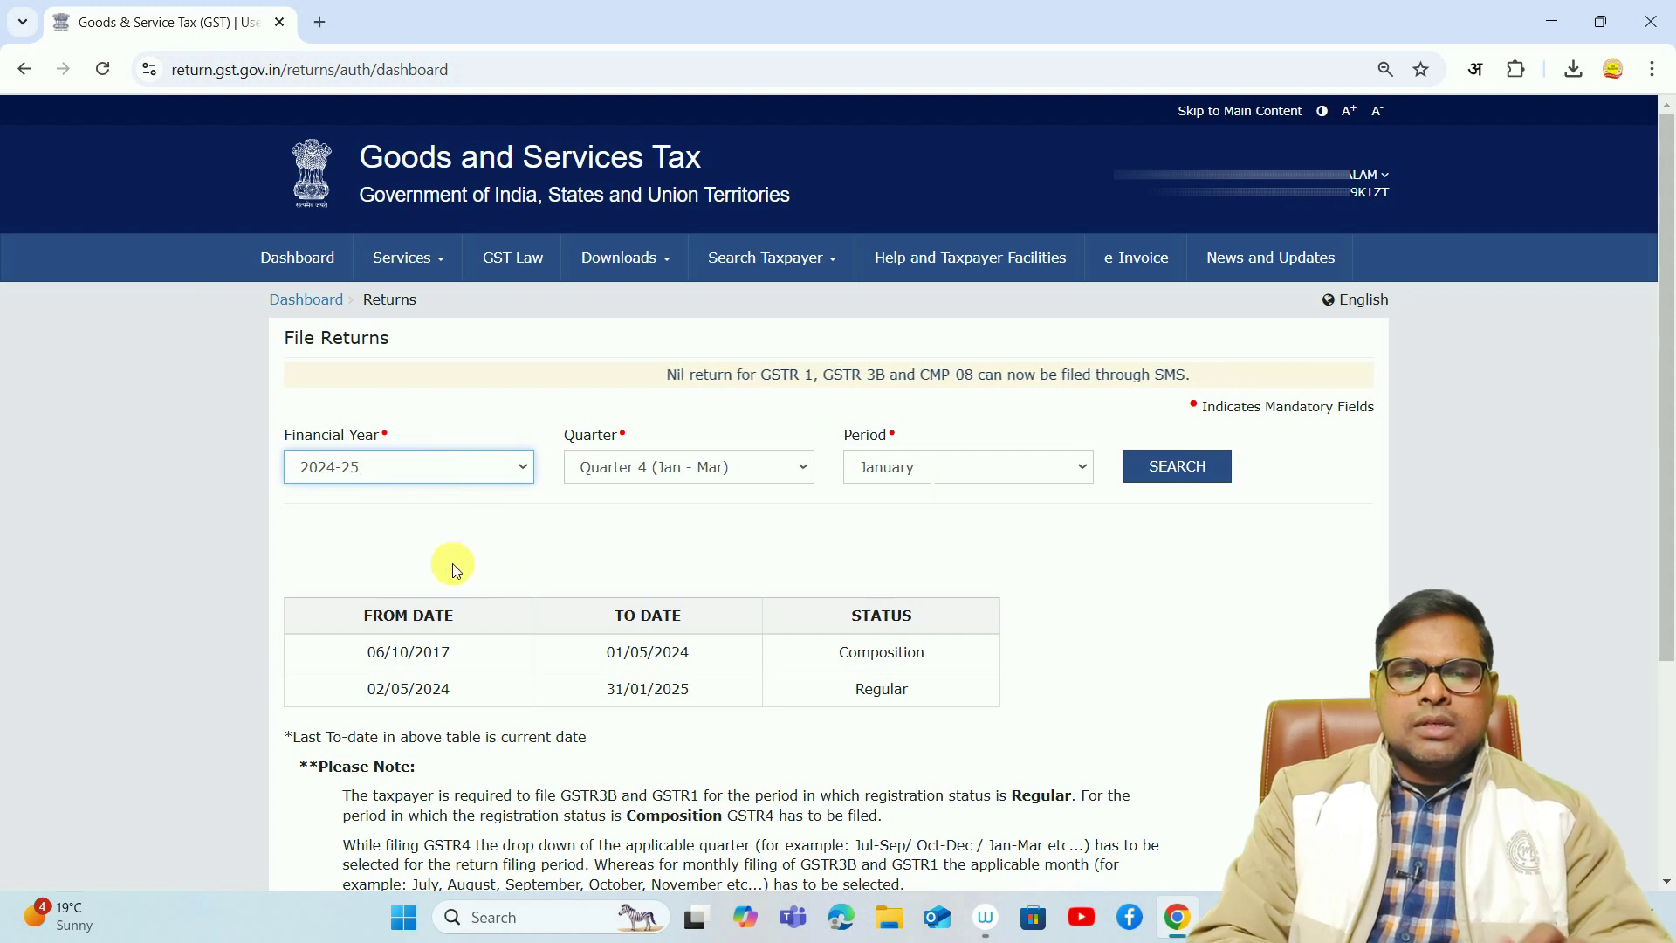
left_click(689, 466)
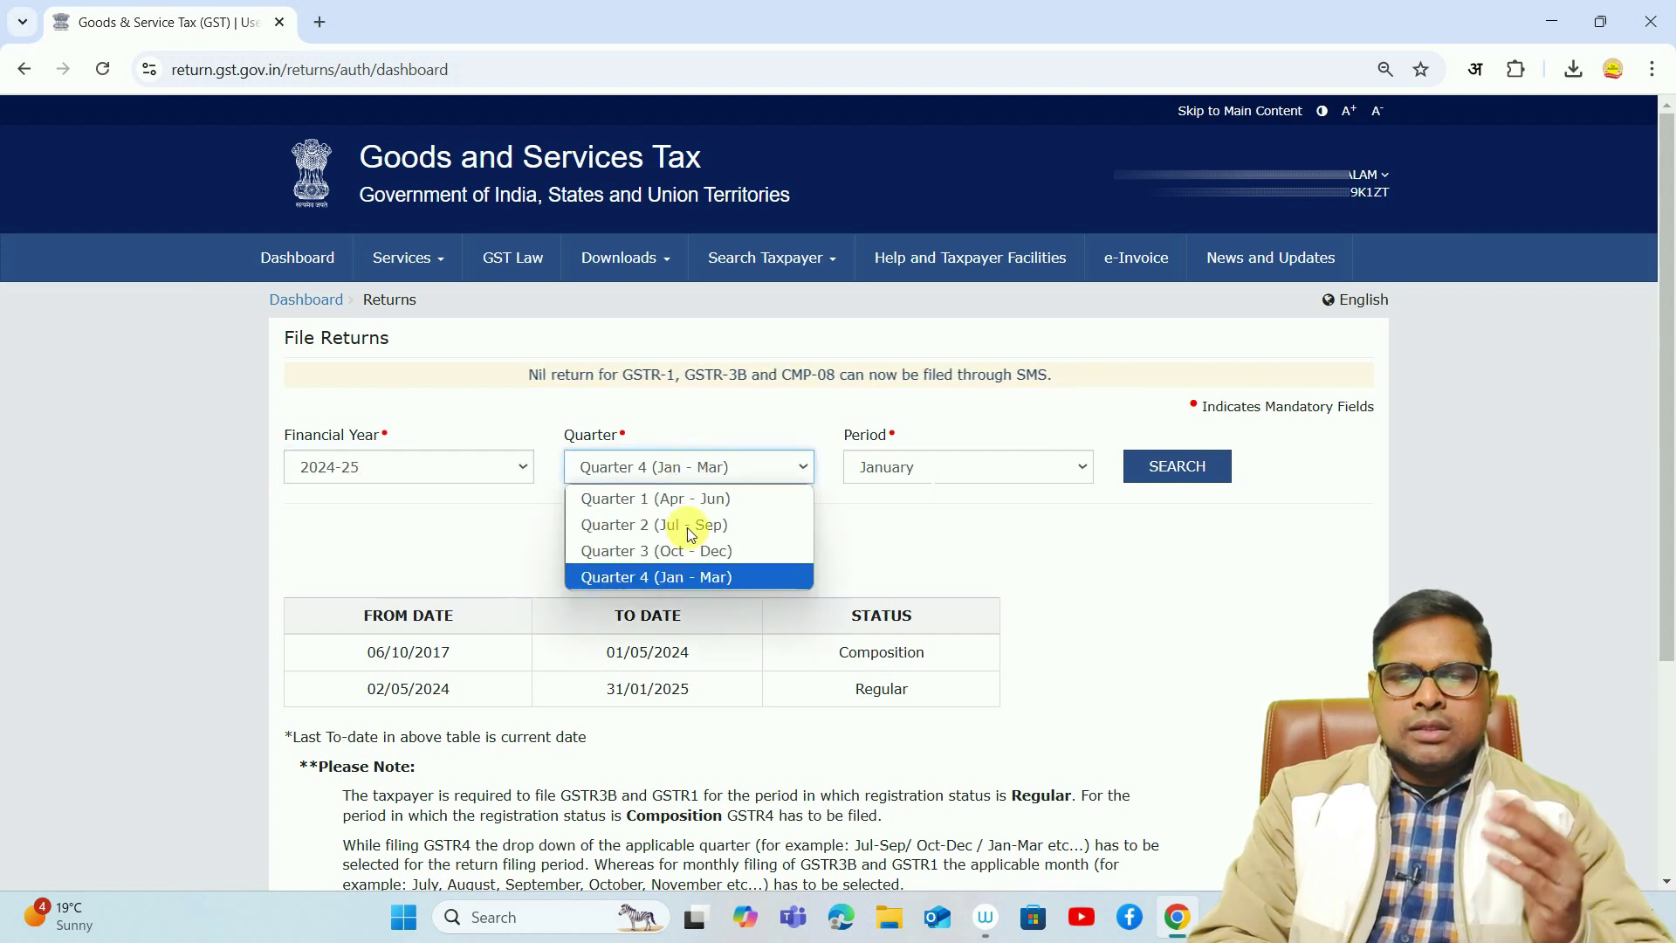
left_click(686, 551)
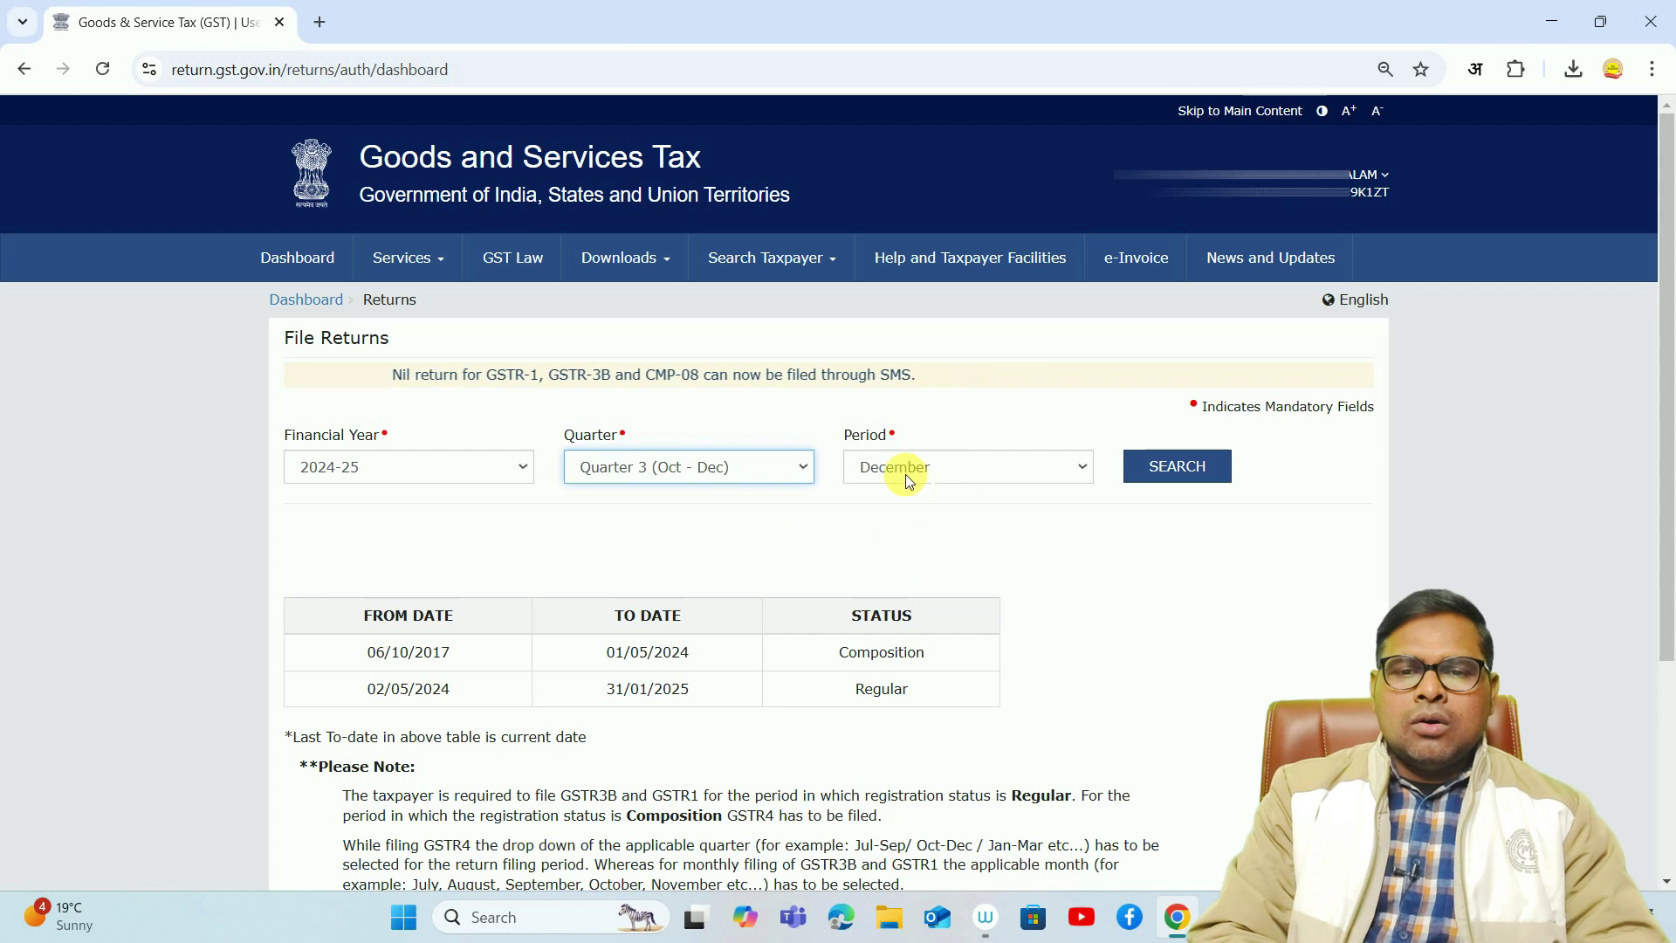
left_click(904, 474)
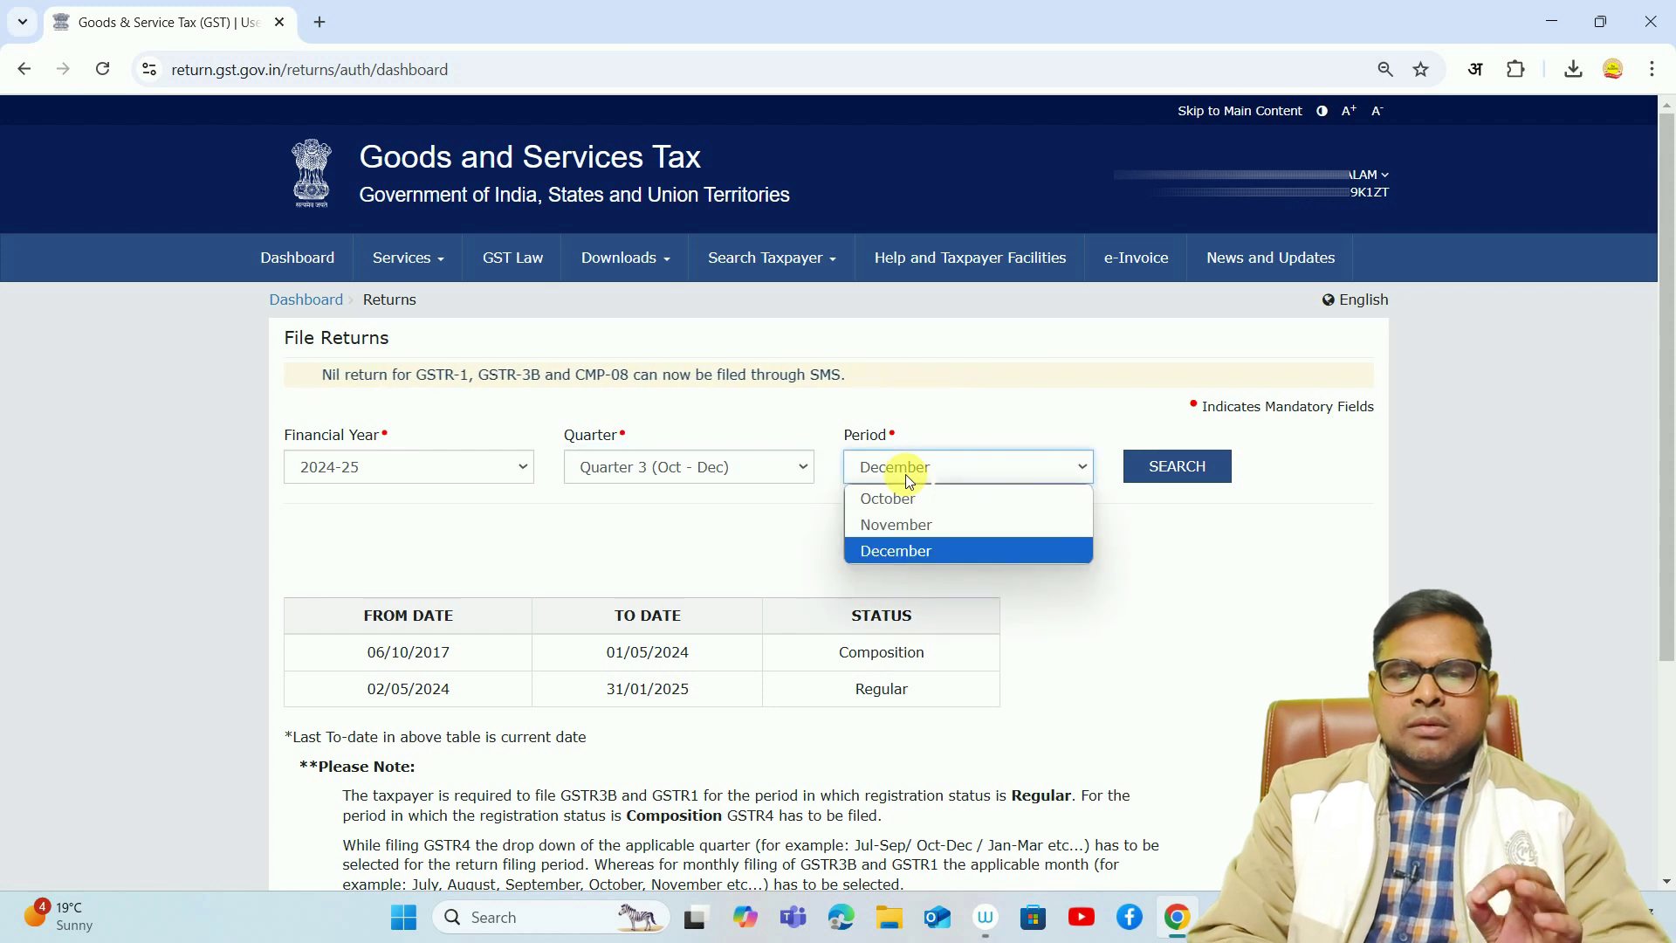
left_click(919, 553)
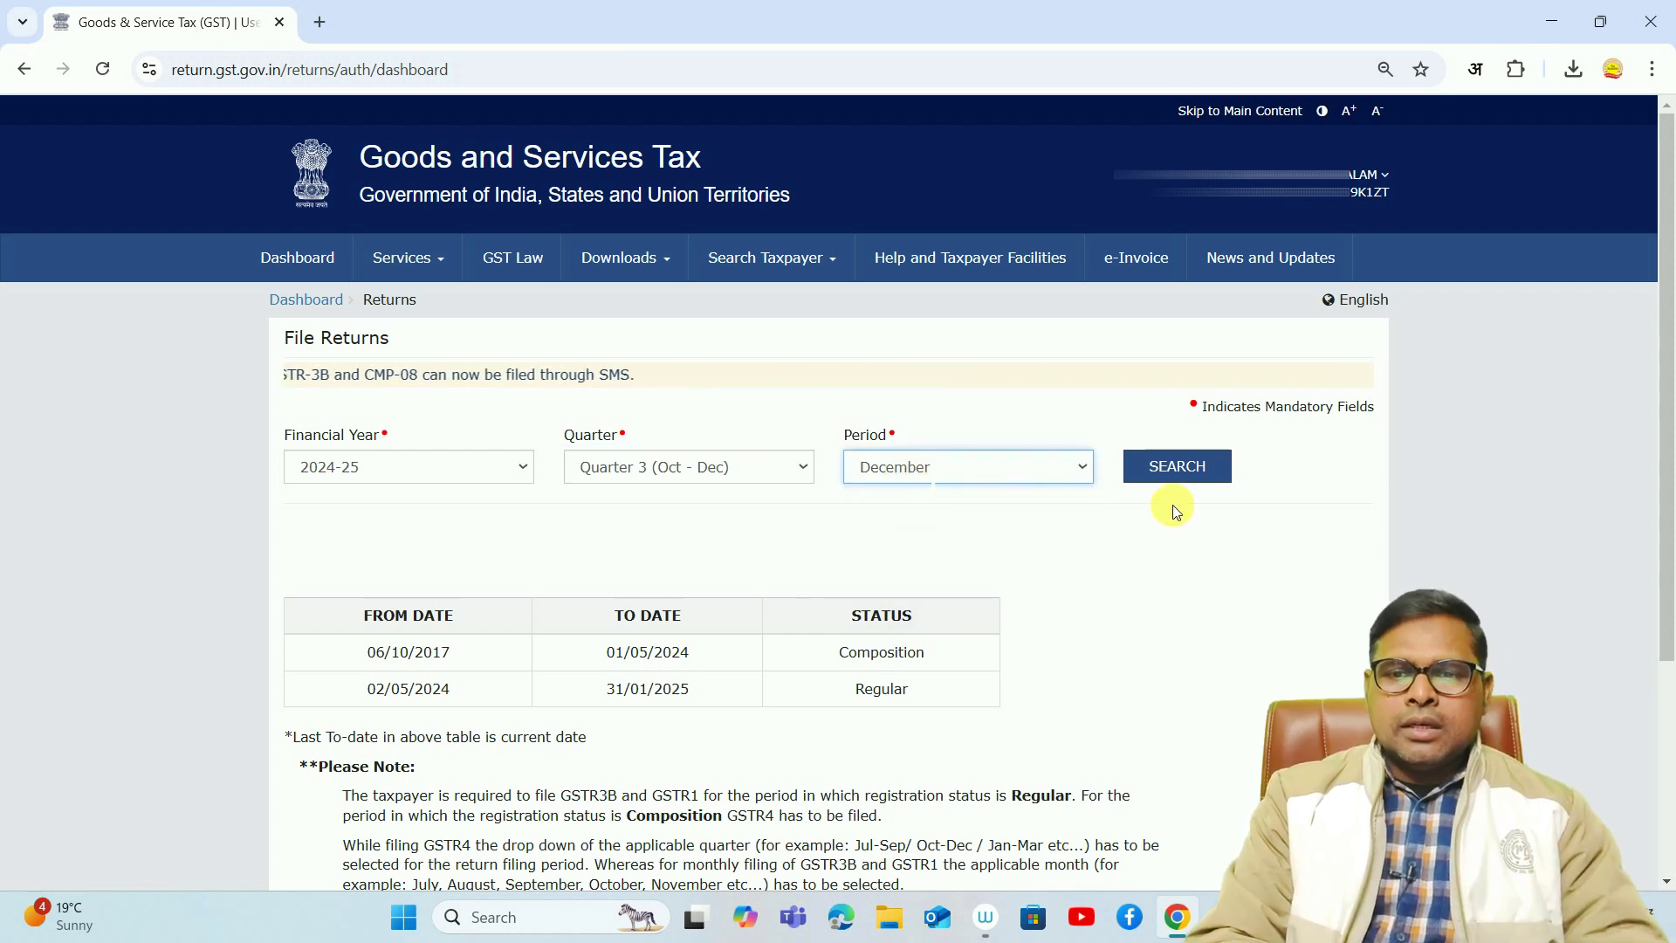
left_click(1172, 467)
- Open the quarterly GSTR1 for online preparation and start a new record under 7 - B2C (Others)
scroll(1666, 650, "down", 10)
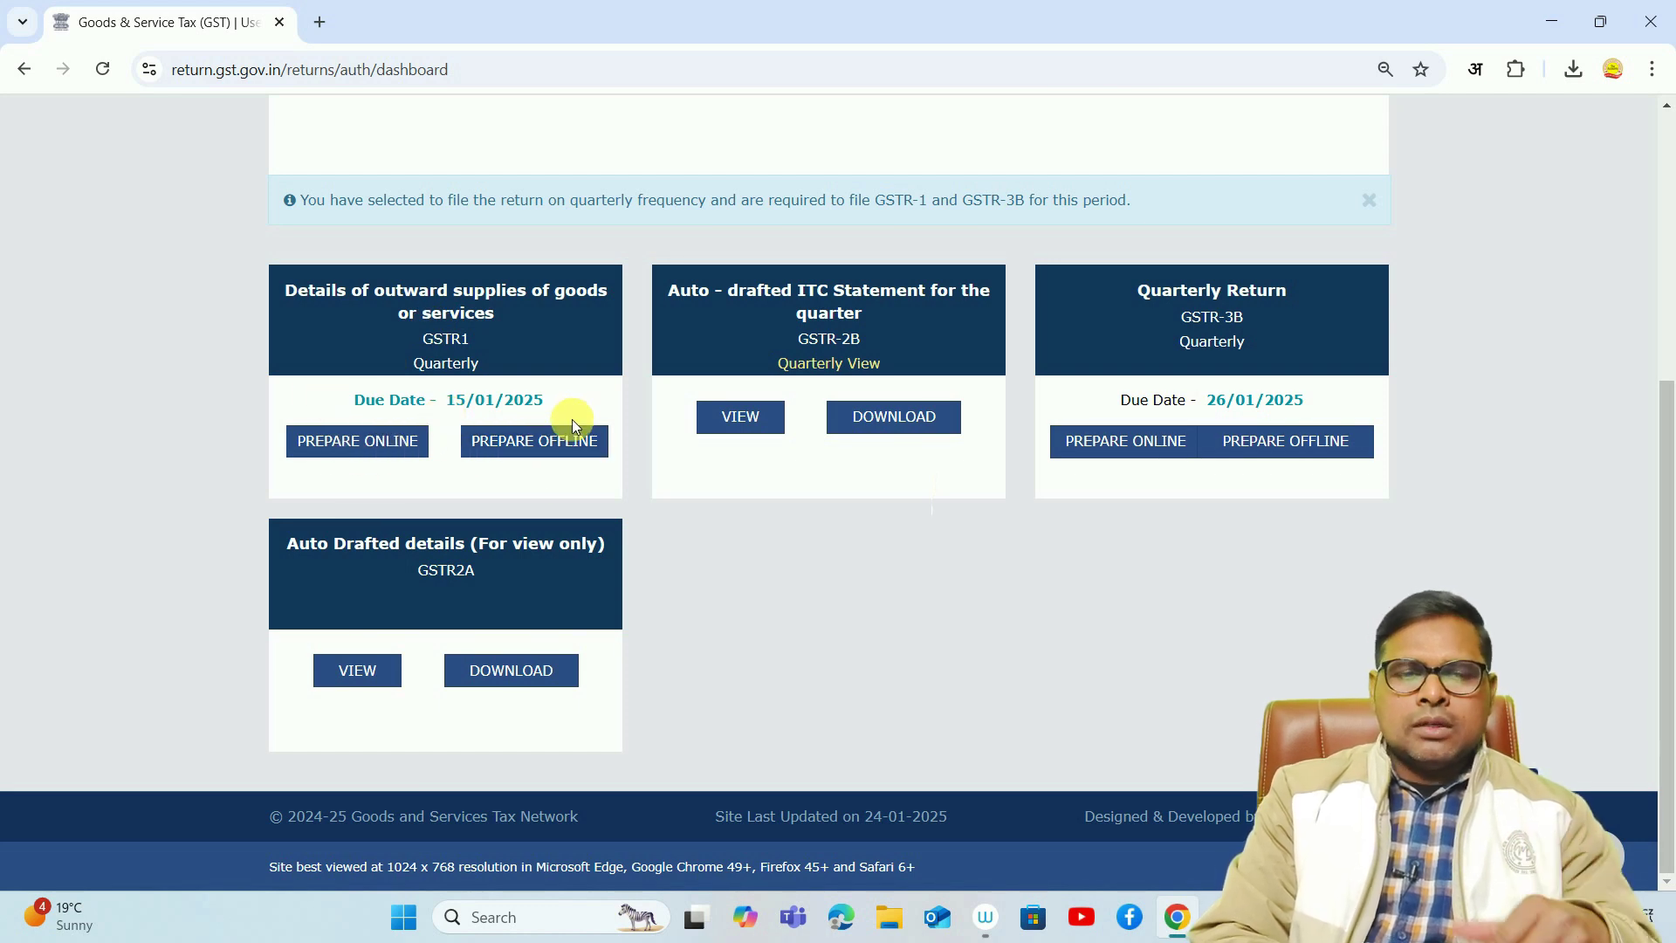
left_click(387, 447)
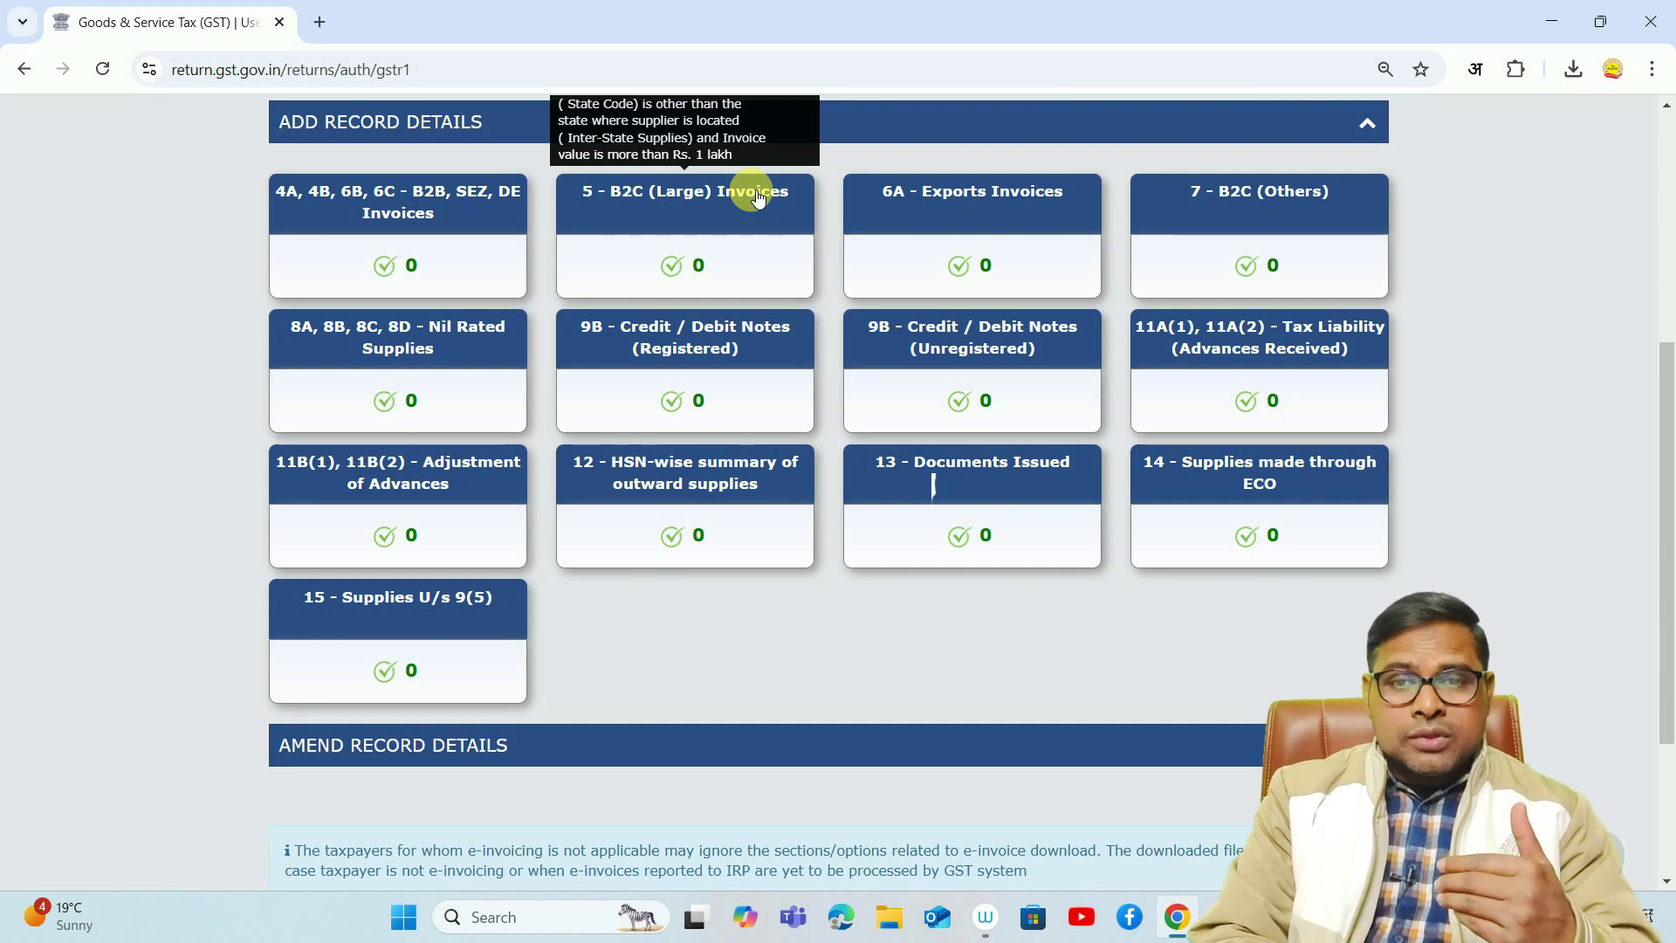
left_click(1225, 251)
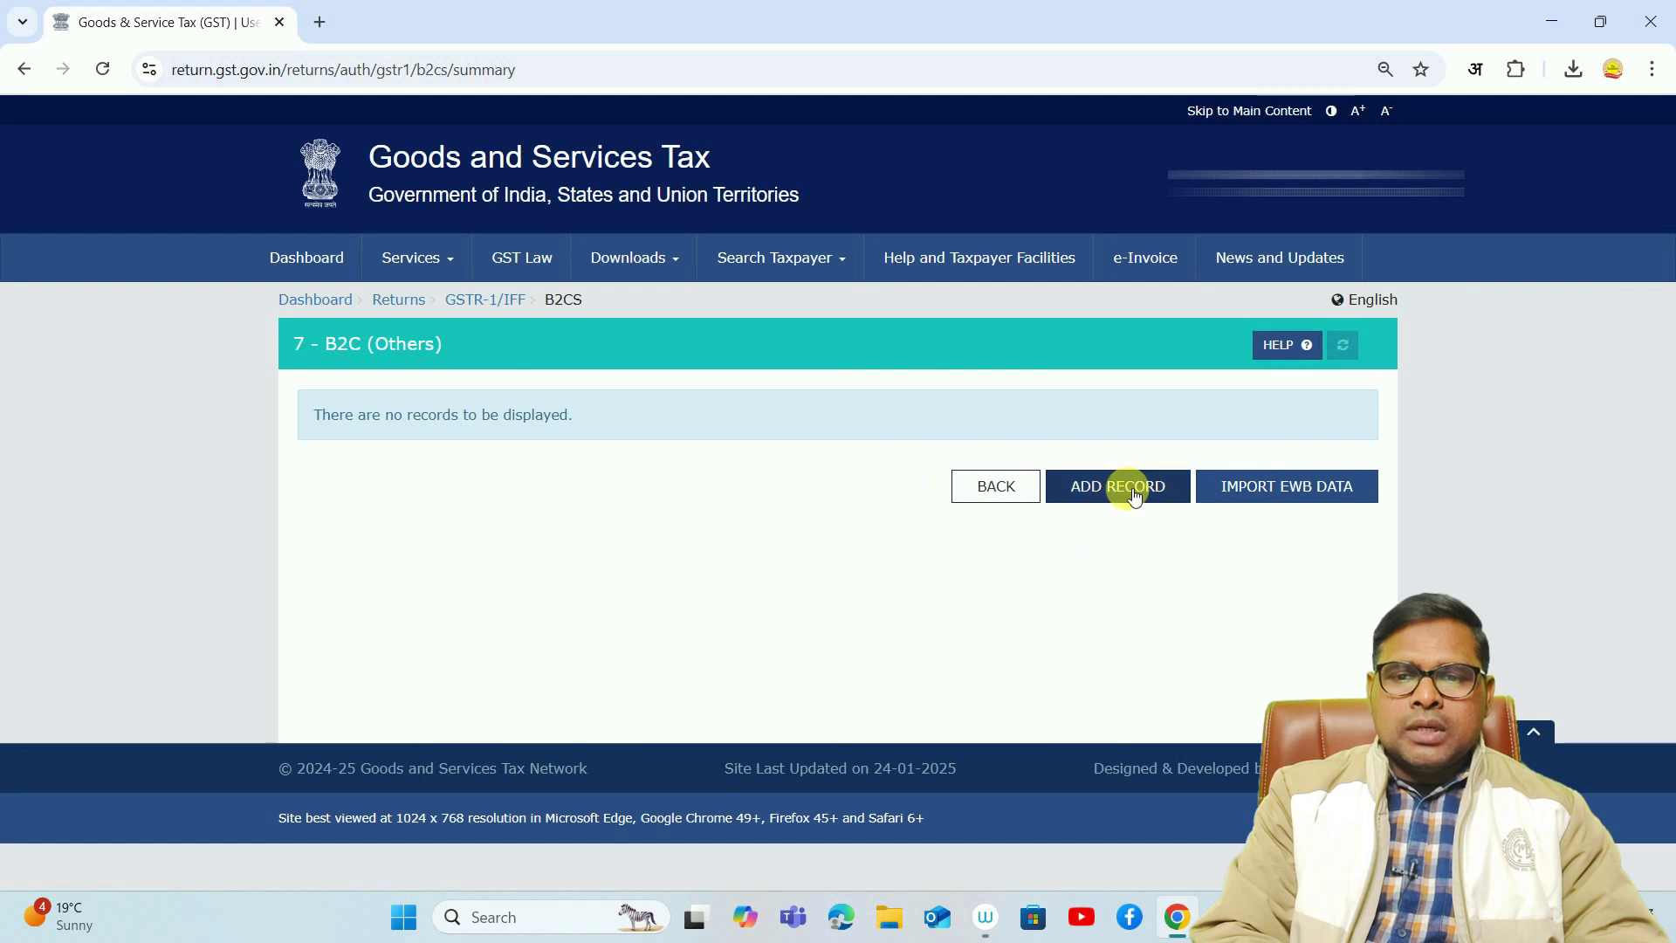
left_click(1135, 491)
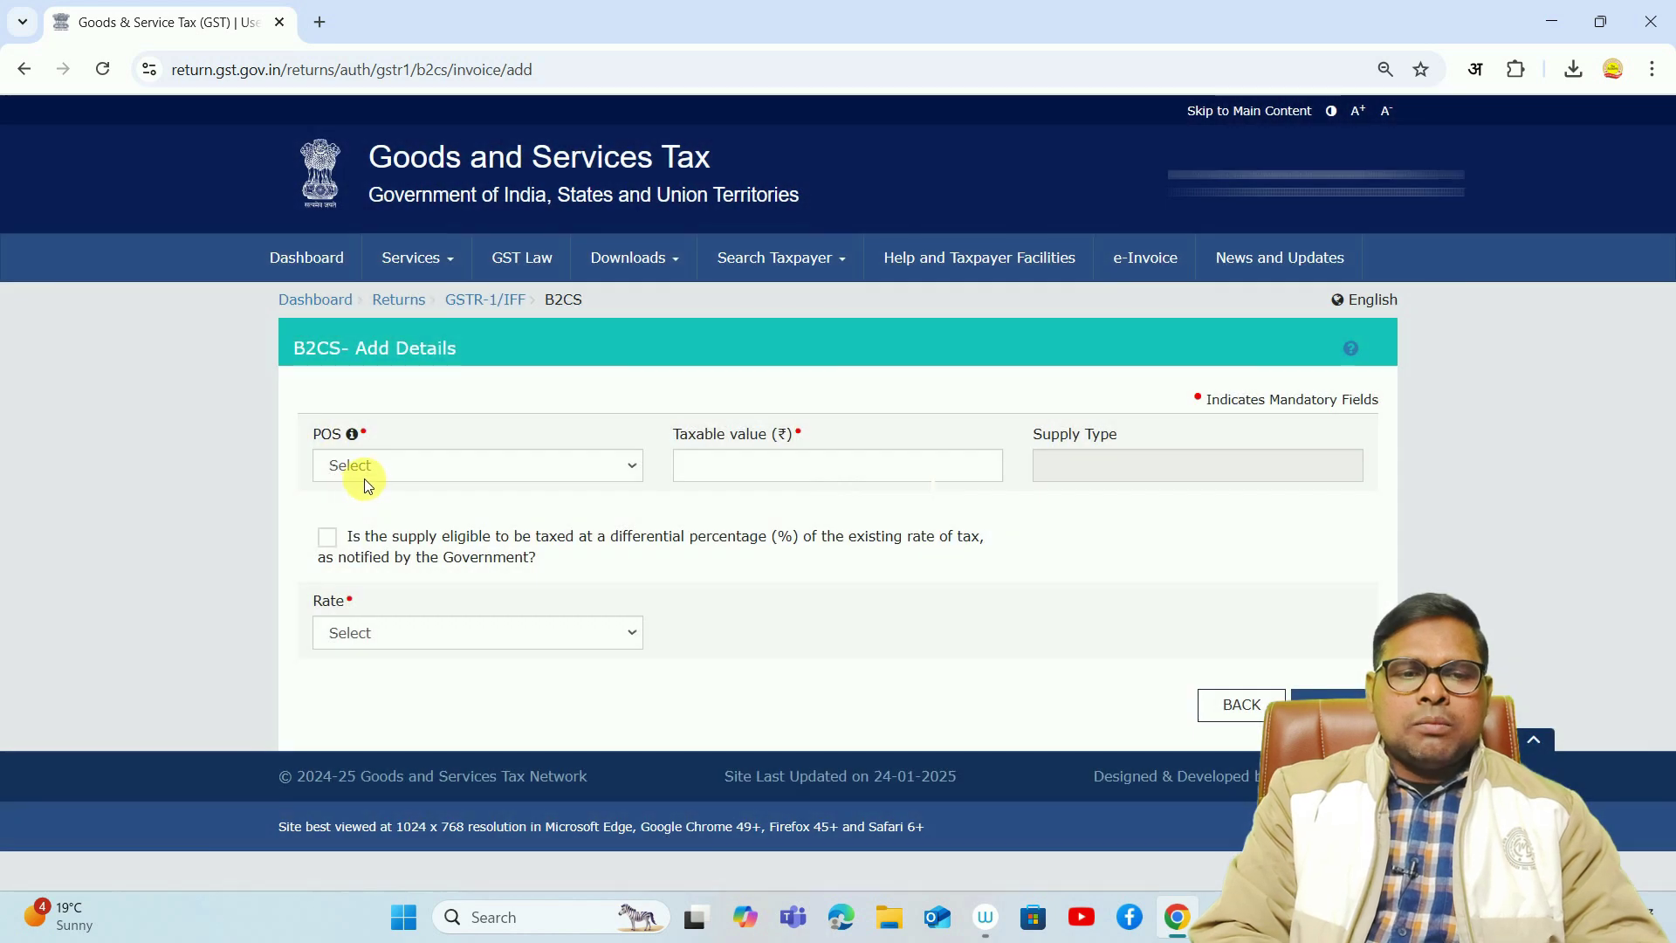
- Set the place of supply to 10-Bihar and the taxable value to 3,55,600, taken from cell F11 of the Excel workbook
left_click(365, 473)
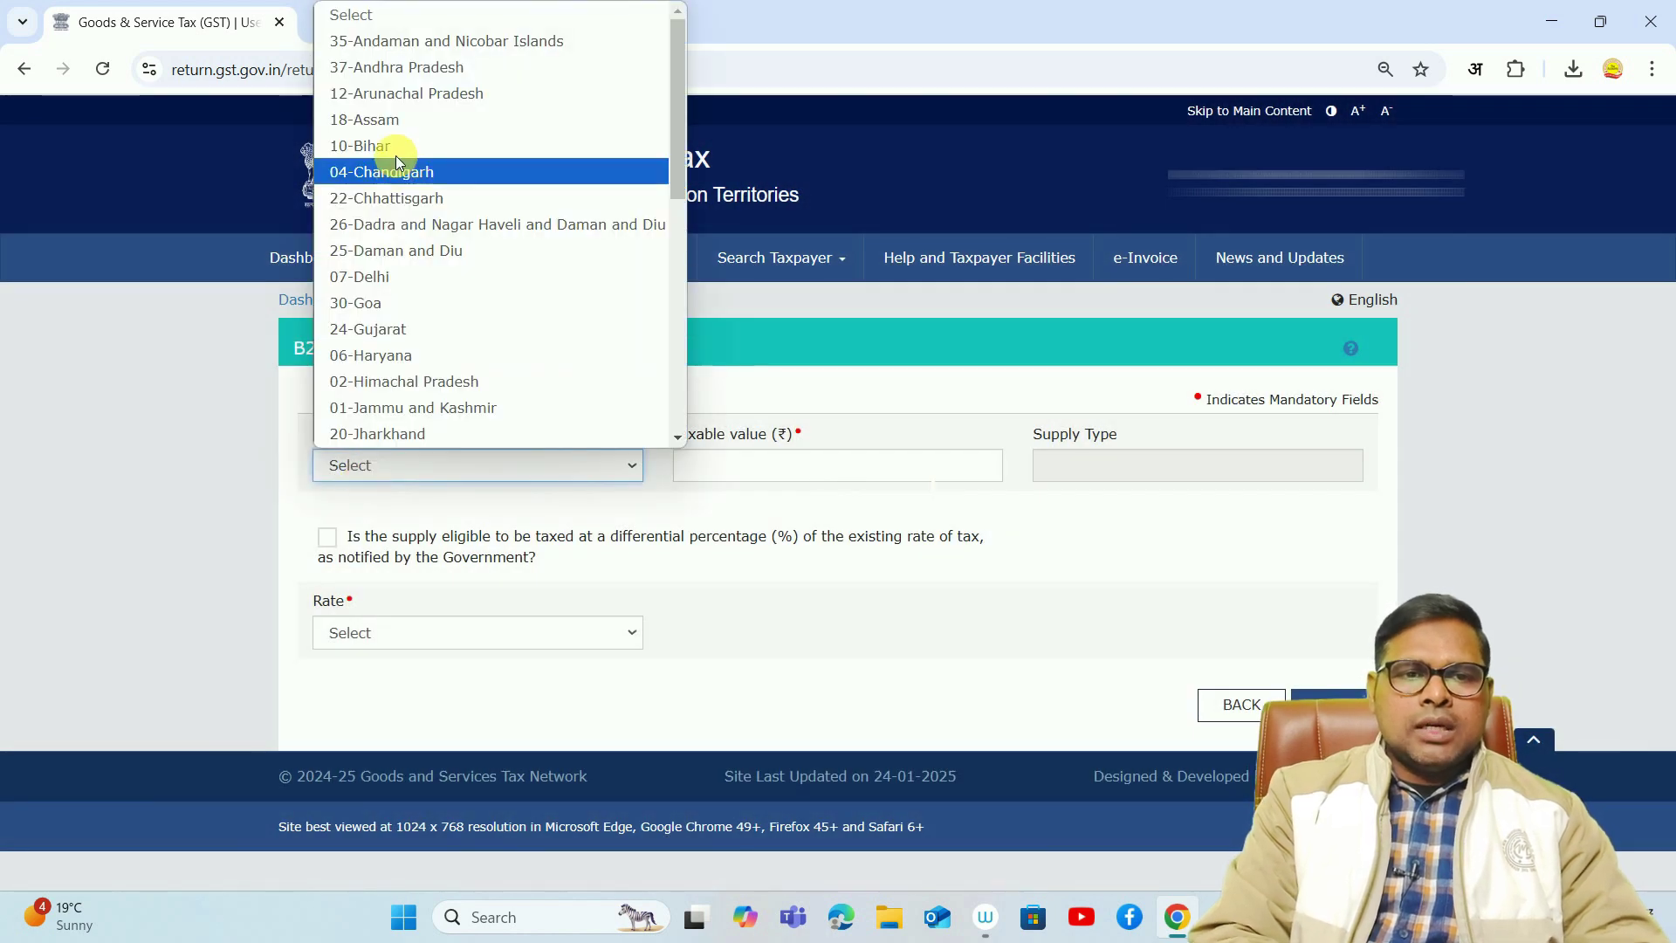
left_click(395, 147)
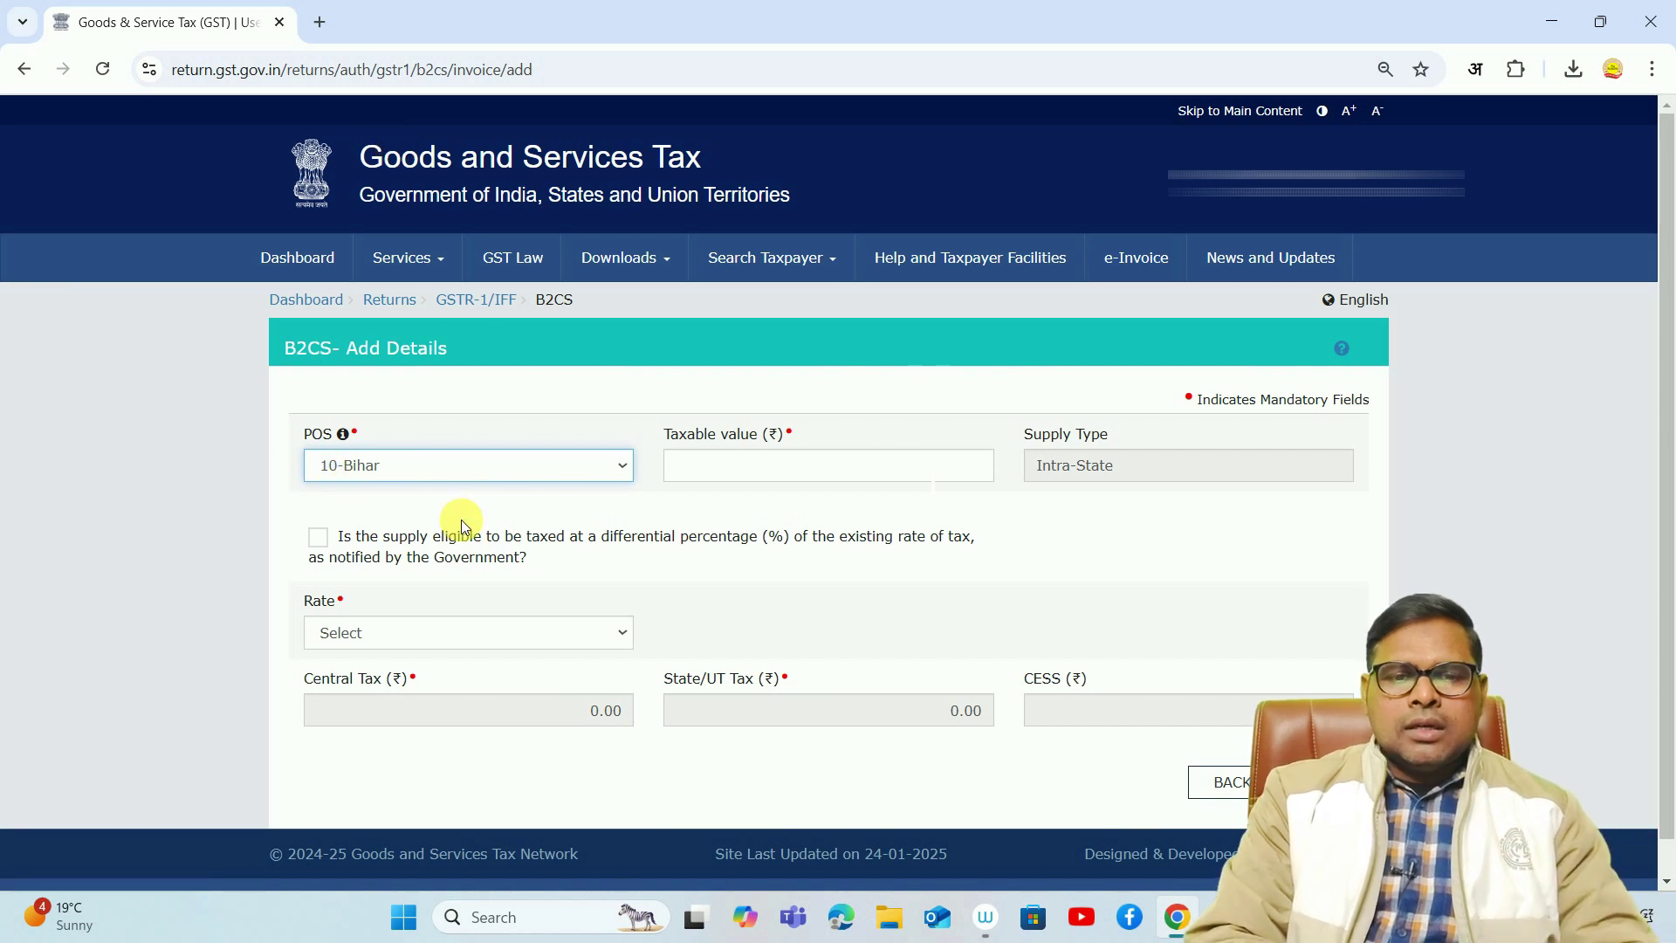
left_click(696, 478)
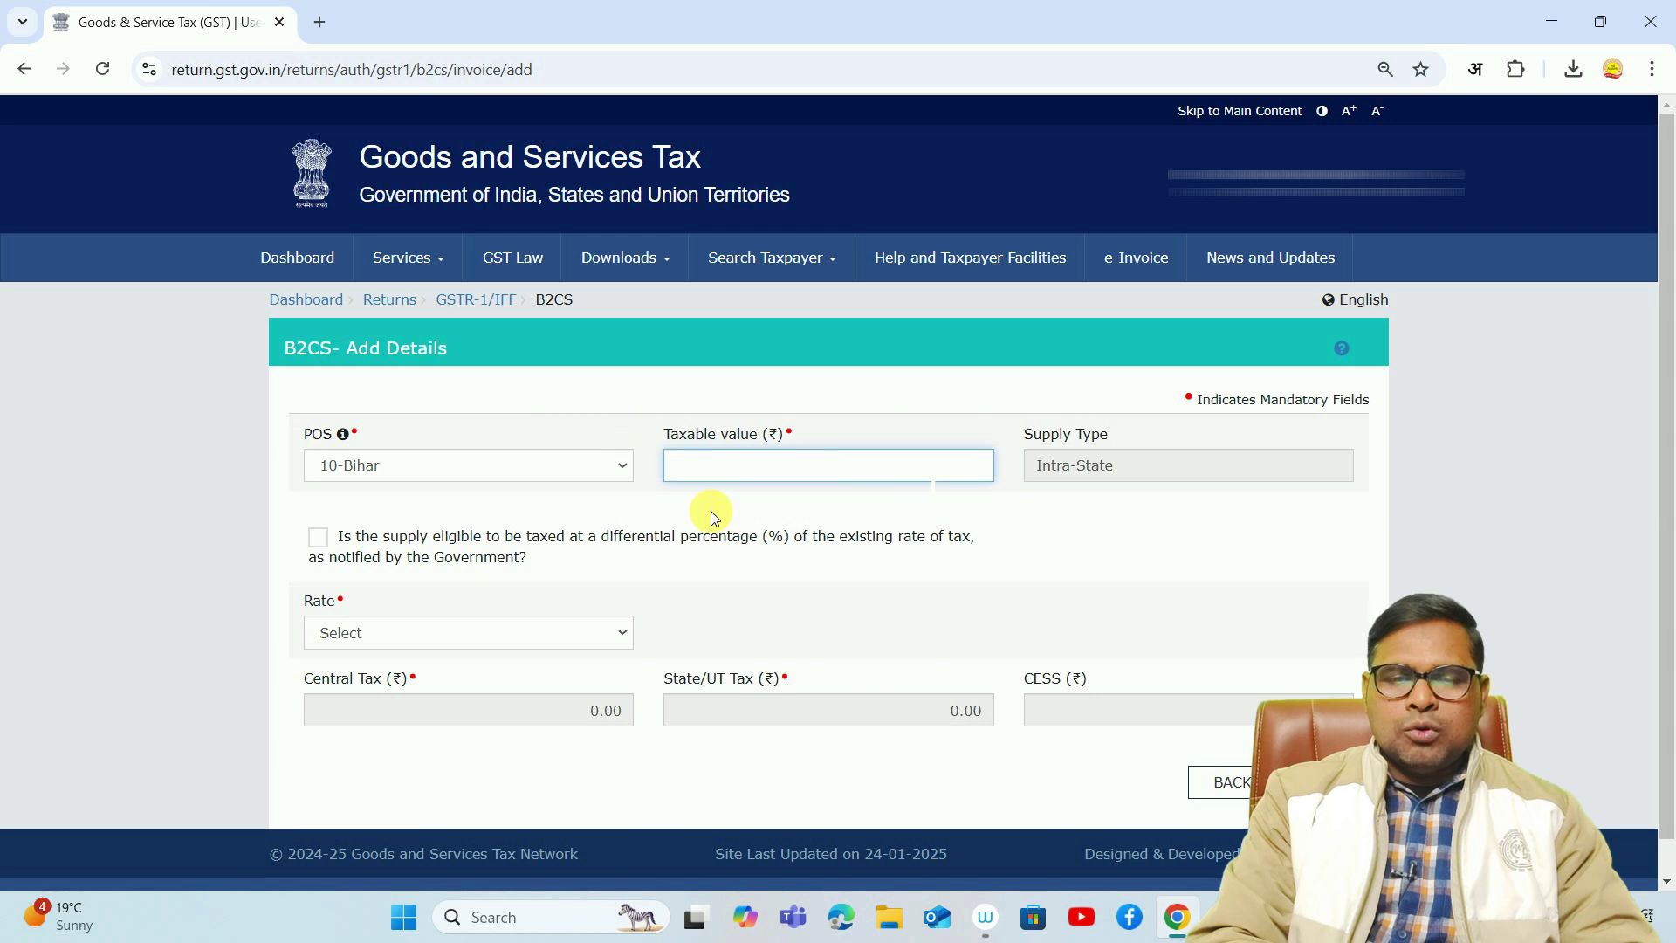
key("alt+Tab")
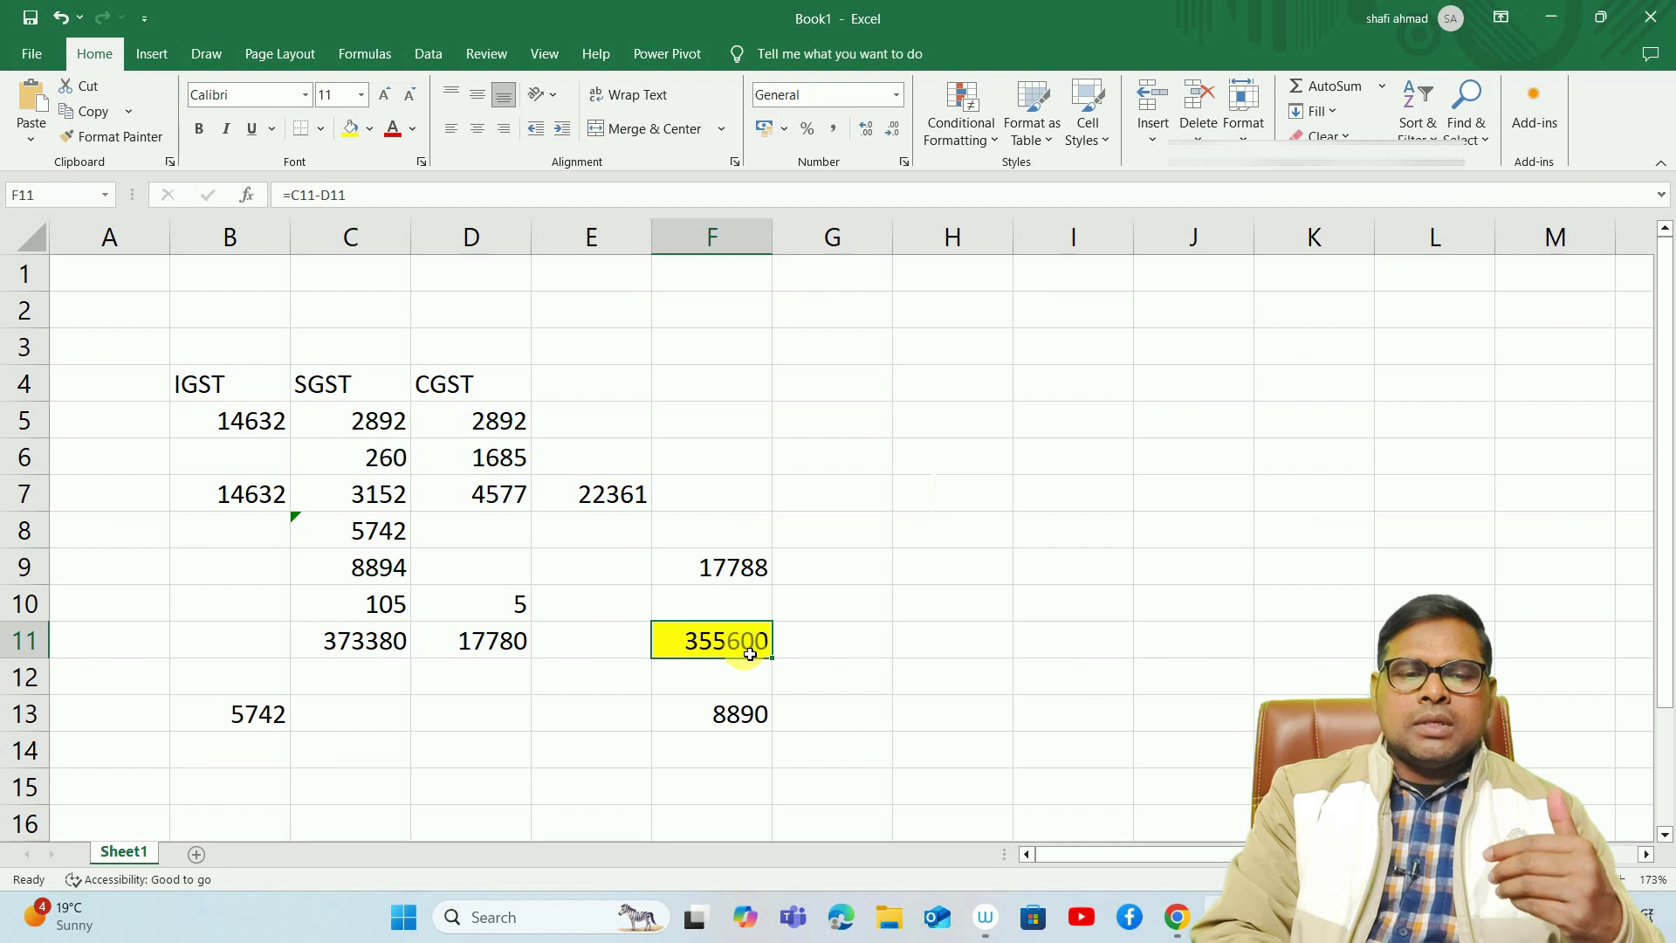
left_click(694, 703)
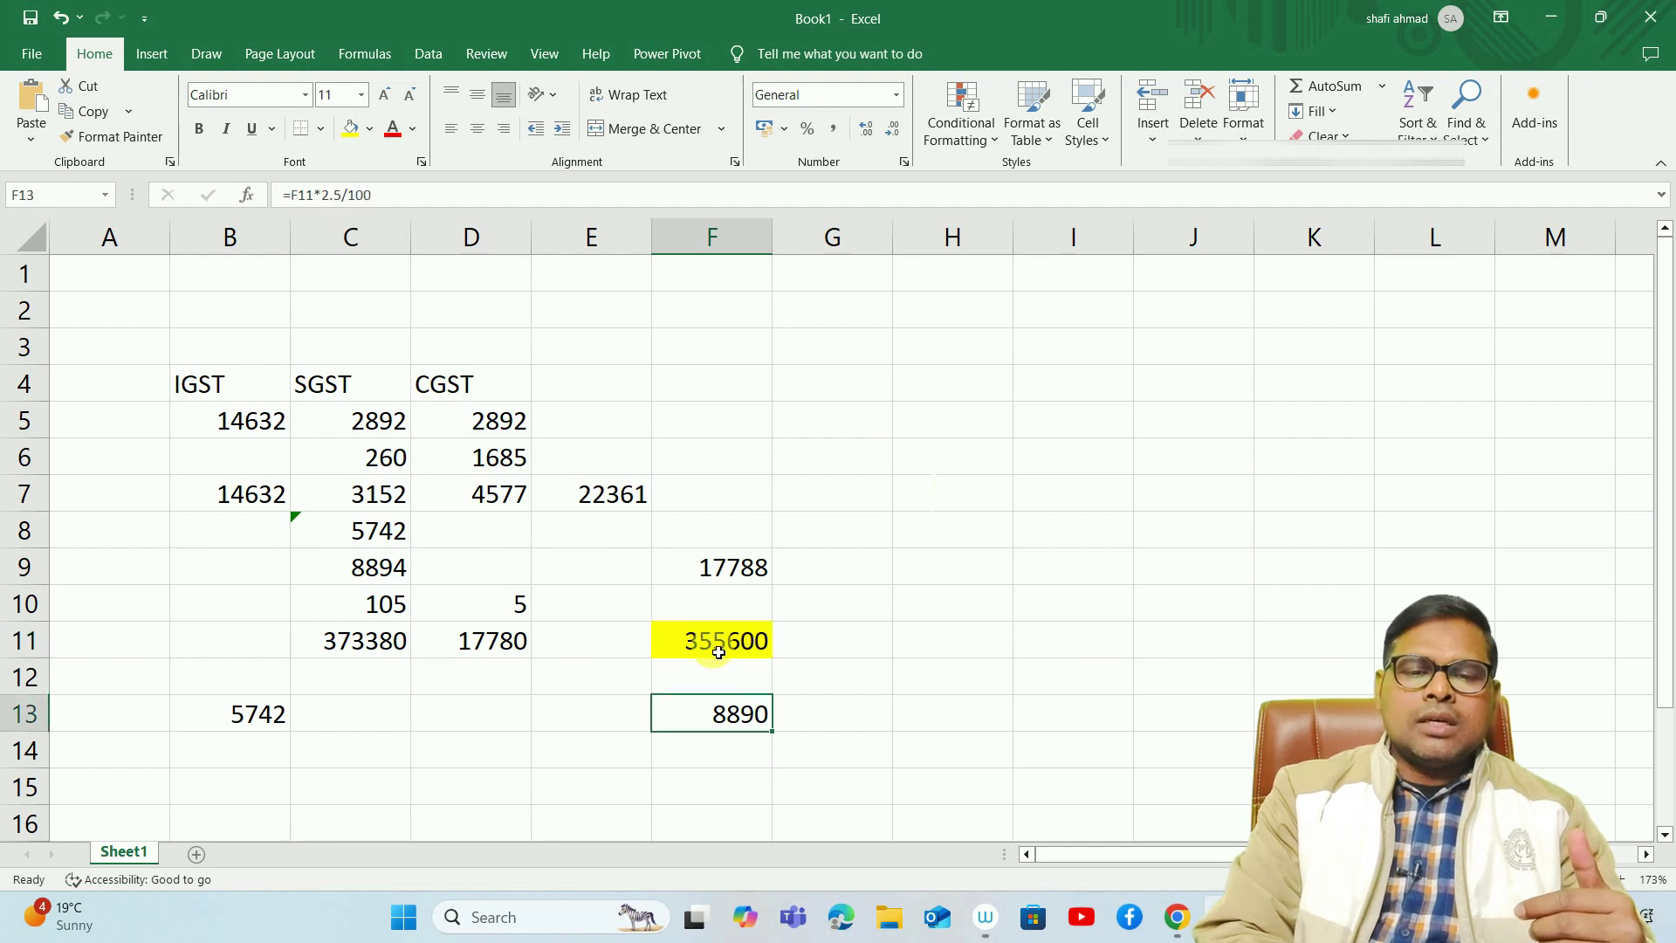
left_click(718, 652)
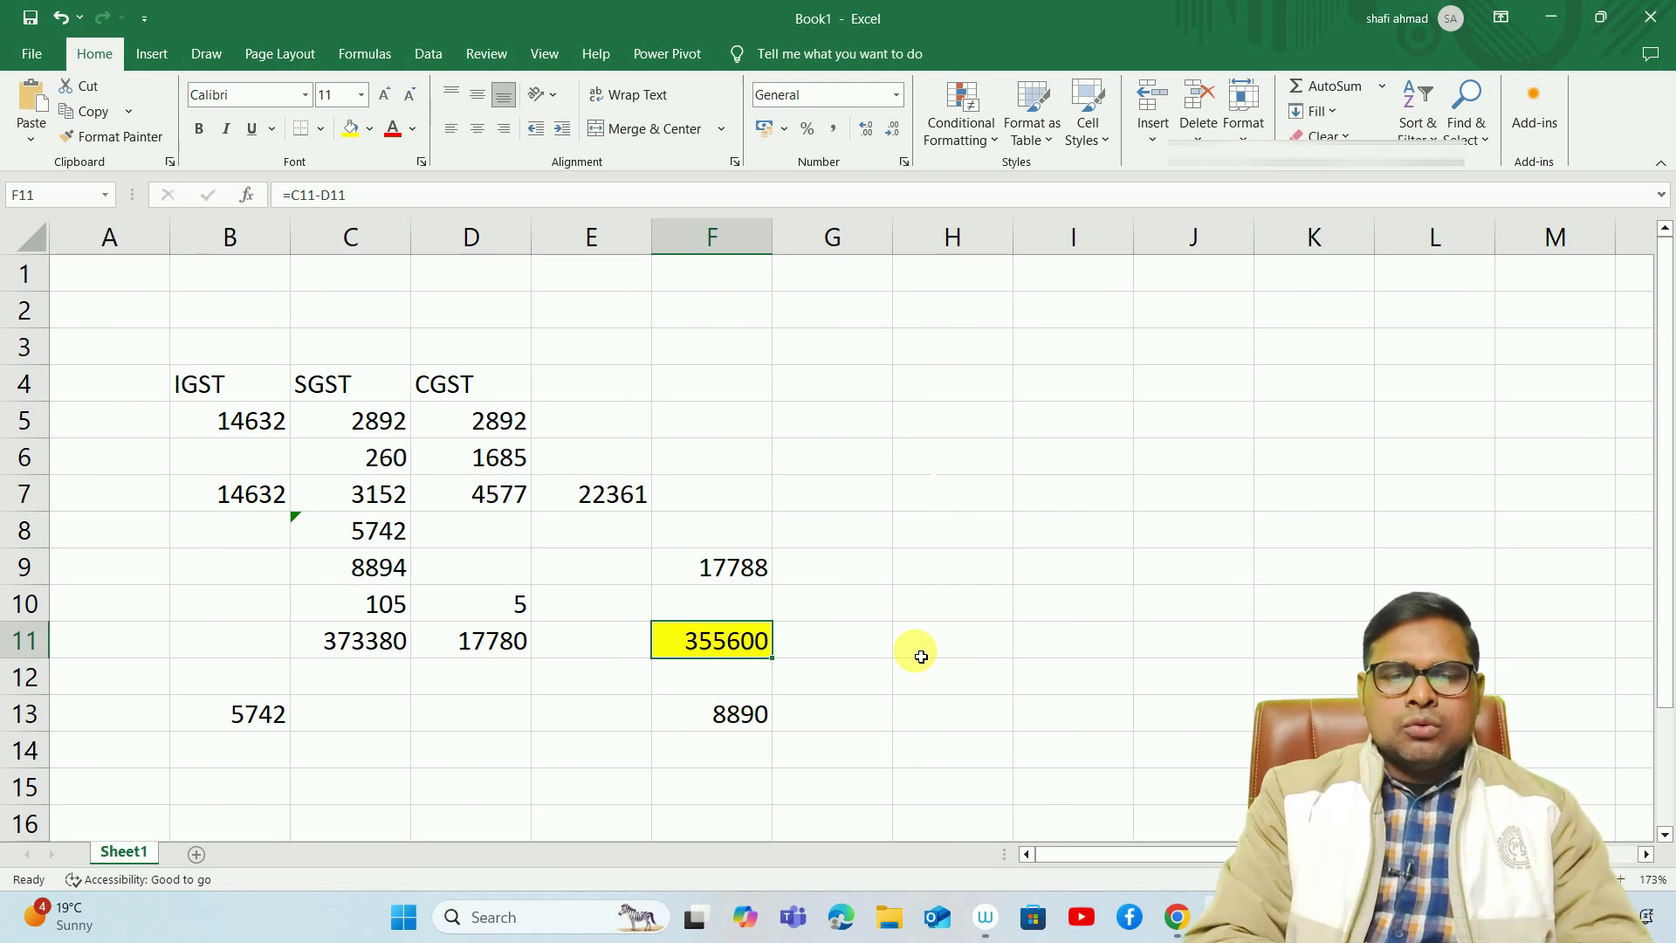
left_click(745, 673)
left_click(743, 652)
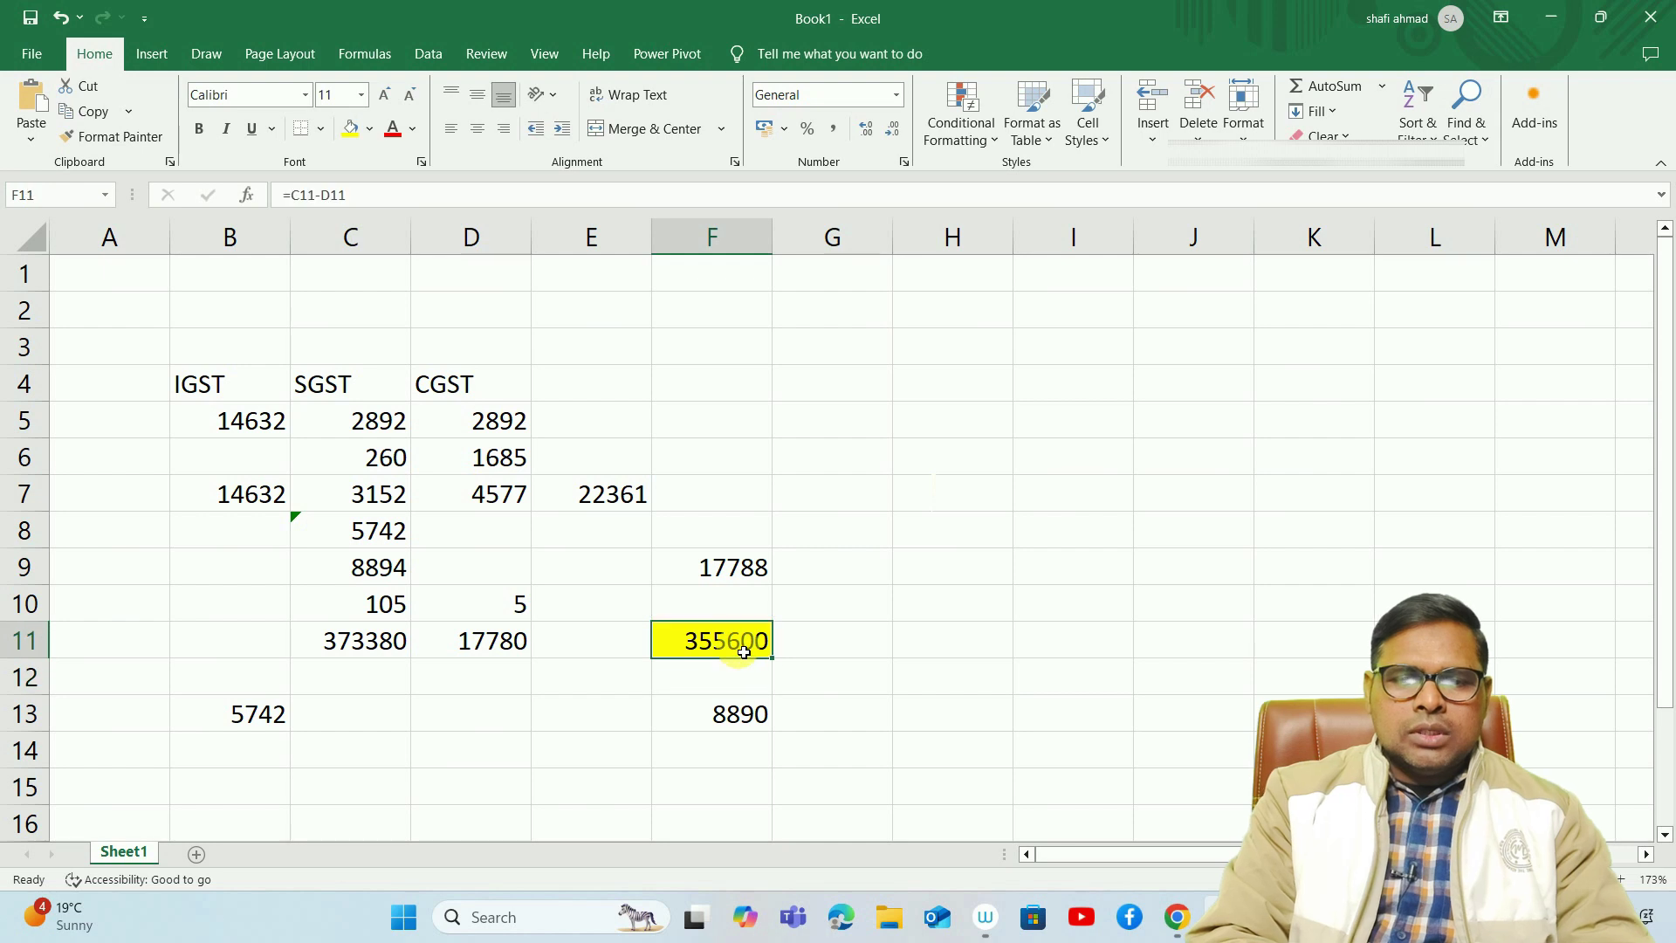
key("alt+Tab")
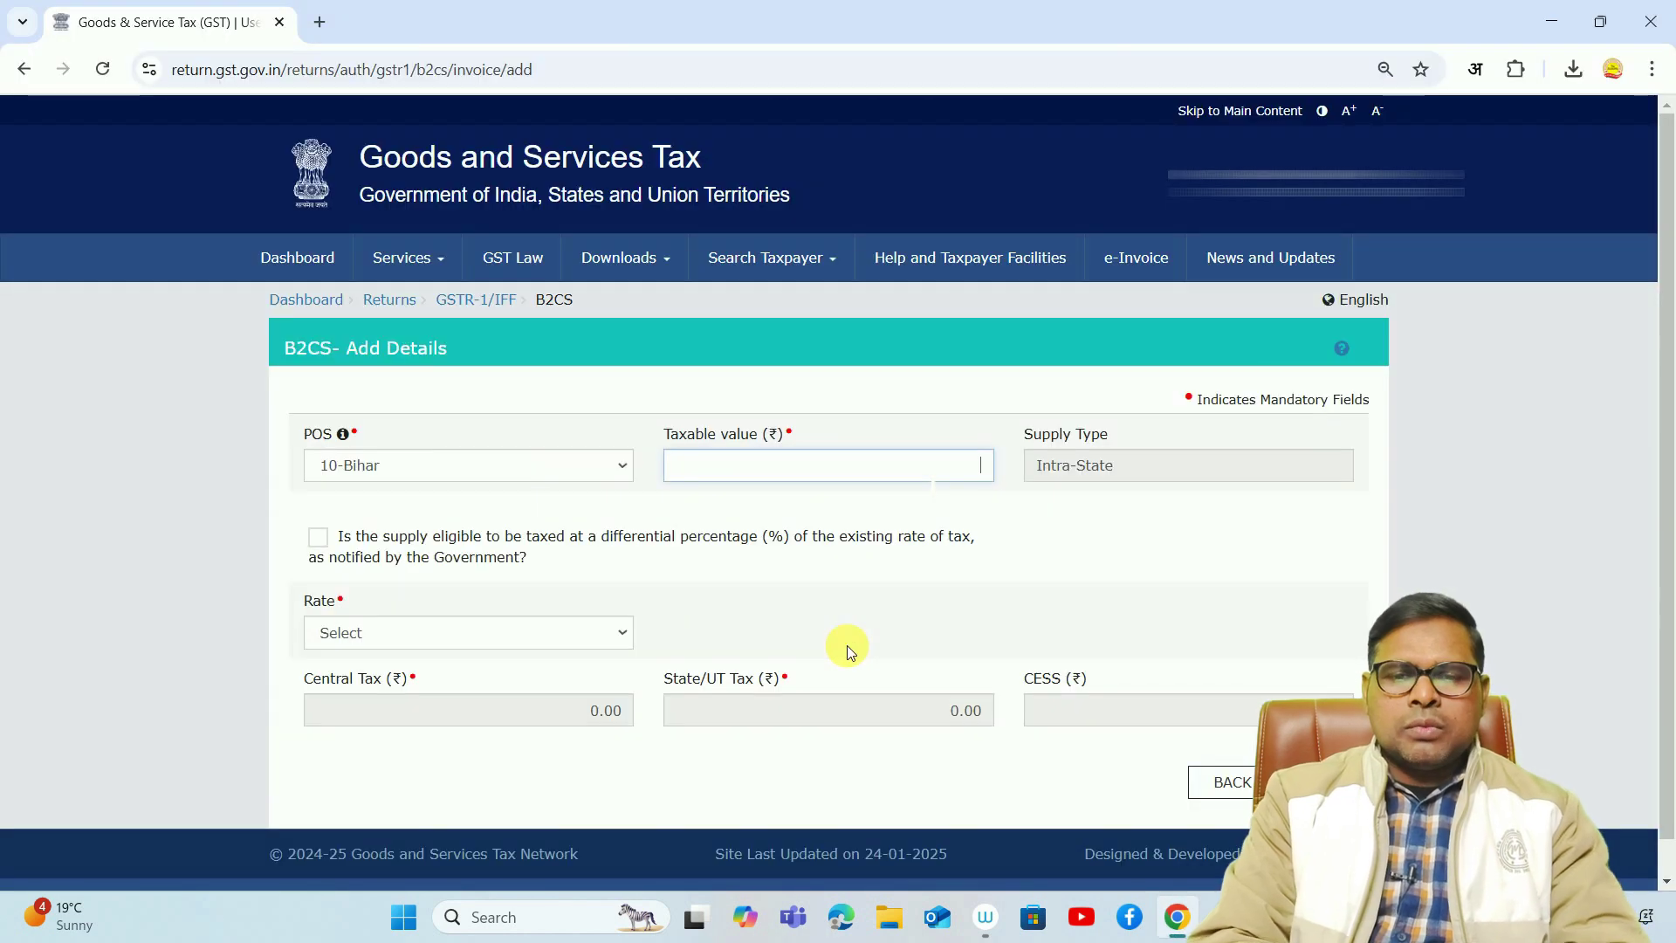
type("3,55,600")
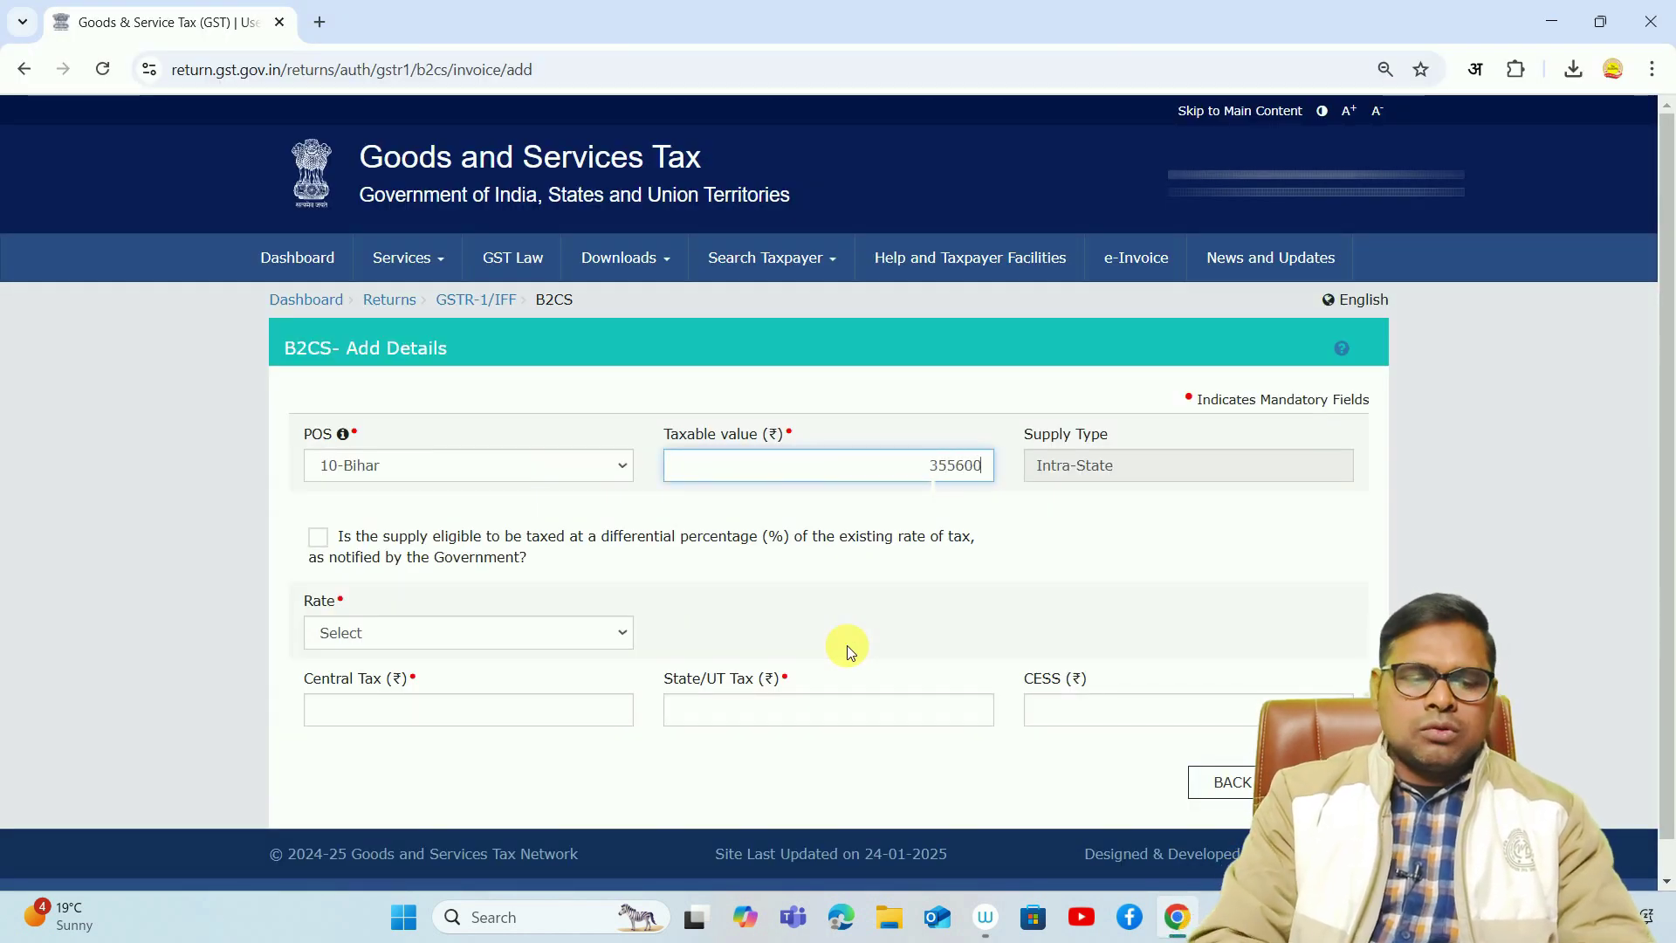
key("Tab")
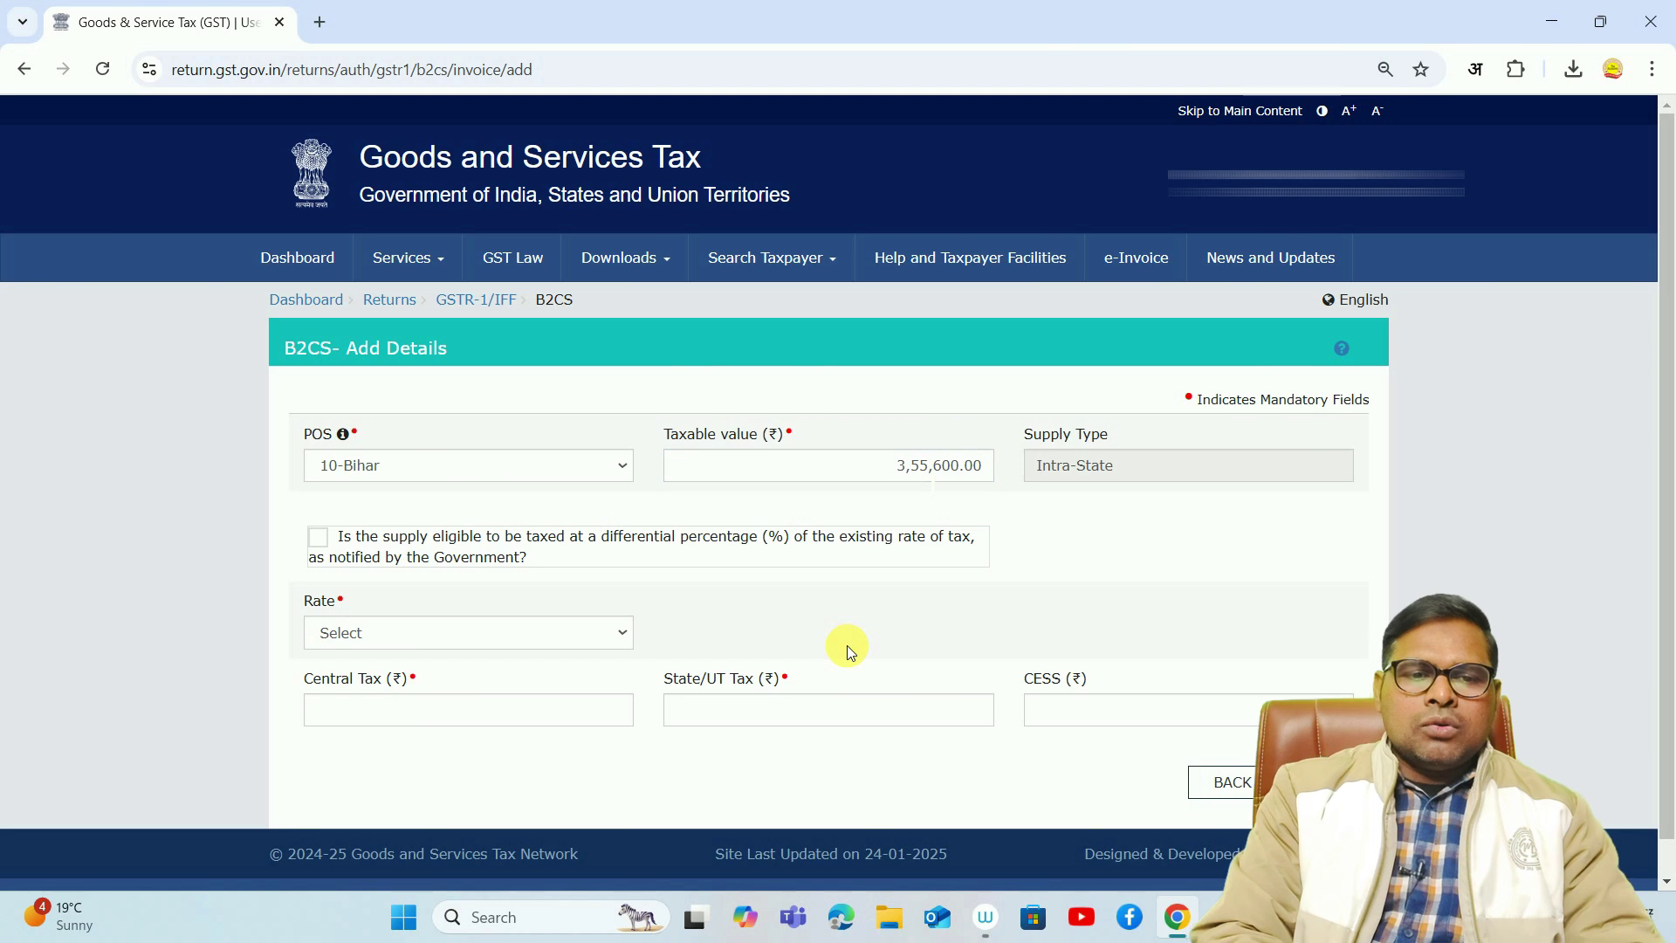
- Save the B2C (Others) record with a tax rate of 5 and return to the GSTR-1 record overview
left_click(361, 643)
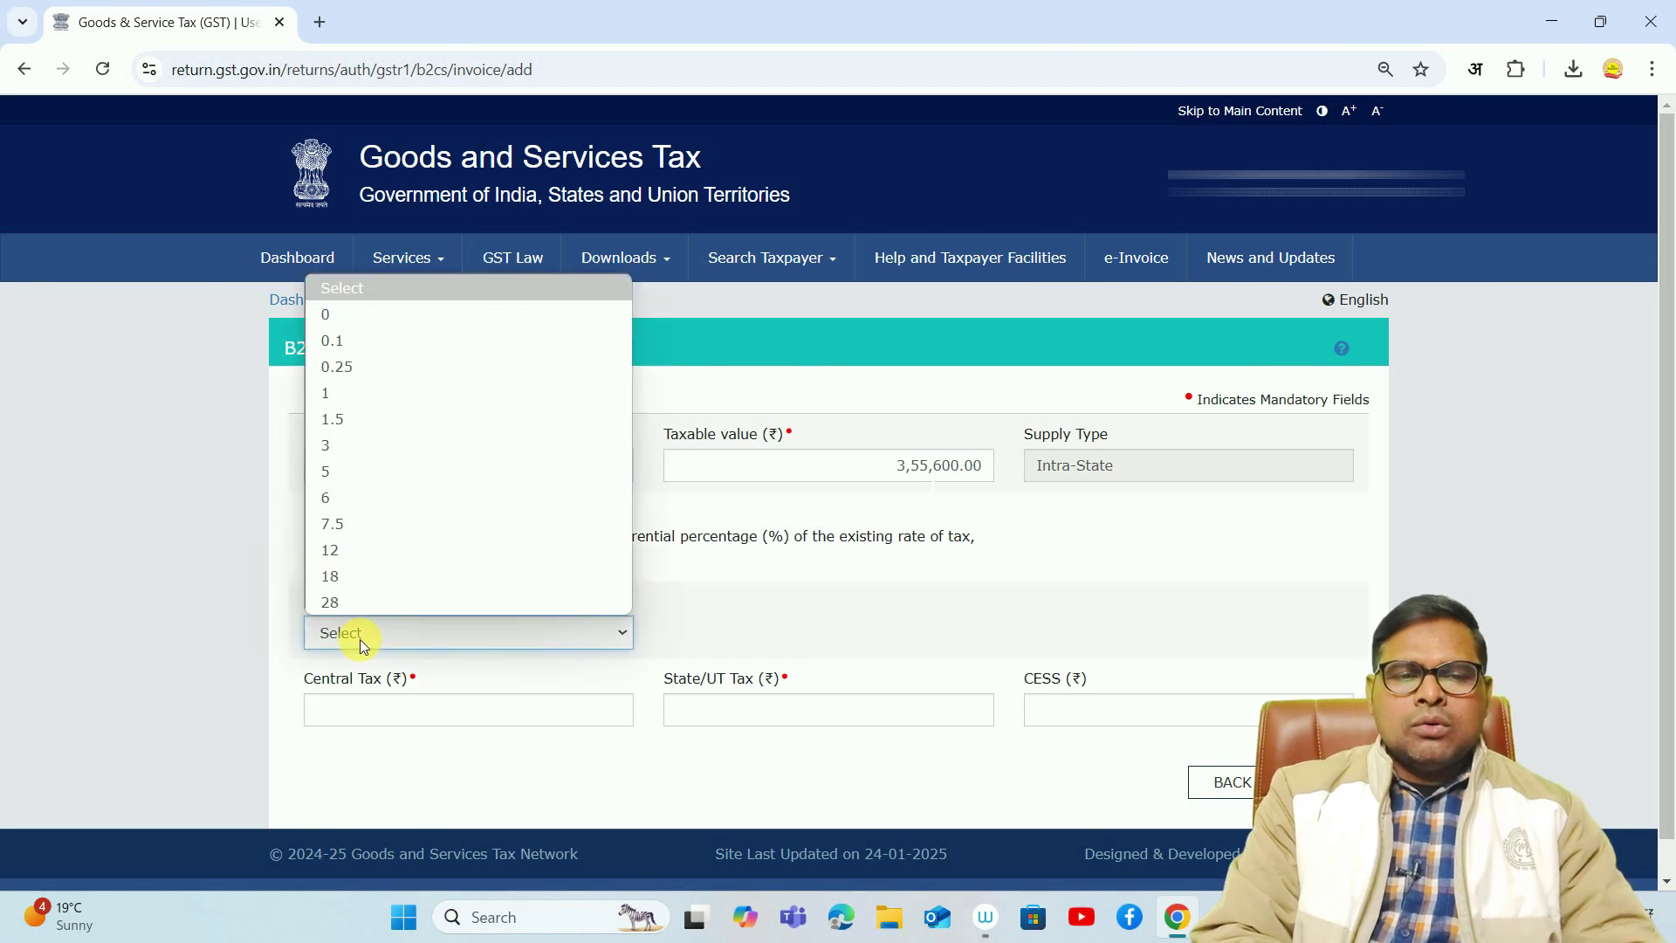
left_click(338, 478)
left_click(769, 599)
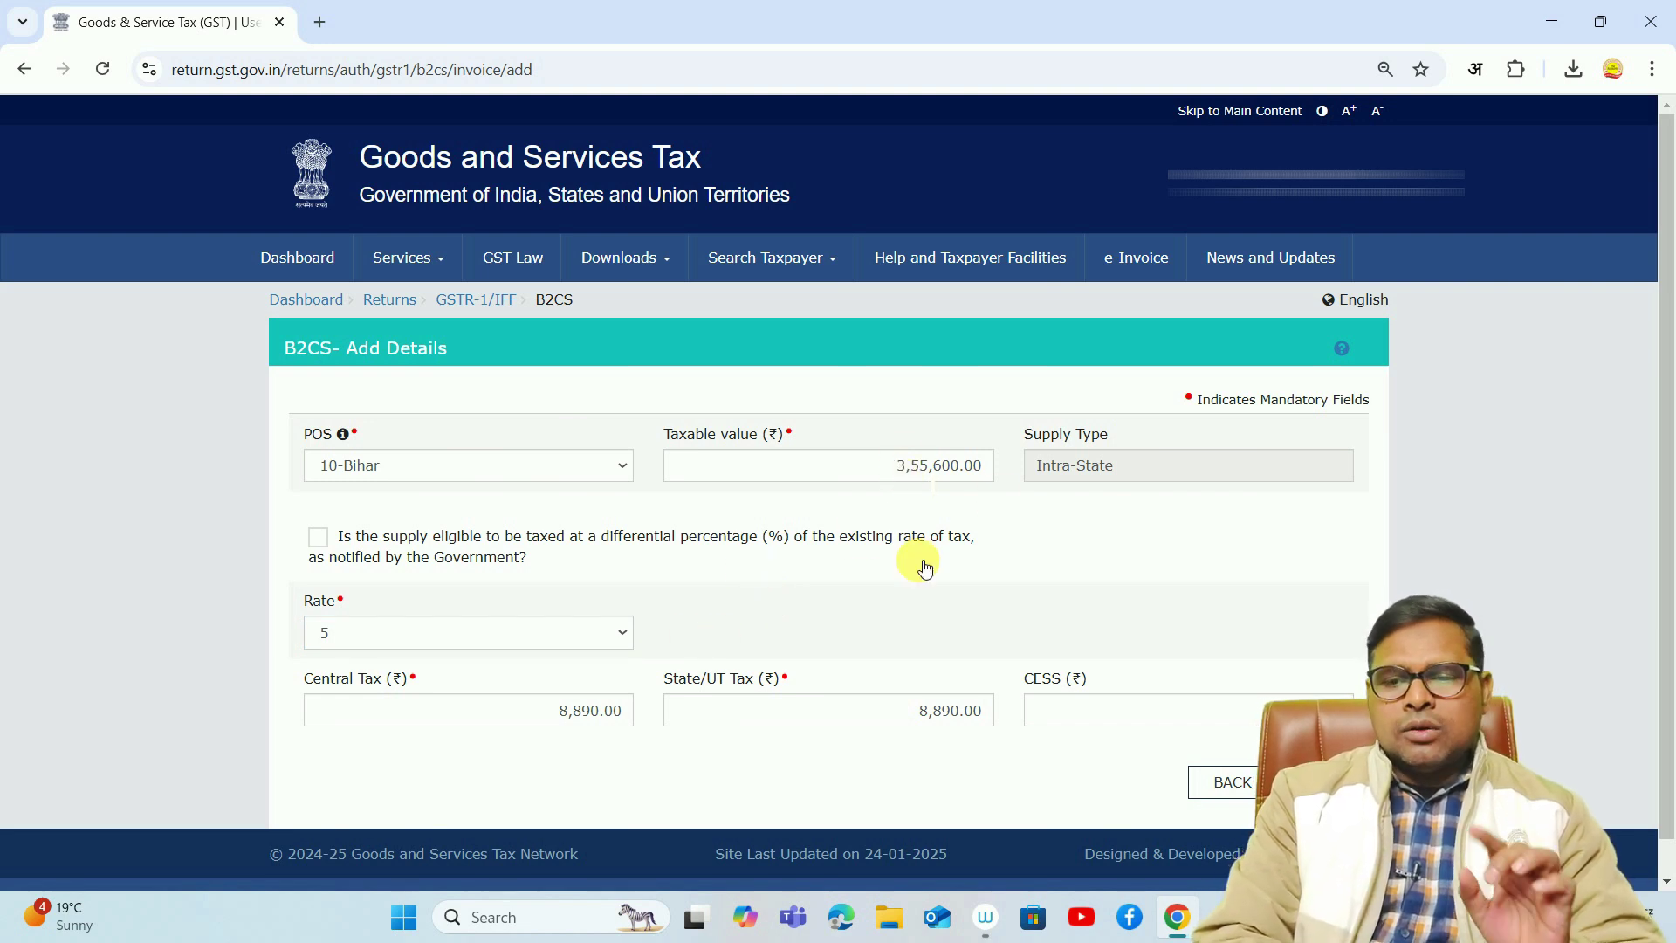
left_click(1326, 782)
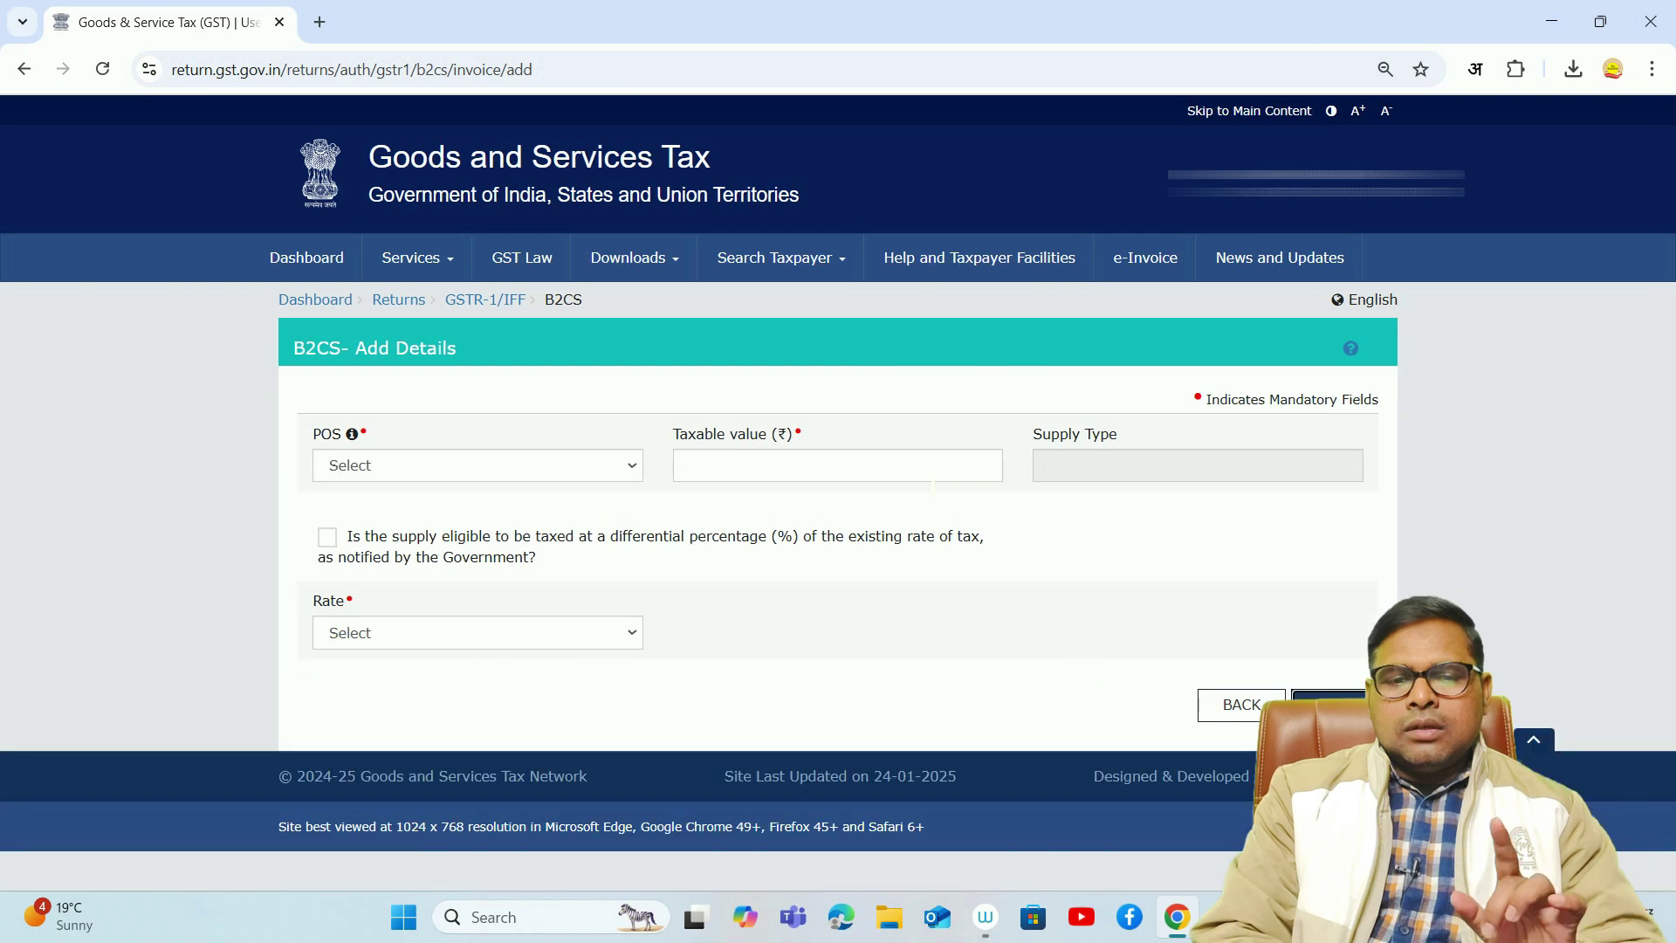
left_click(1240, 707)
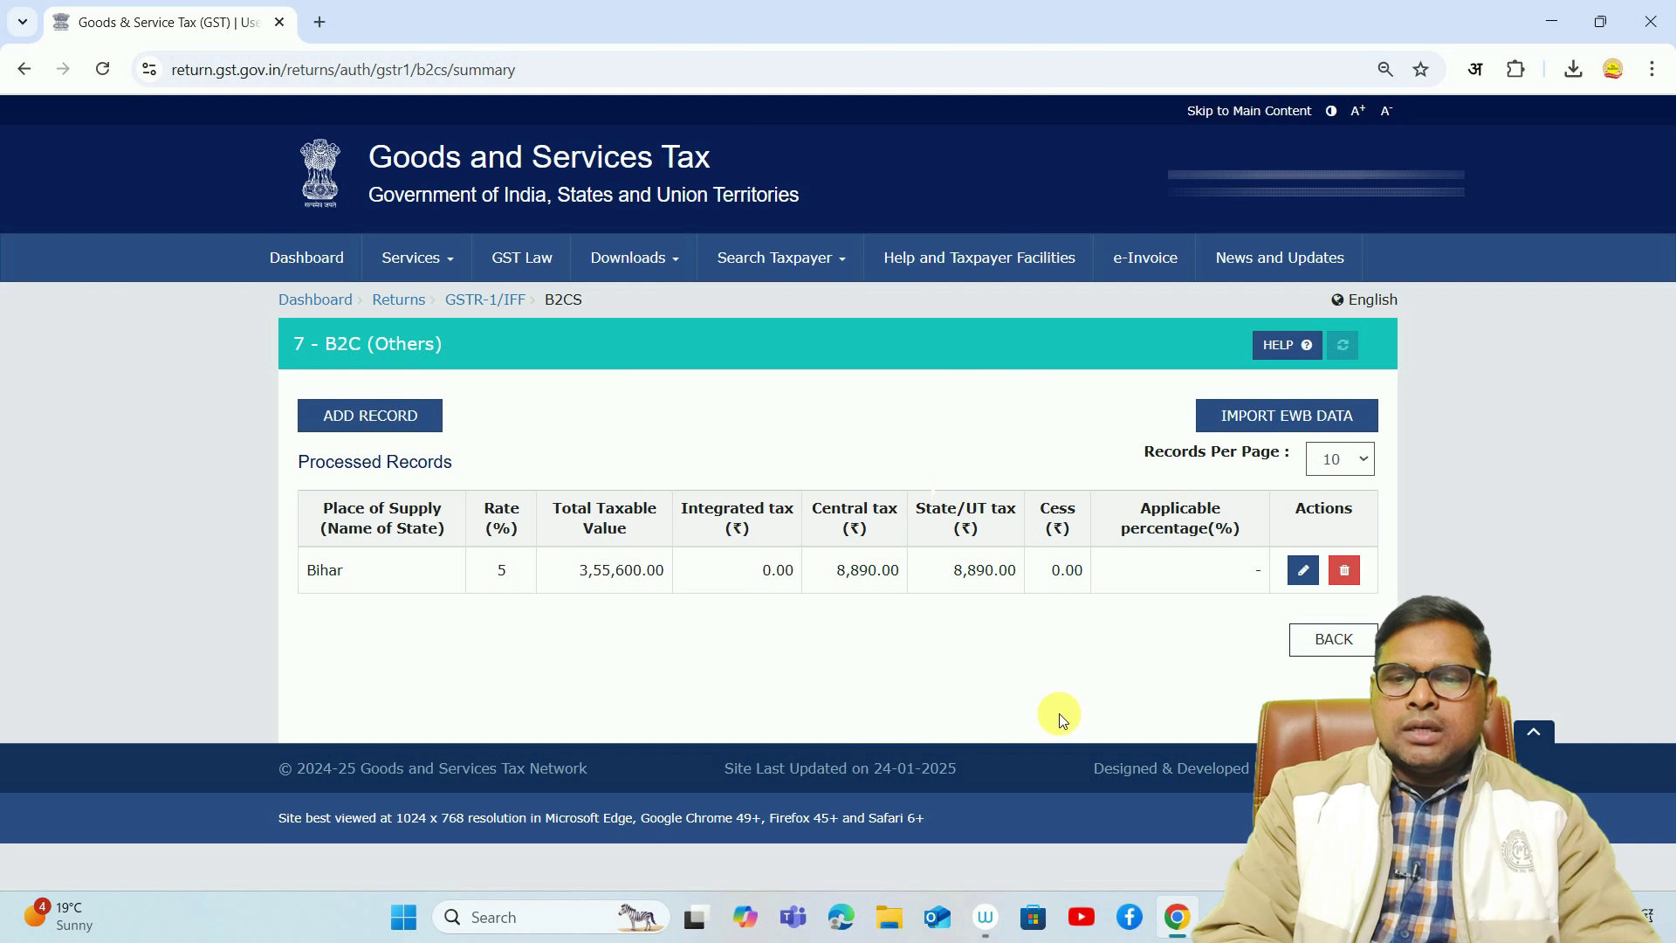
left_click(1333, 640)
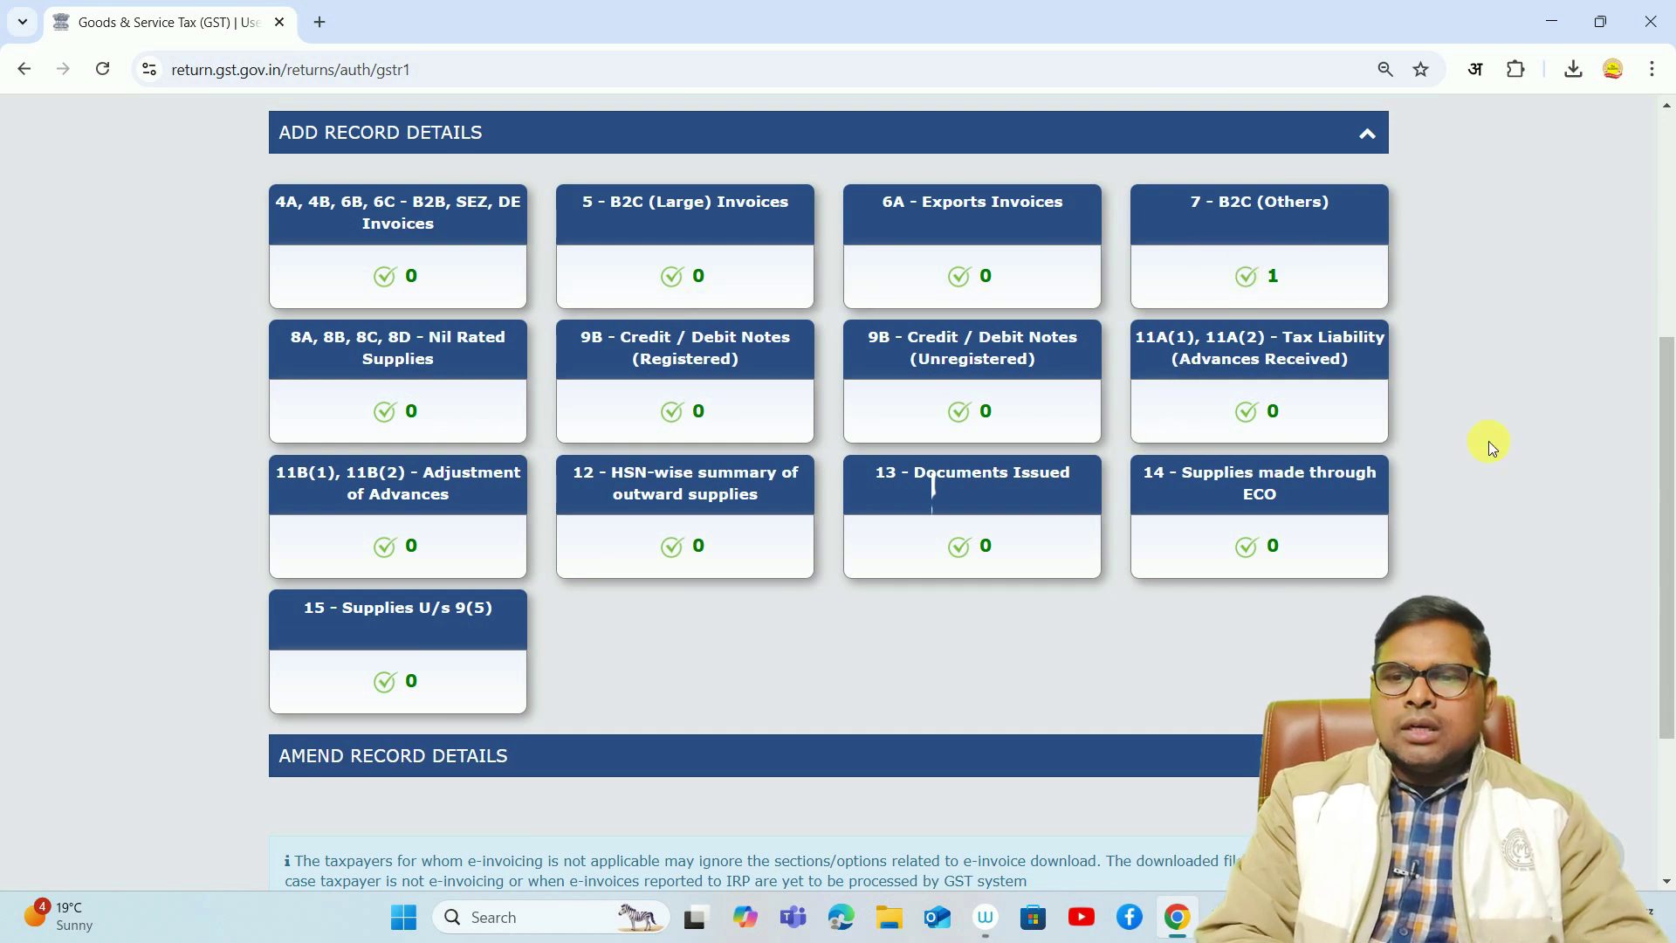
- Generate the GSTR-1 summary and refresh its status
left_click_drag(1662, 423, 1667, 615)
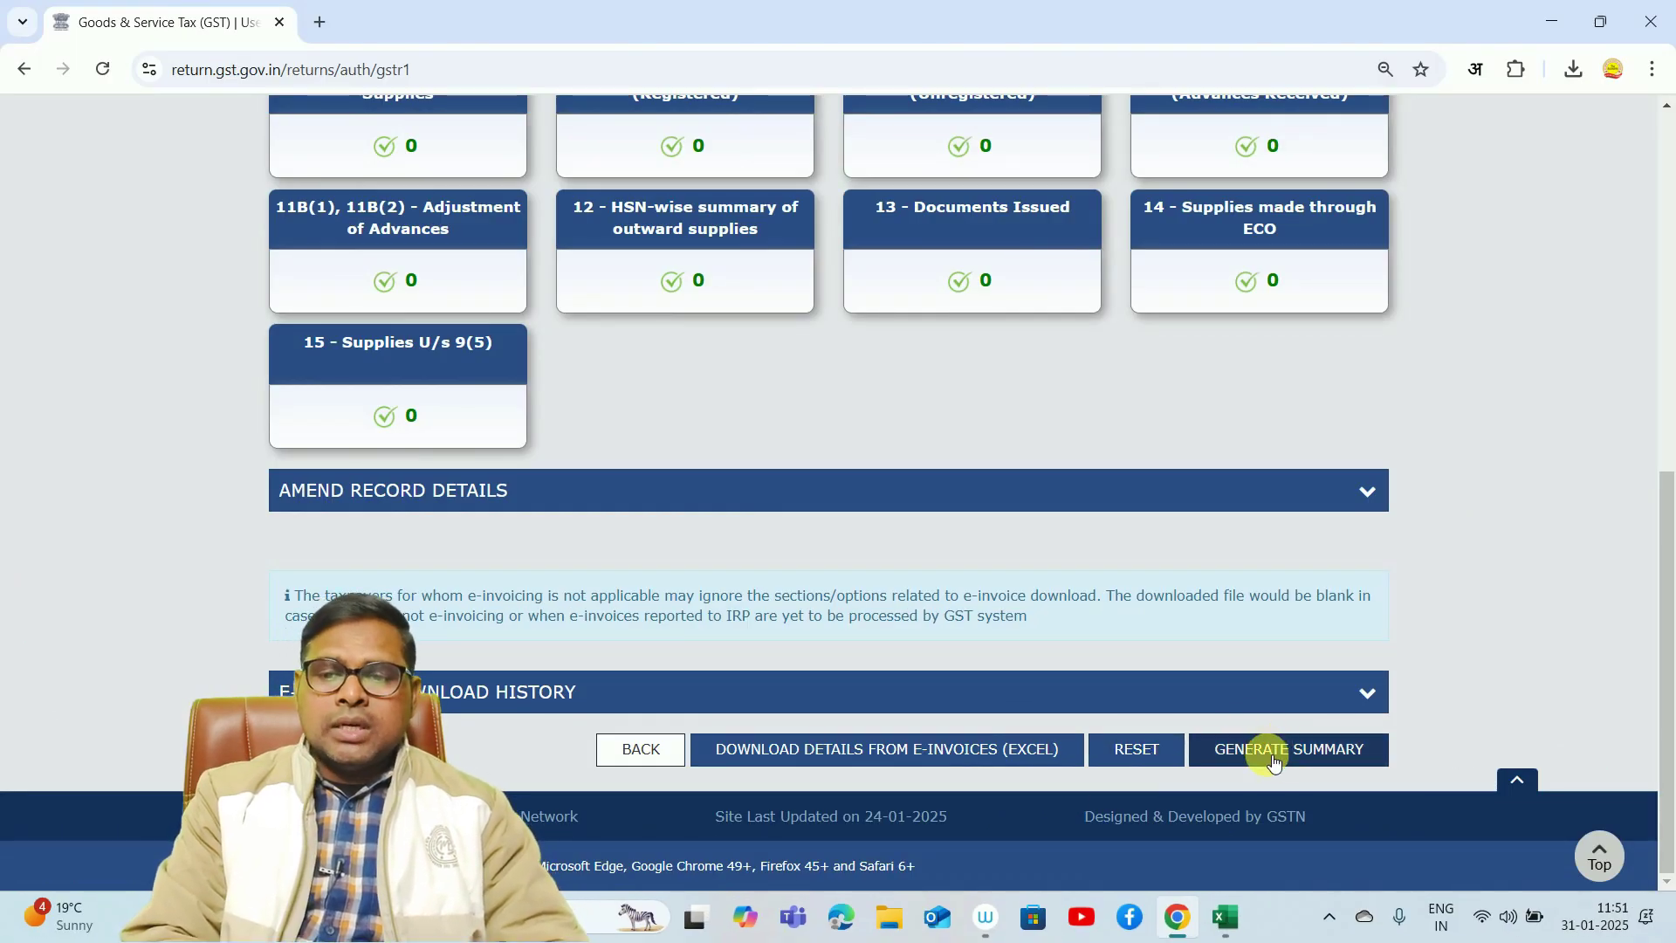
left_click(1277, 759)
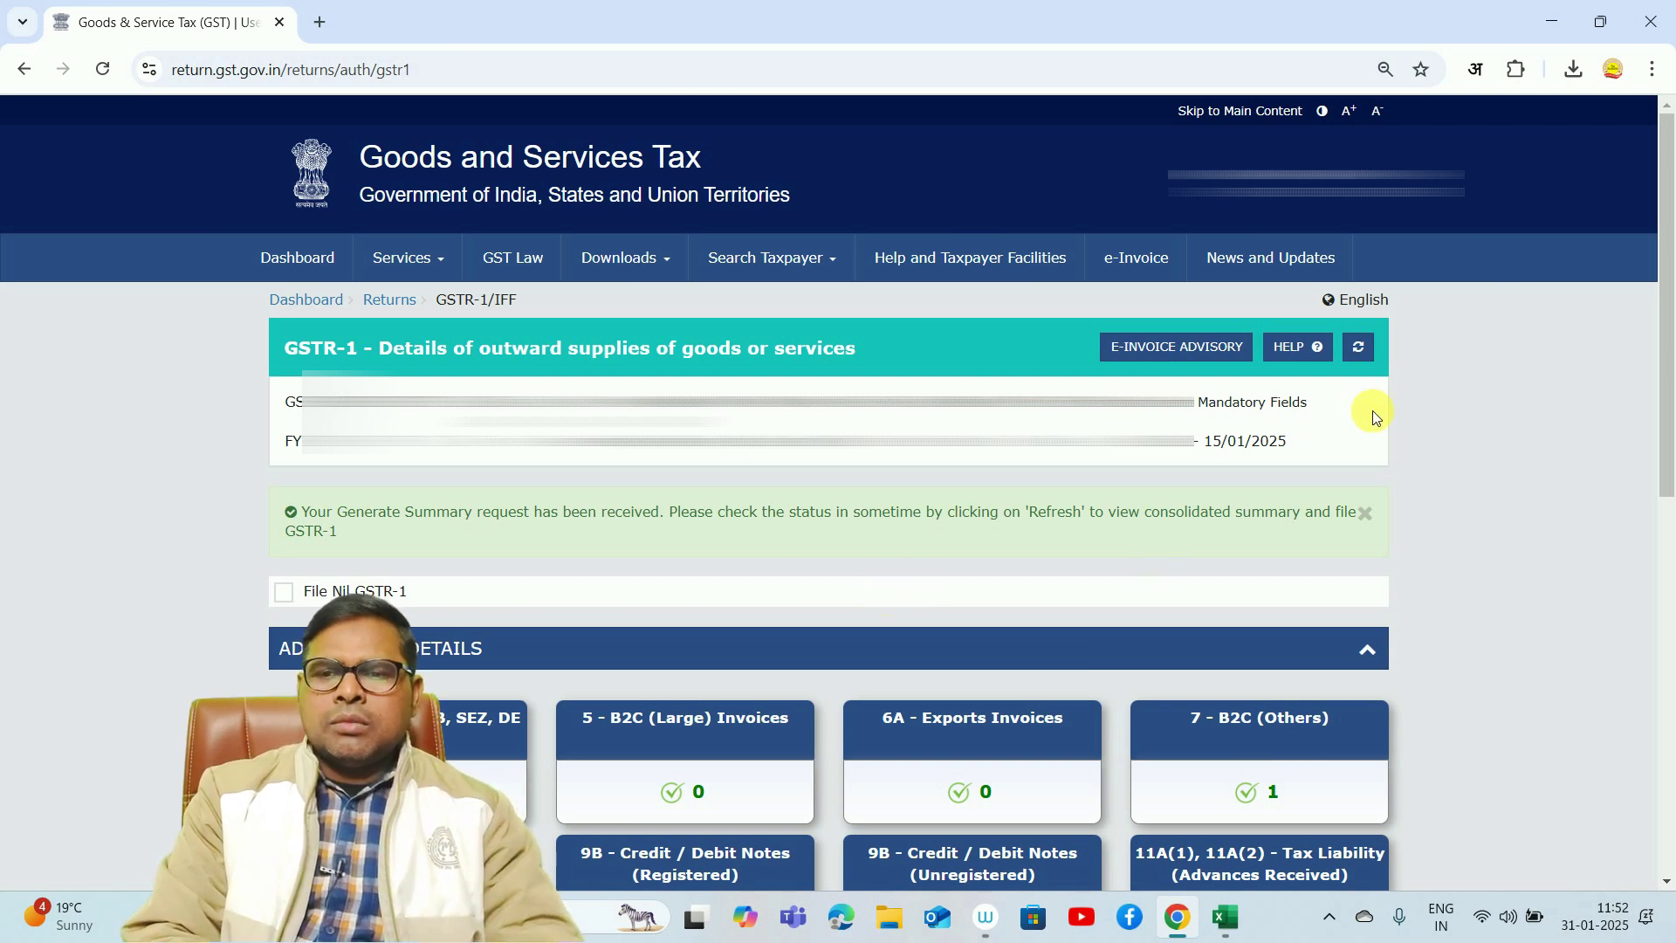
left_click(1358, 349)
- Proceed to the filing page with the consolidated GSTR-1 summary
scroll(1265, 748, "down", 10)
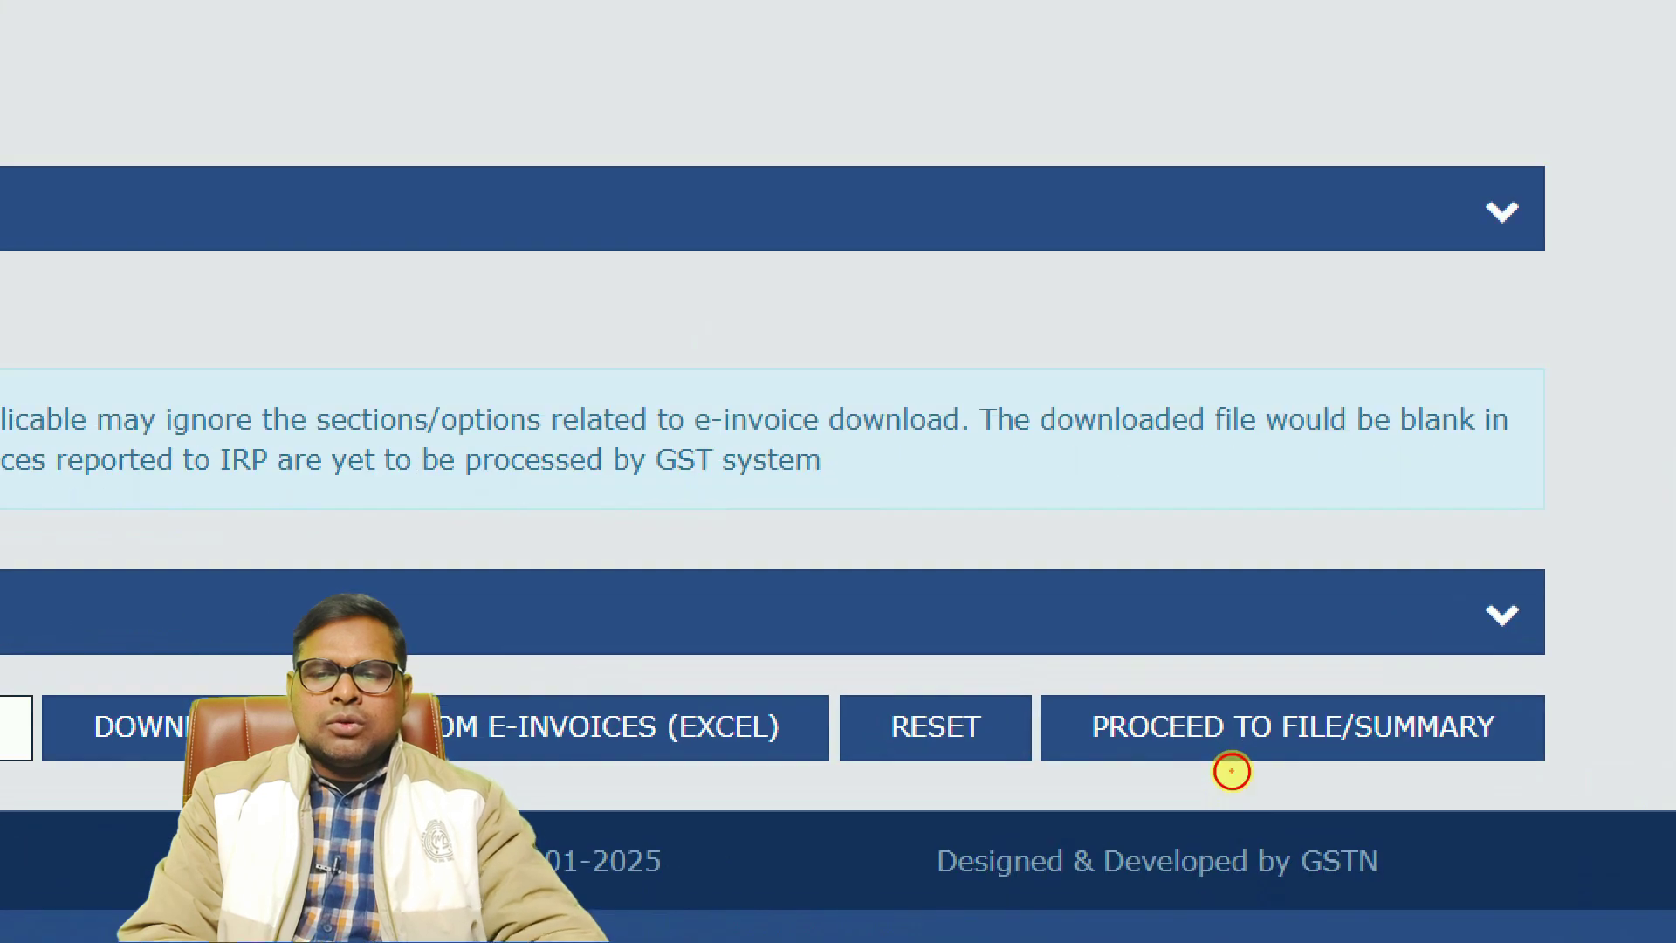
mouse_move(1282, 761)
left_mouse_down()
mouse_move(1403, 763)
mouse_move(1379, 776)
mouse_move(1570, 605)
left_mouse_up()
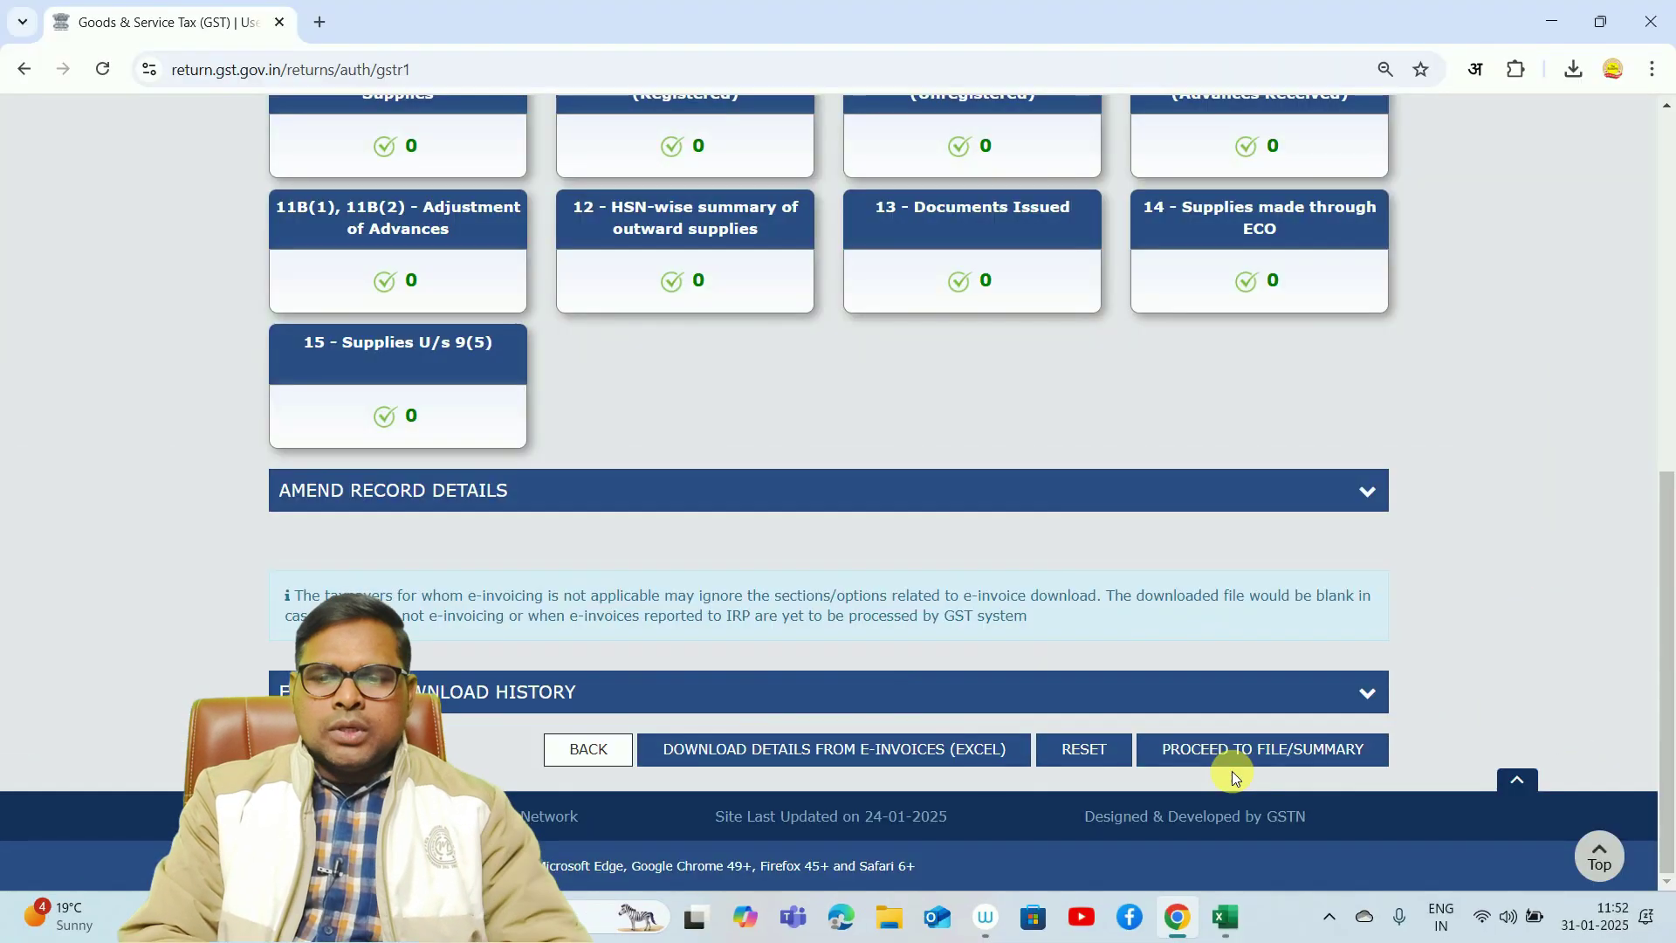
left_click(1256, 751)
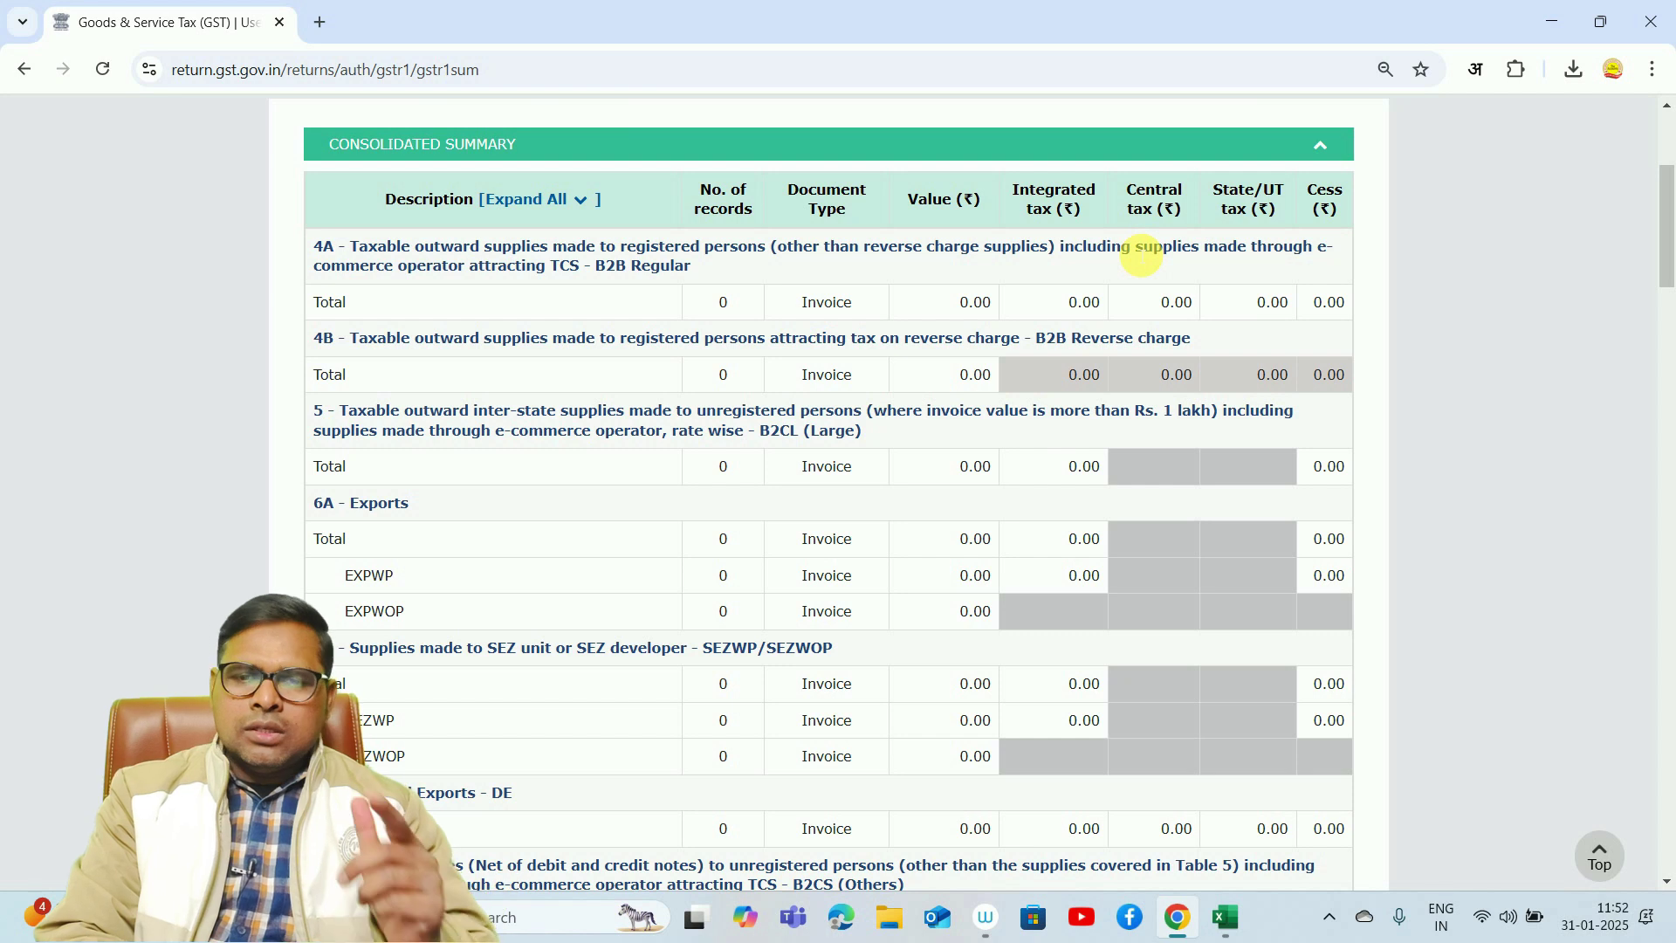
- Review the consolidated summary through to the total liability, start filing the statement and affirm the declaration
left_click_drag(1665, 258, 1665, 333)
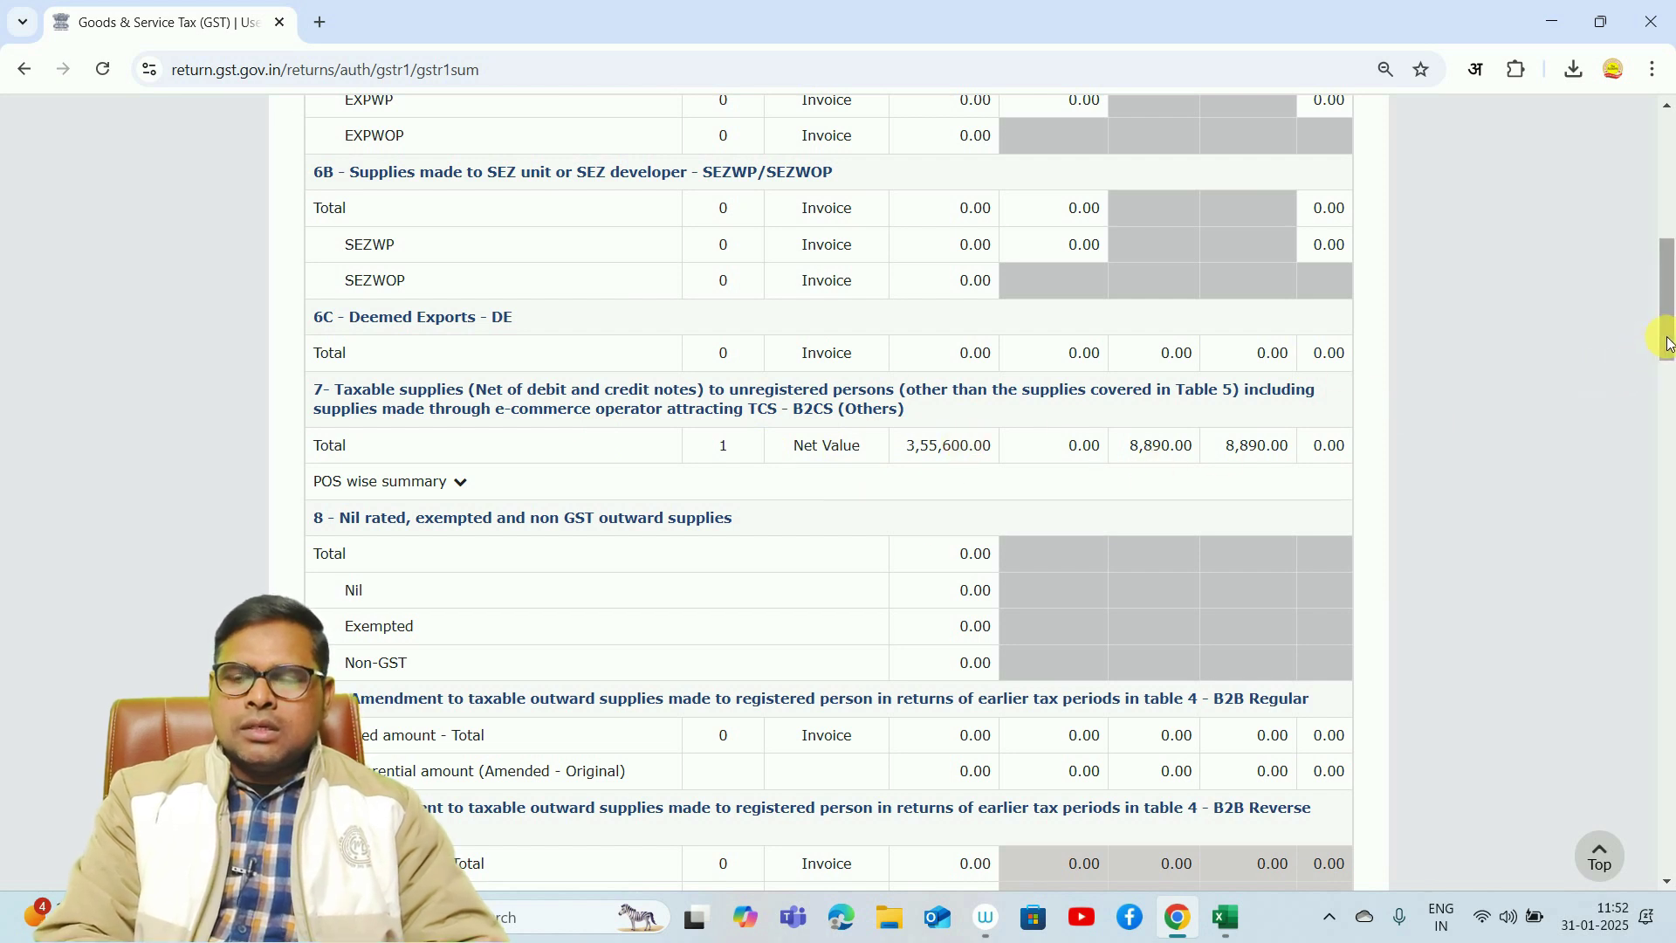
left_click_drag(1665, 336, 1668, 842)
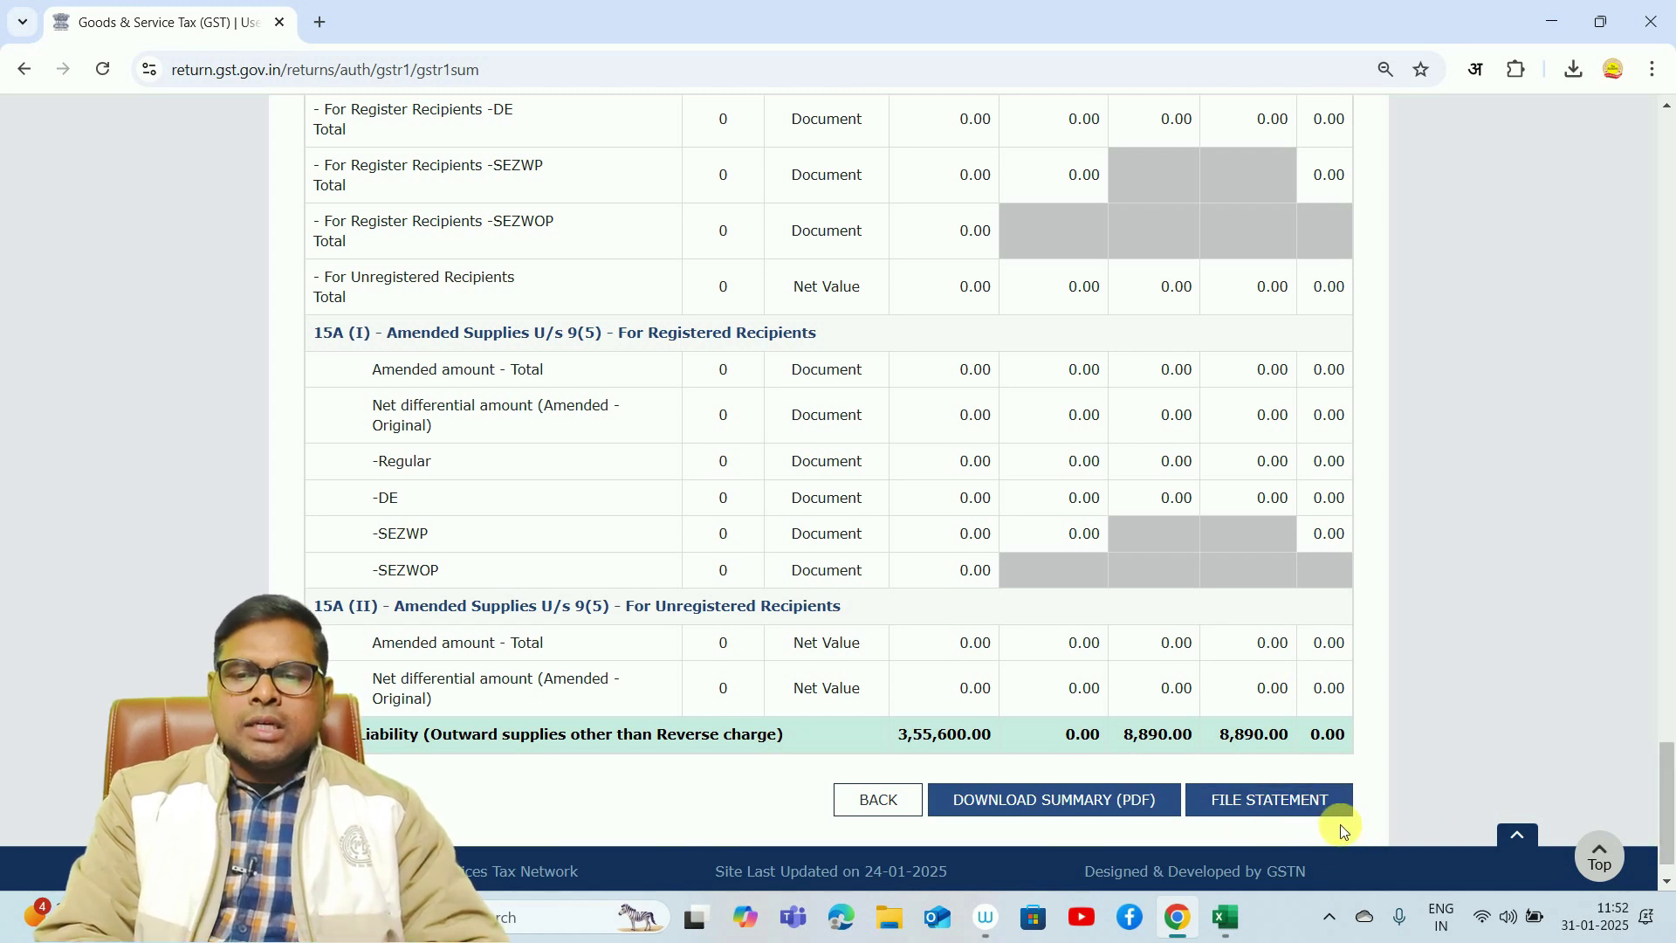
left_click(1260, 811)
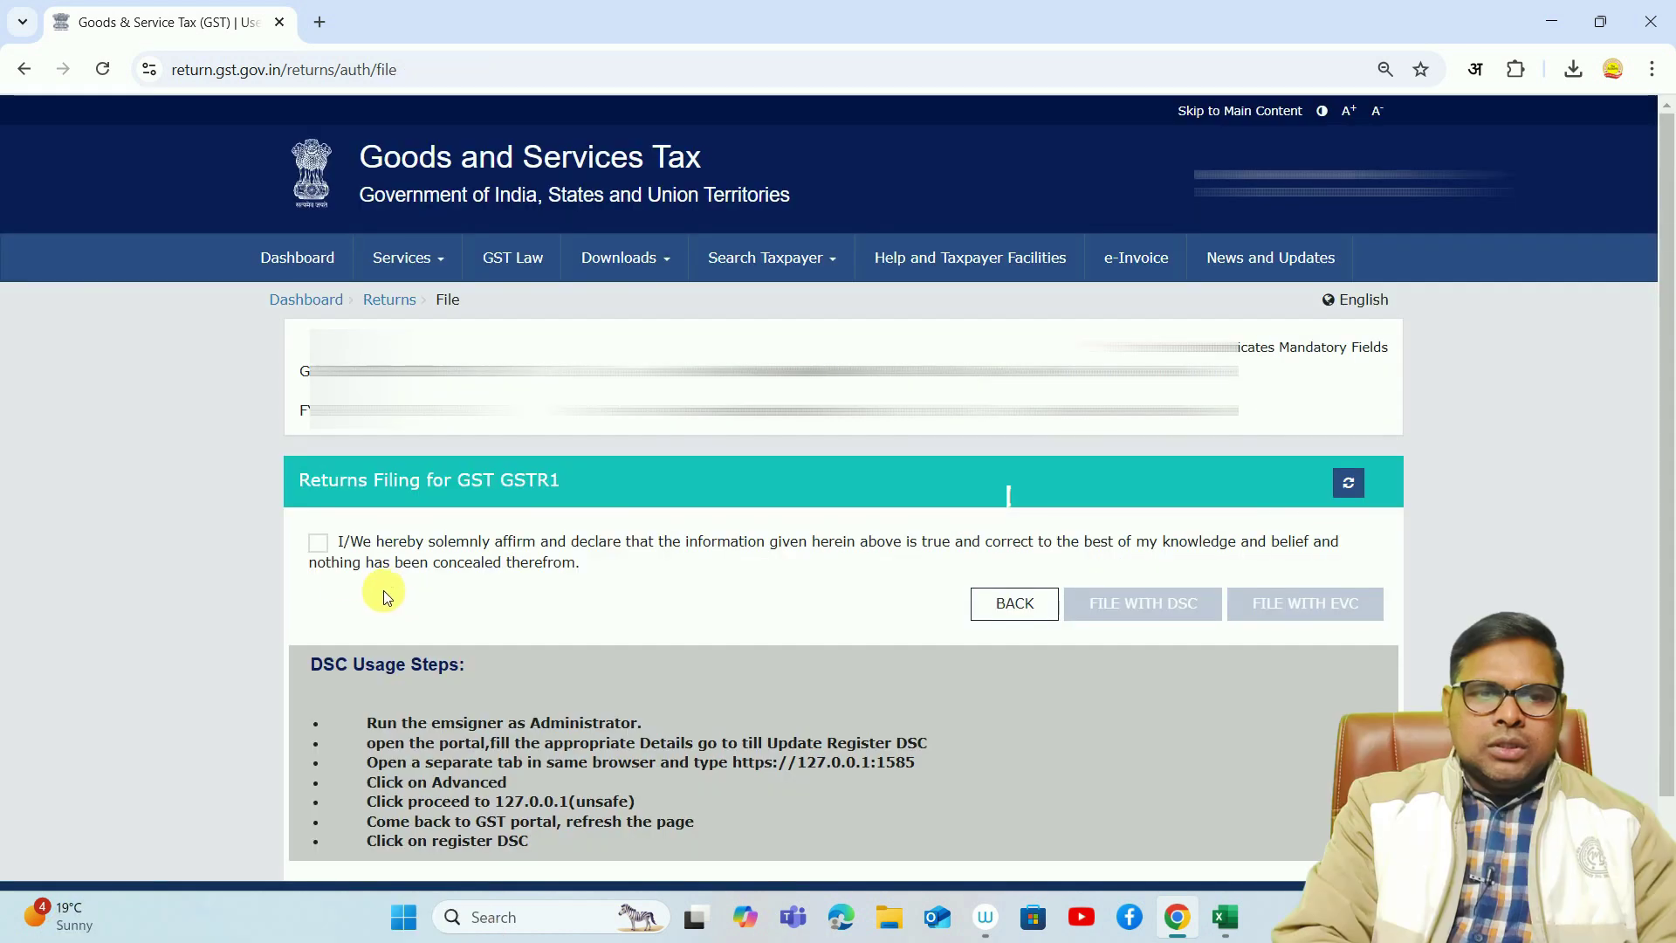
left_click(317, 545)
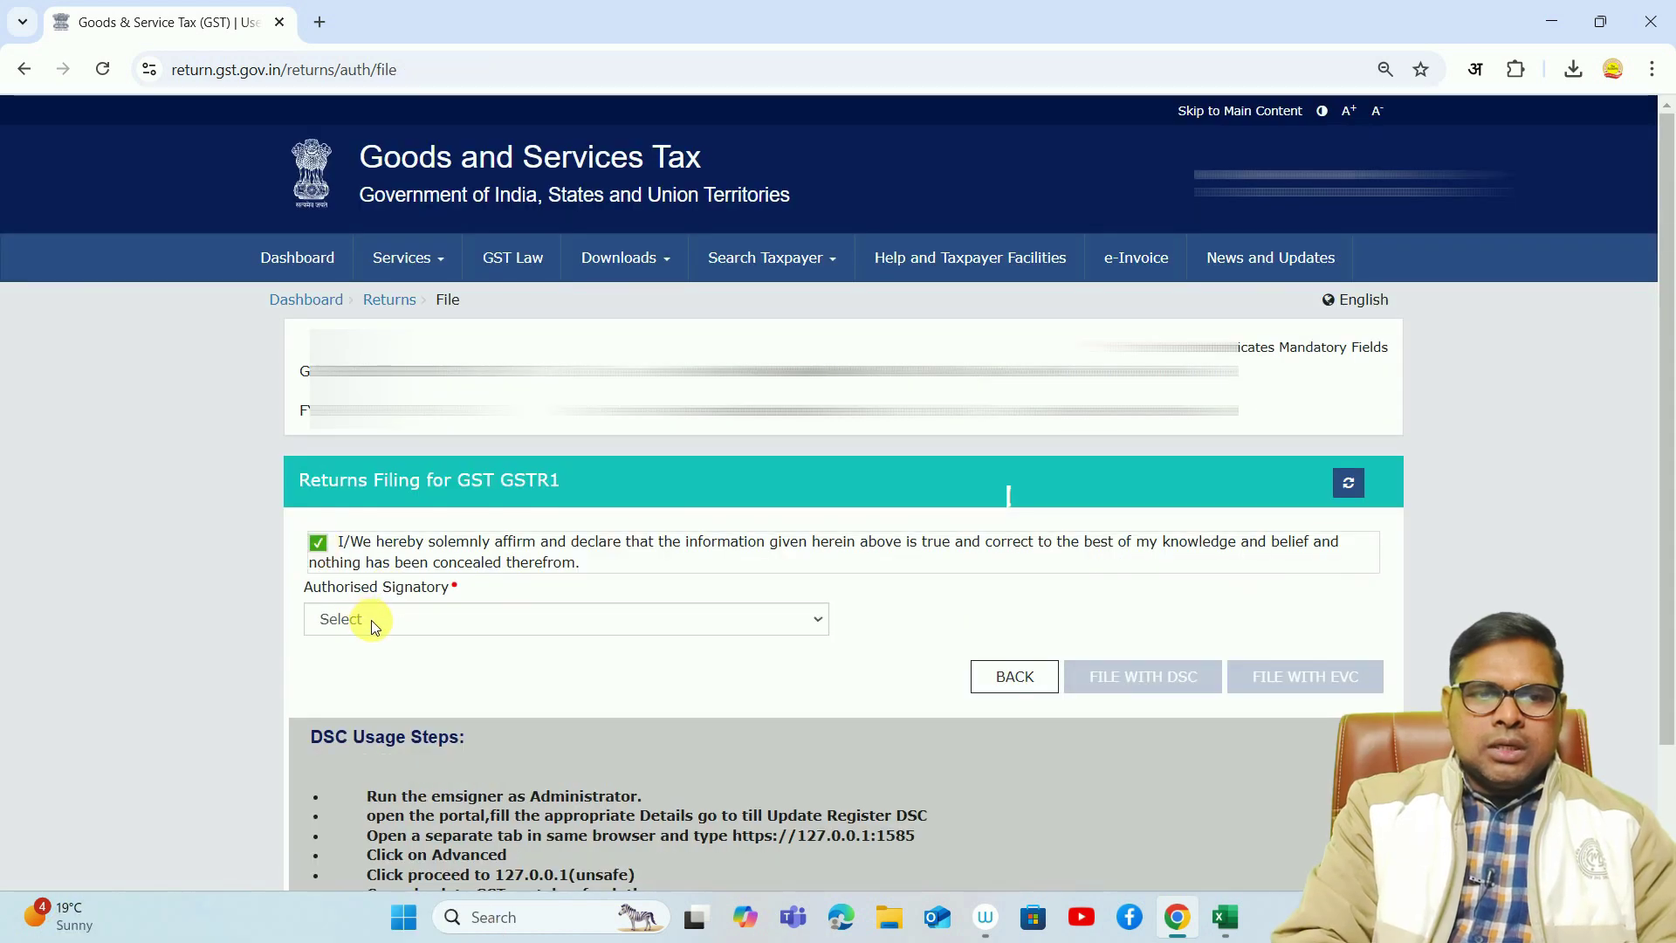
- Select the authorised signatory, then file GSTR-1 with EVC by entering and verifying the one-time password
left_click(438, 621)
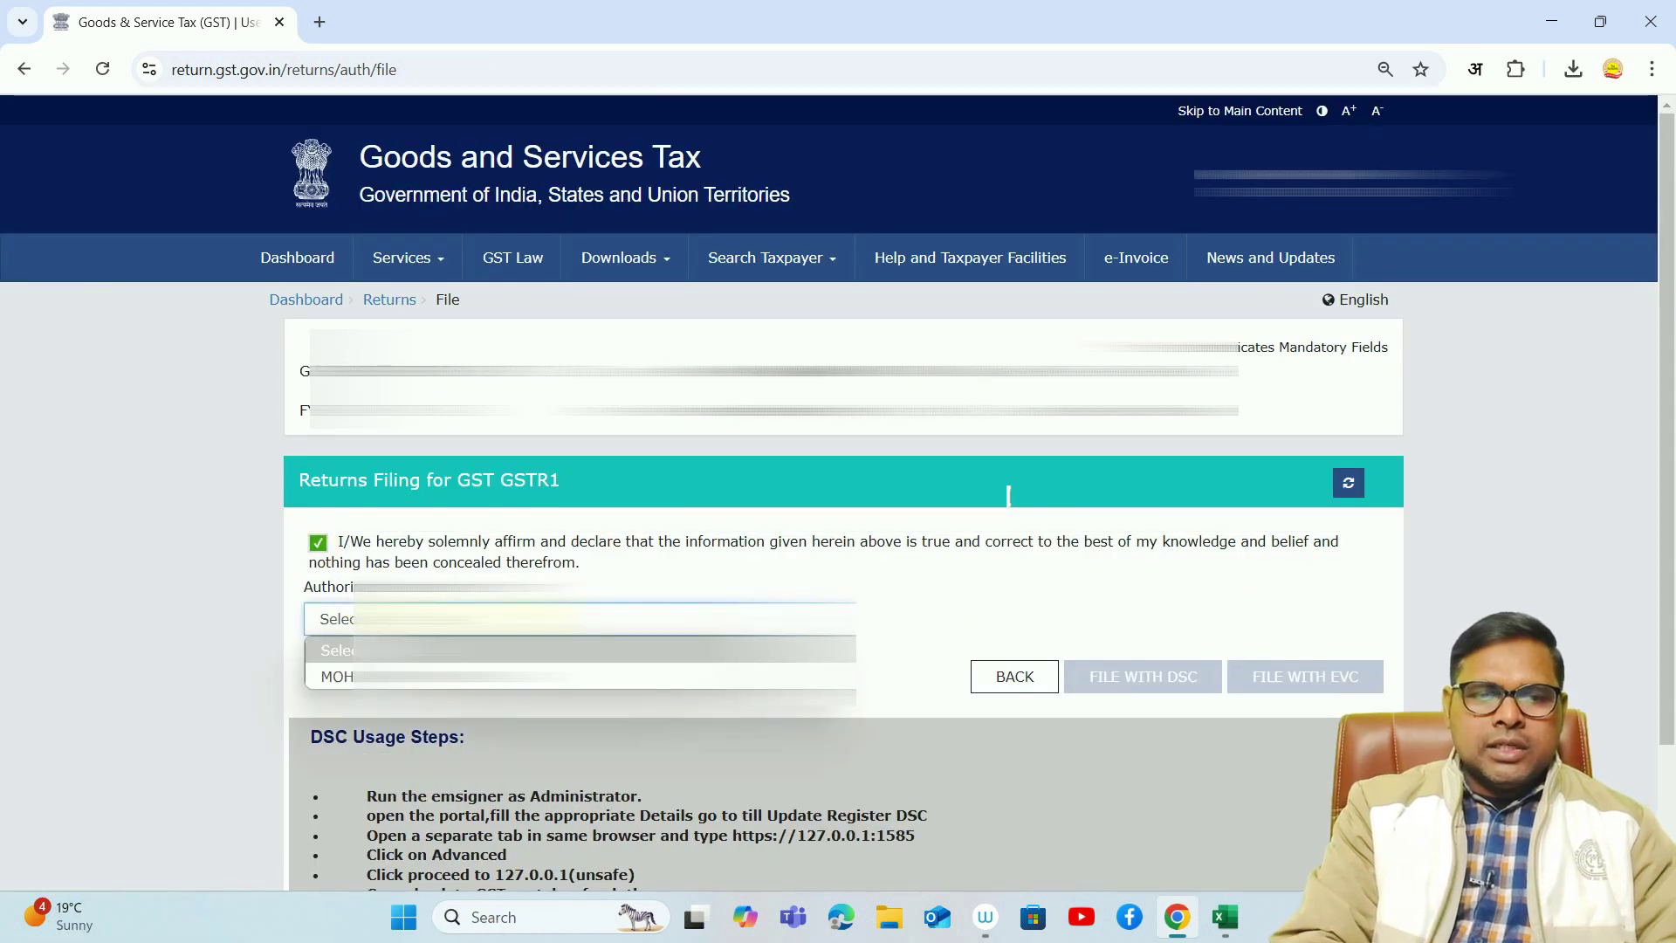
key("Down")
key("Return")
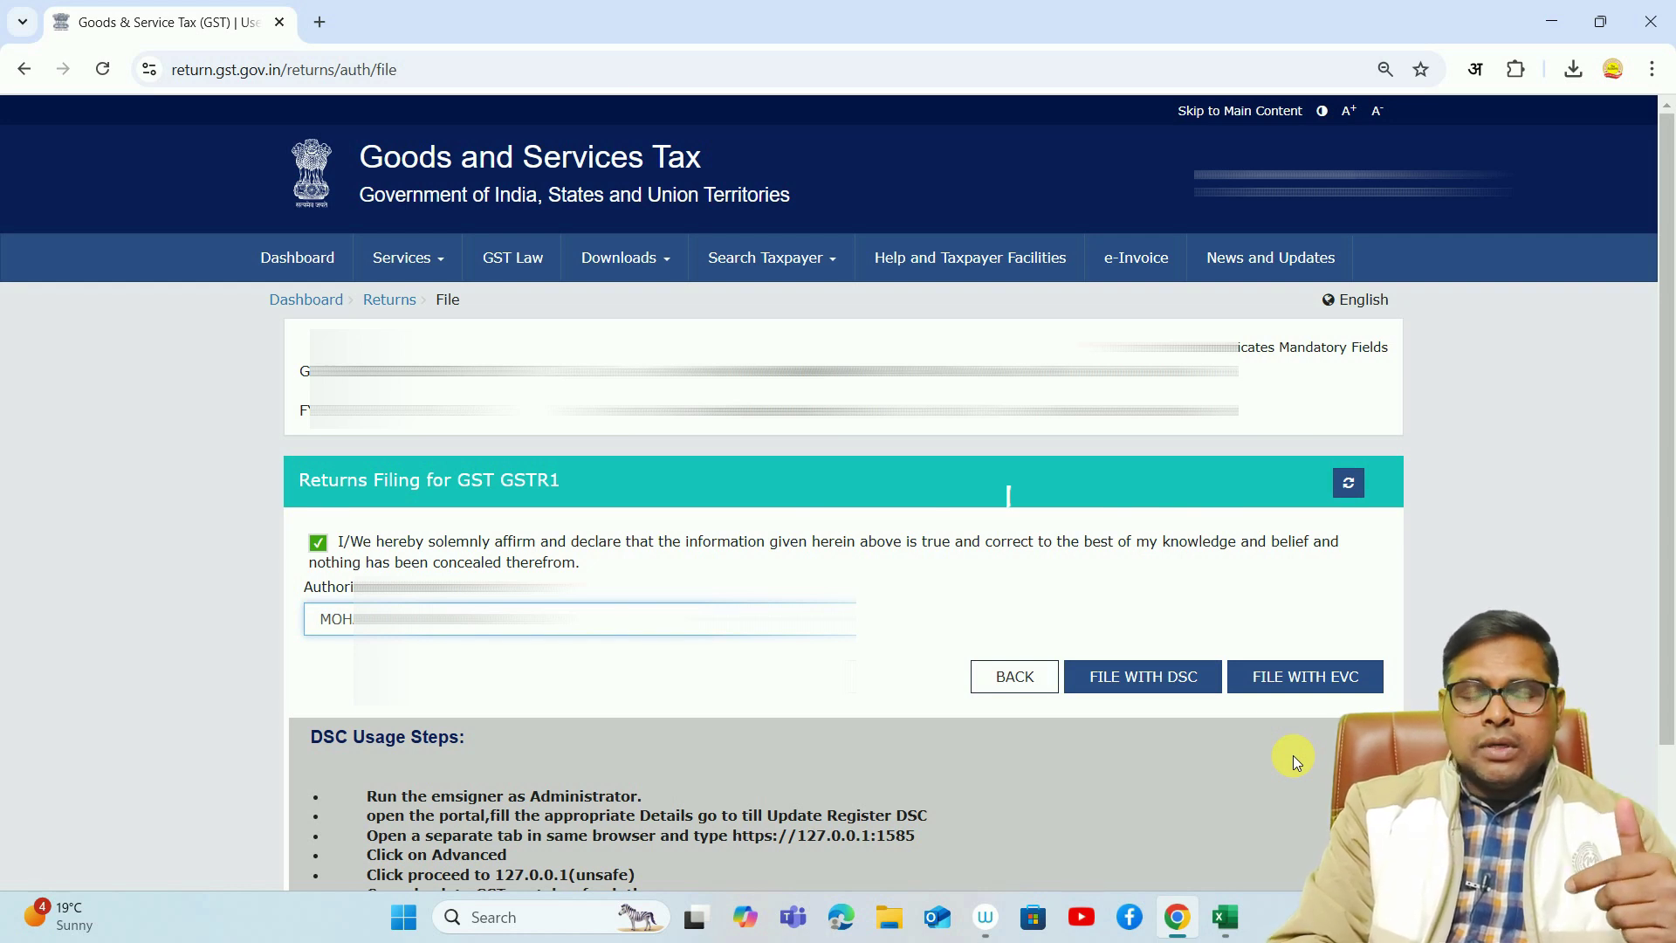
left_click(1307, 686)
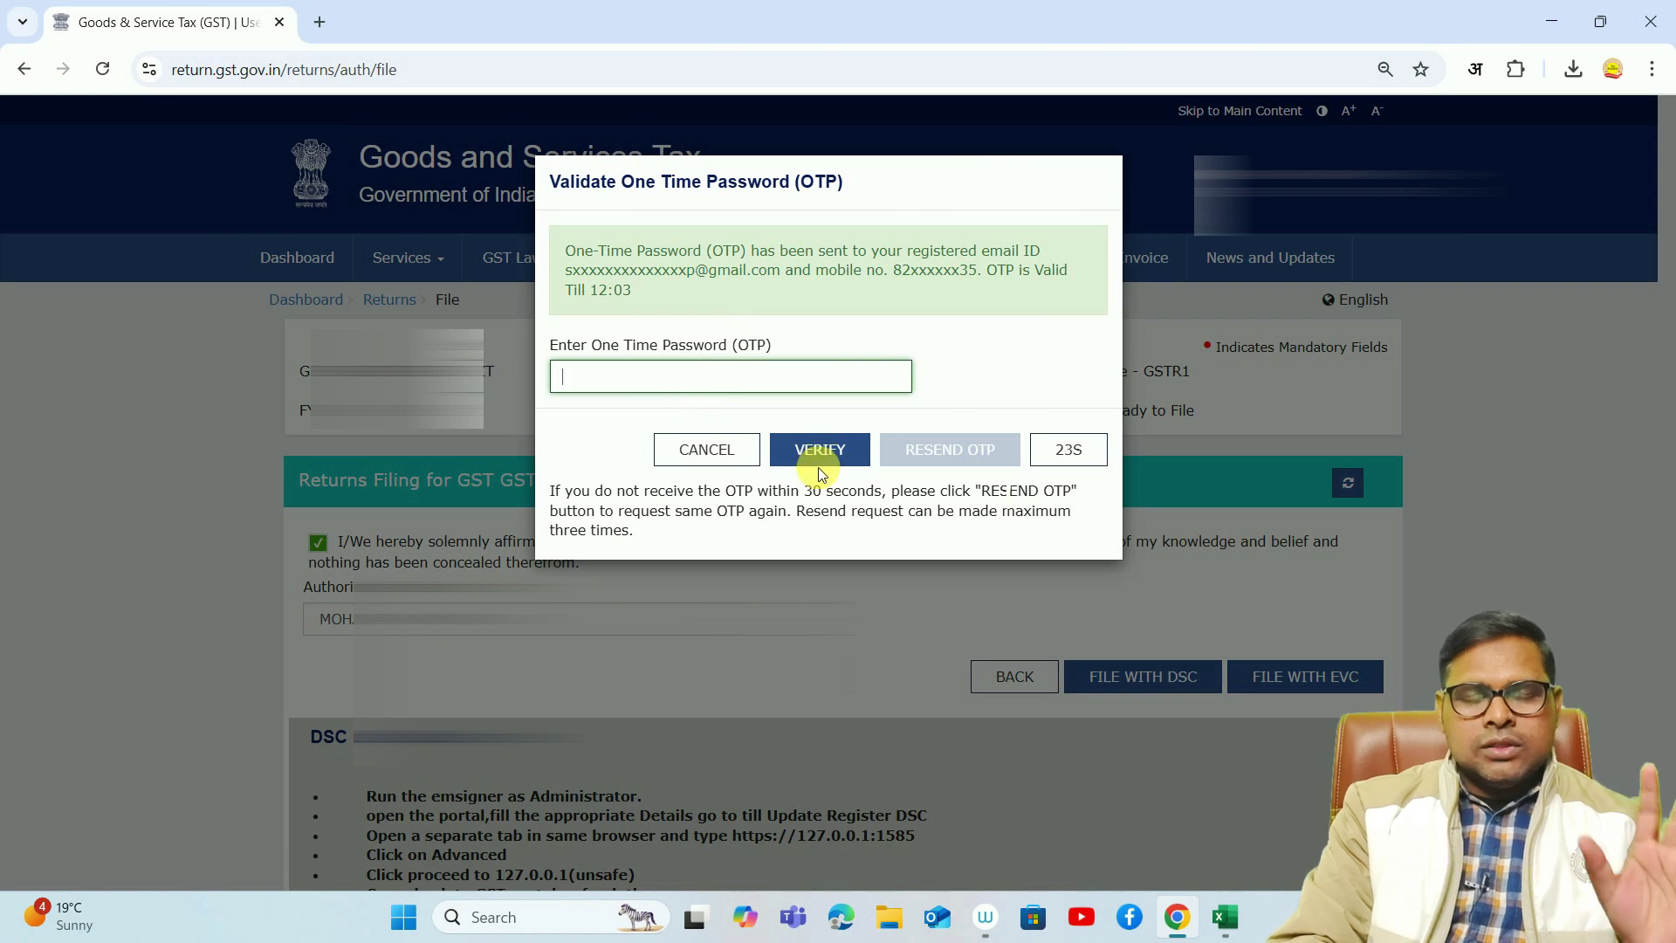
left_click(820, 451)
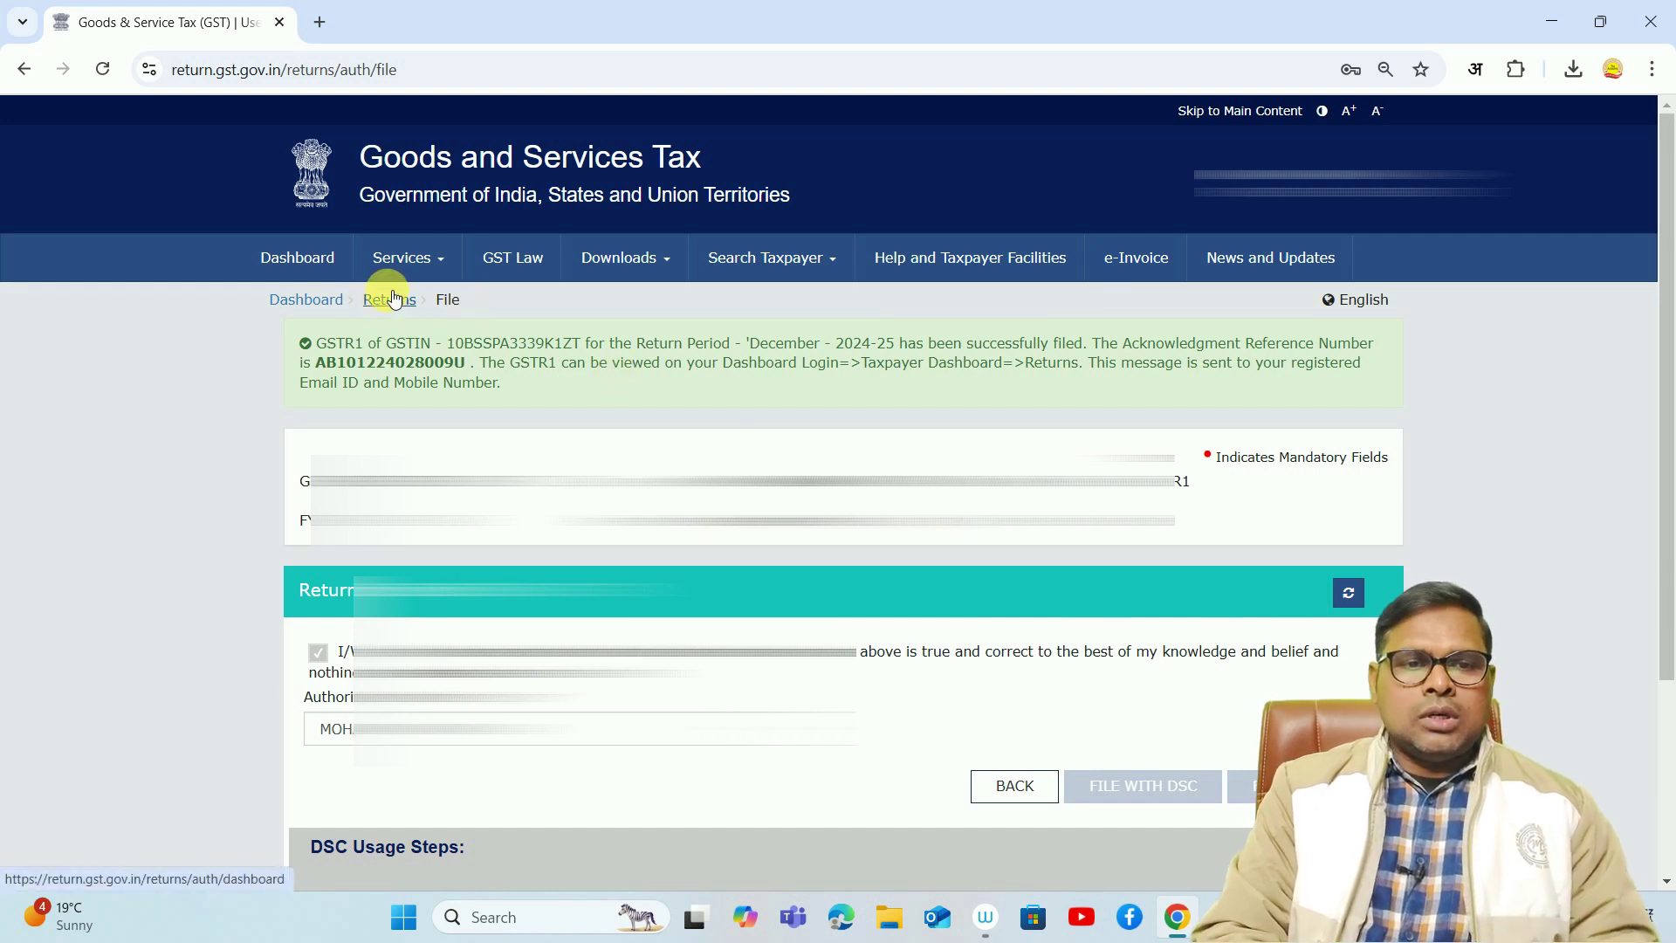
- Go back to the returns dashboard and search the 2024-25 returns for Quarter 3 (Oct - Dec)
left_click(315, 300)
left_click(616, 844)
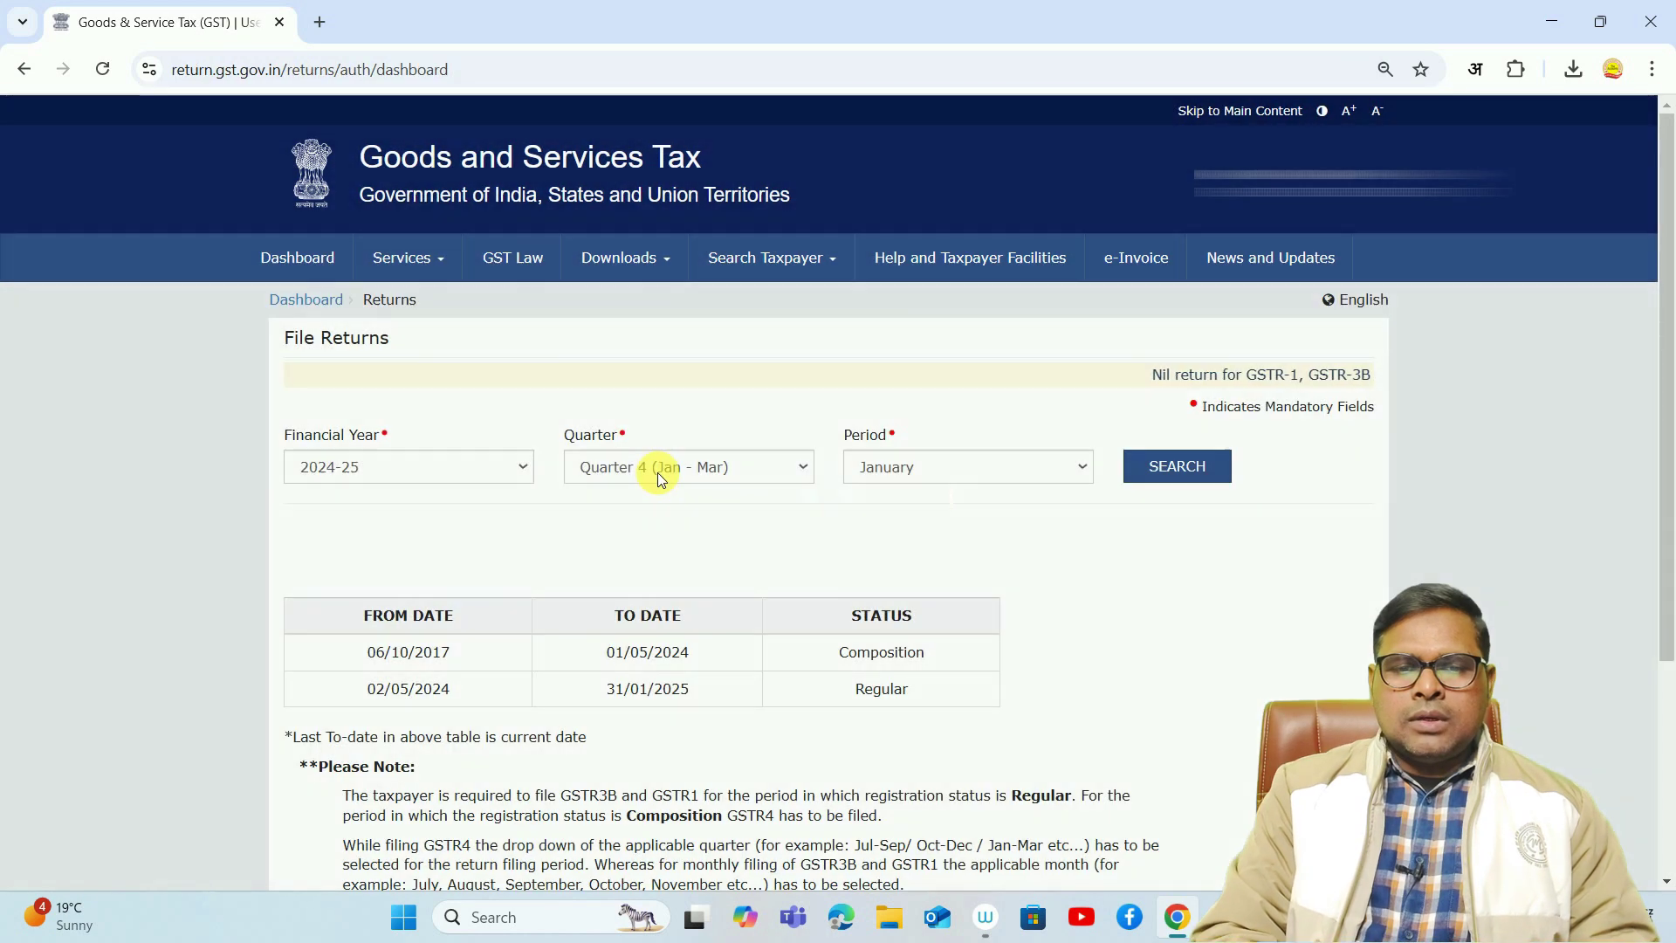
left_click(657, 470)
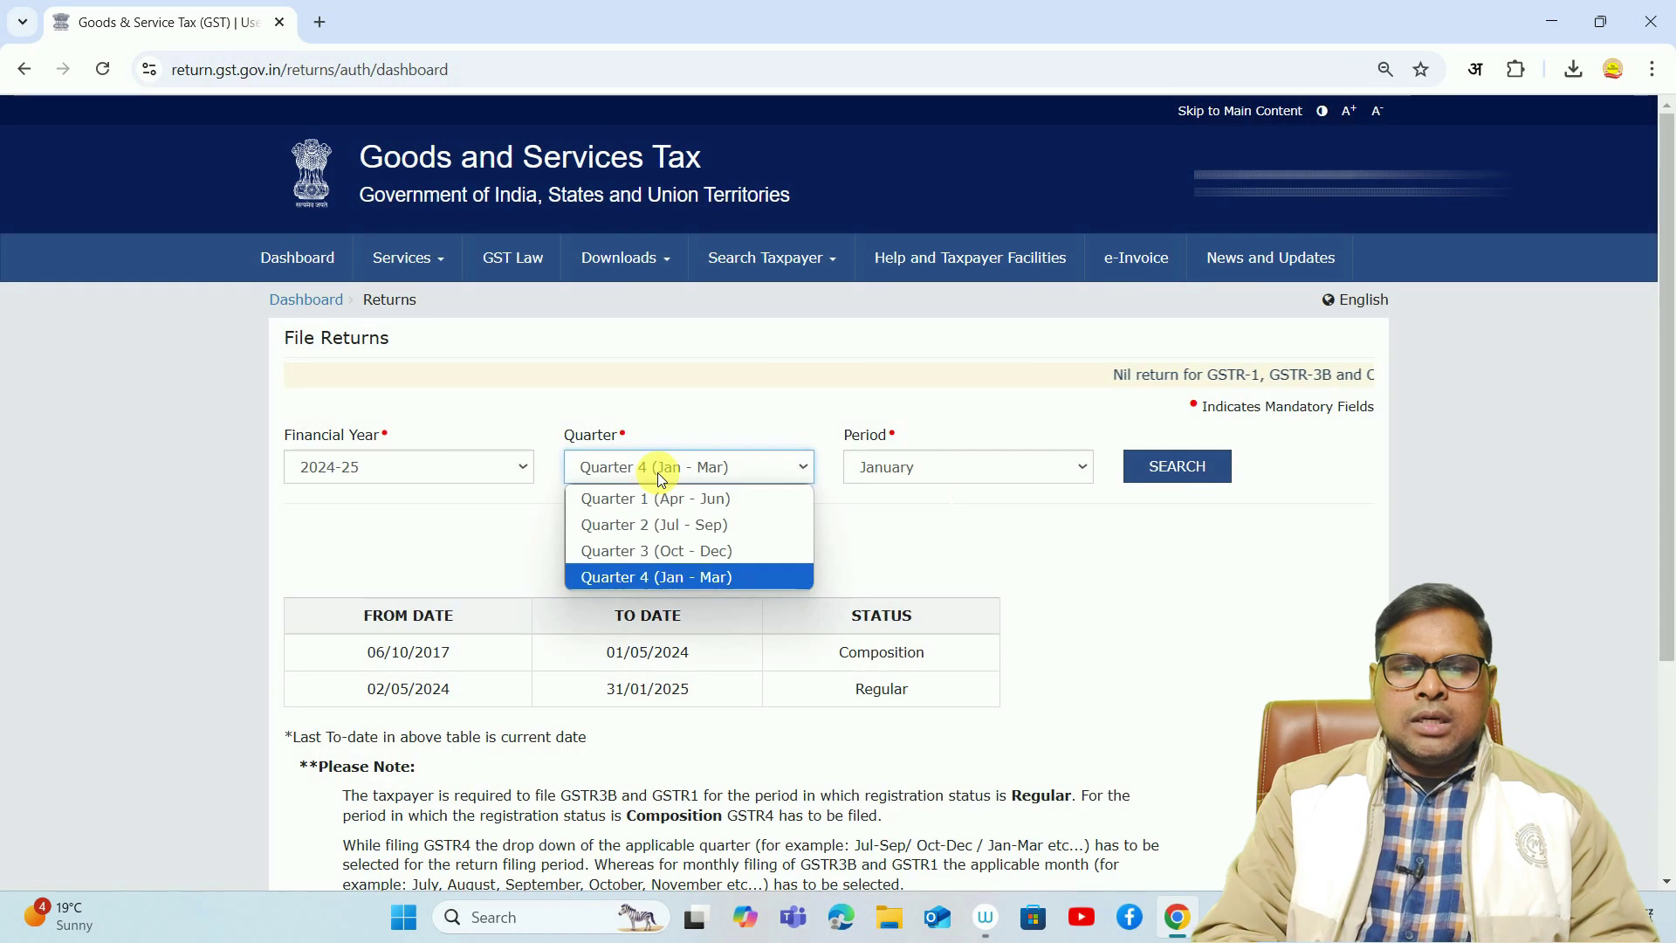
left_click(628, 551)
left_click(1169, 469)
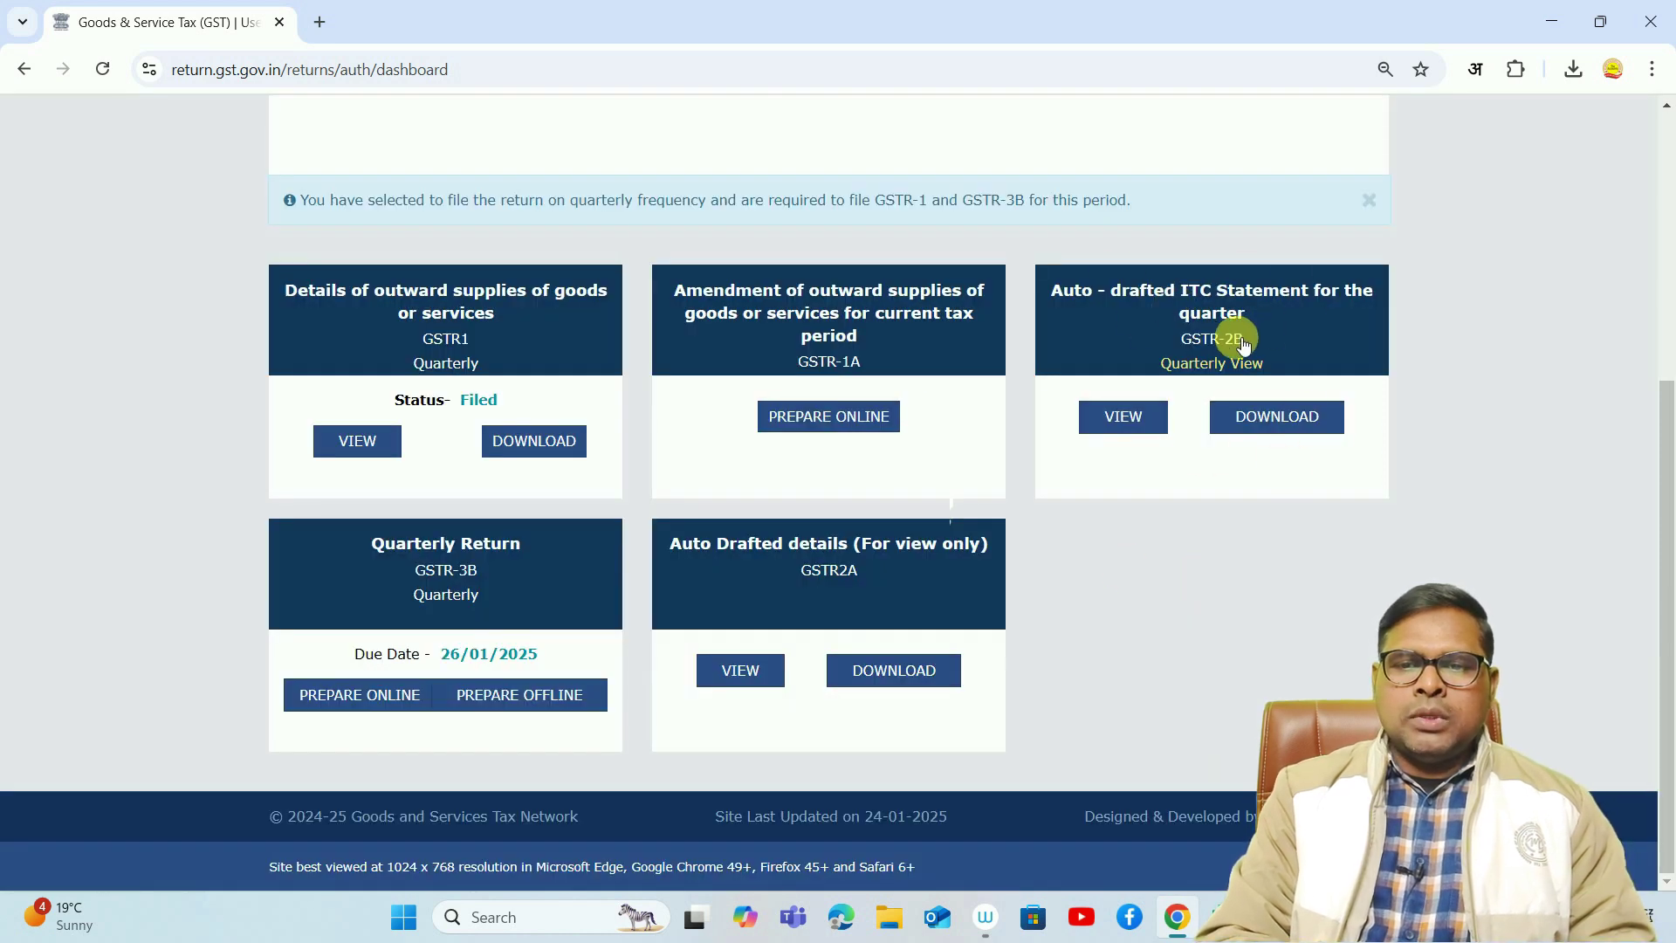
- View the quarterly GSTR-2B summary and expand the available ITC on supplies from registered persons
left_click(1116, 420)
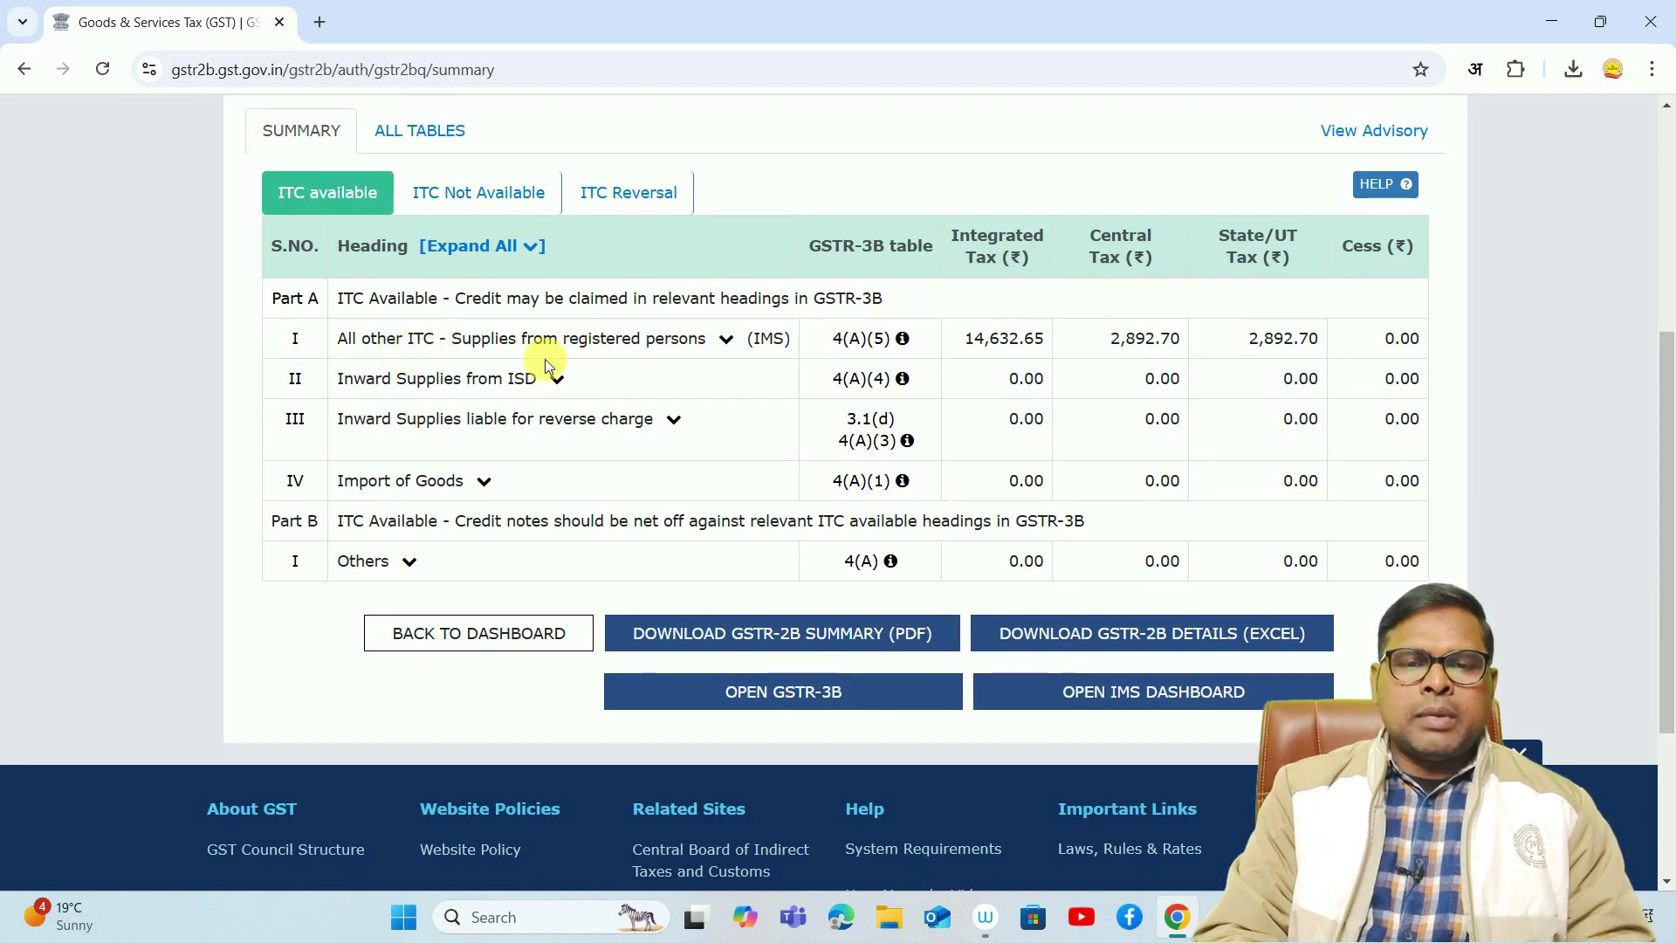
left_click(727, 342)
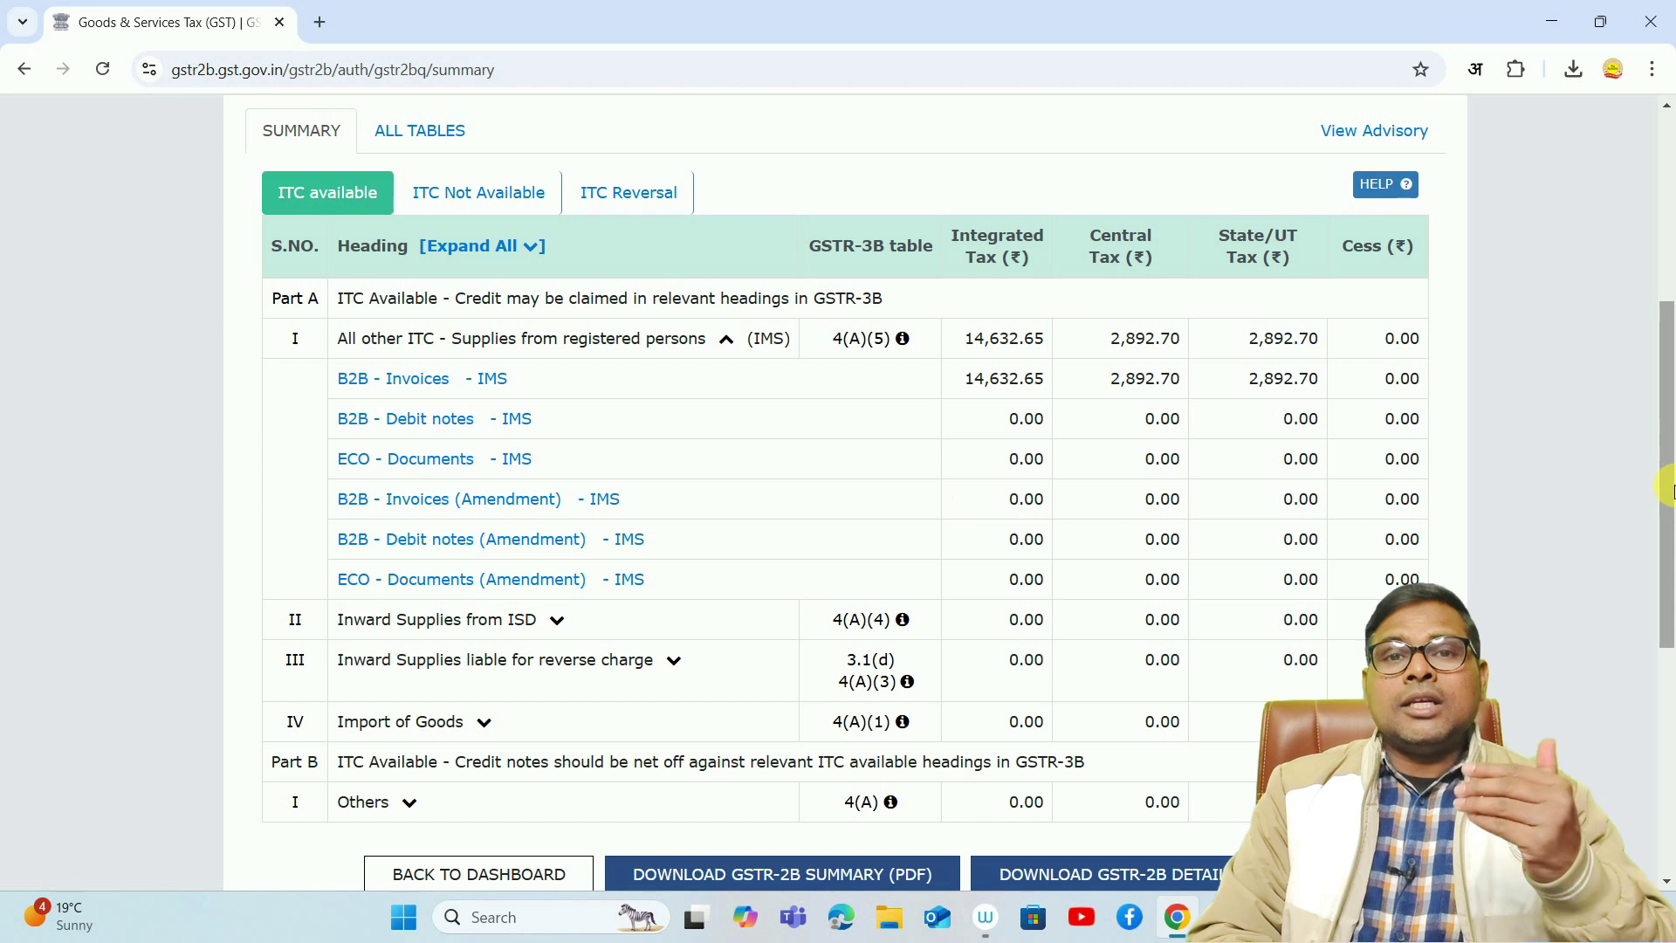
left_click_drag(1667, 492, 1667, 548)
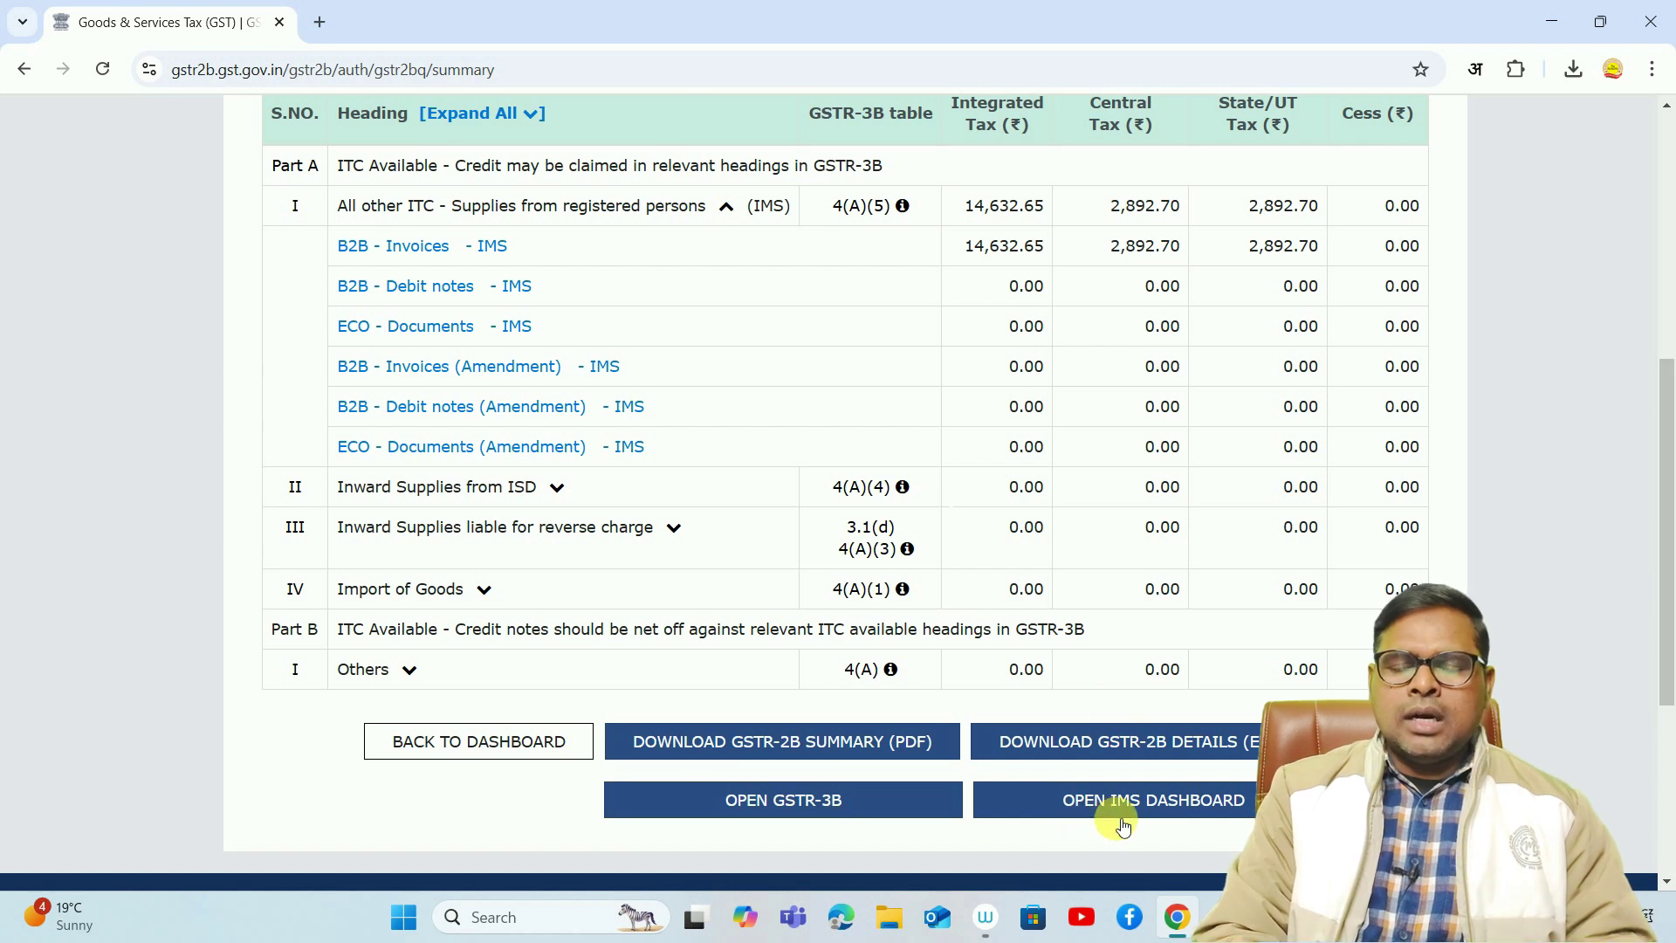
- Open the IMS dashboard from GSTR-2B and list the B2B invoices that have no action taken
left_click(1154, 816)
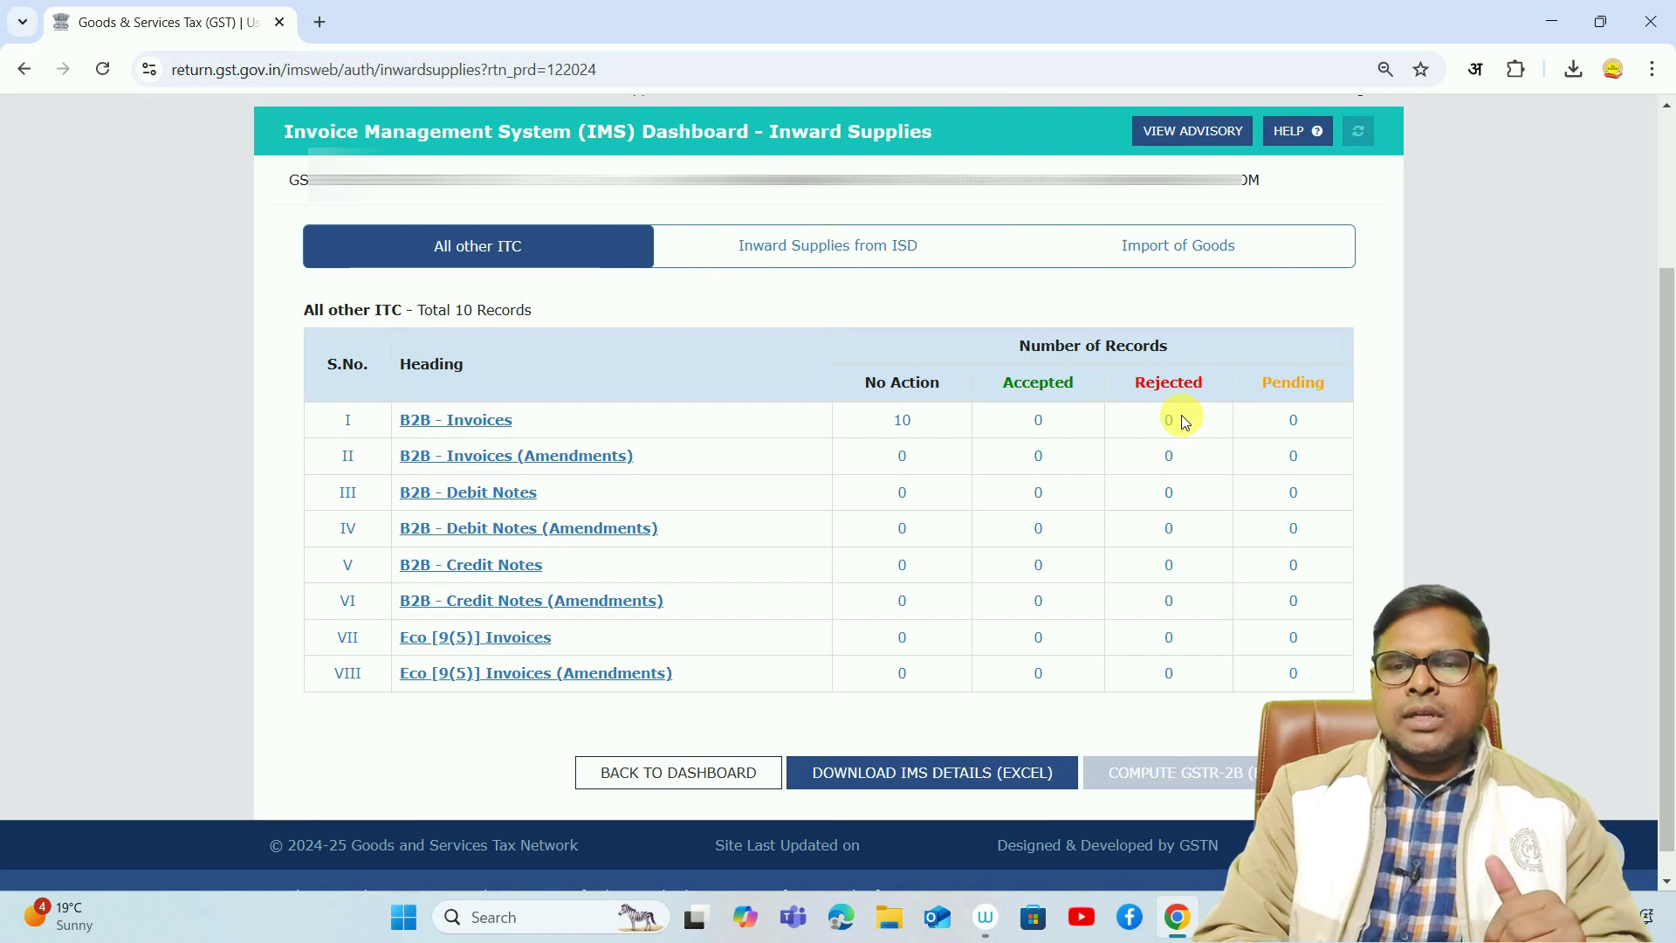
left_click(912, 425)
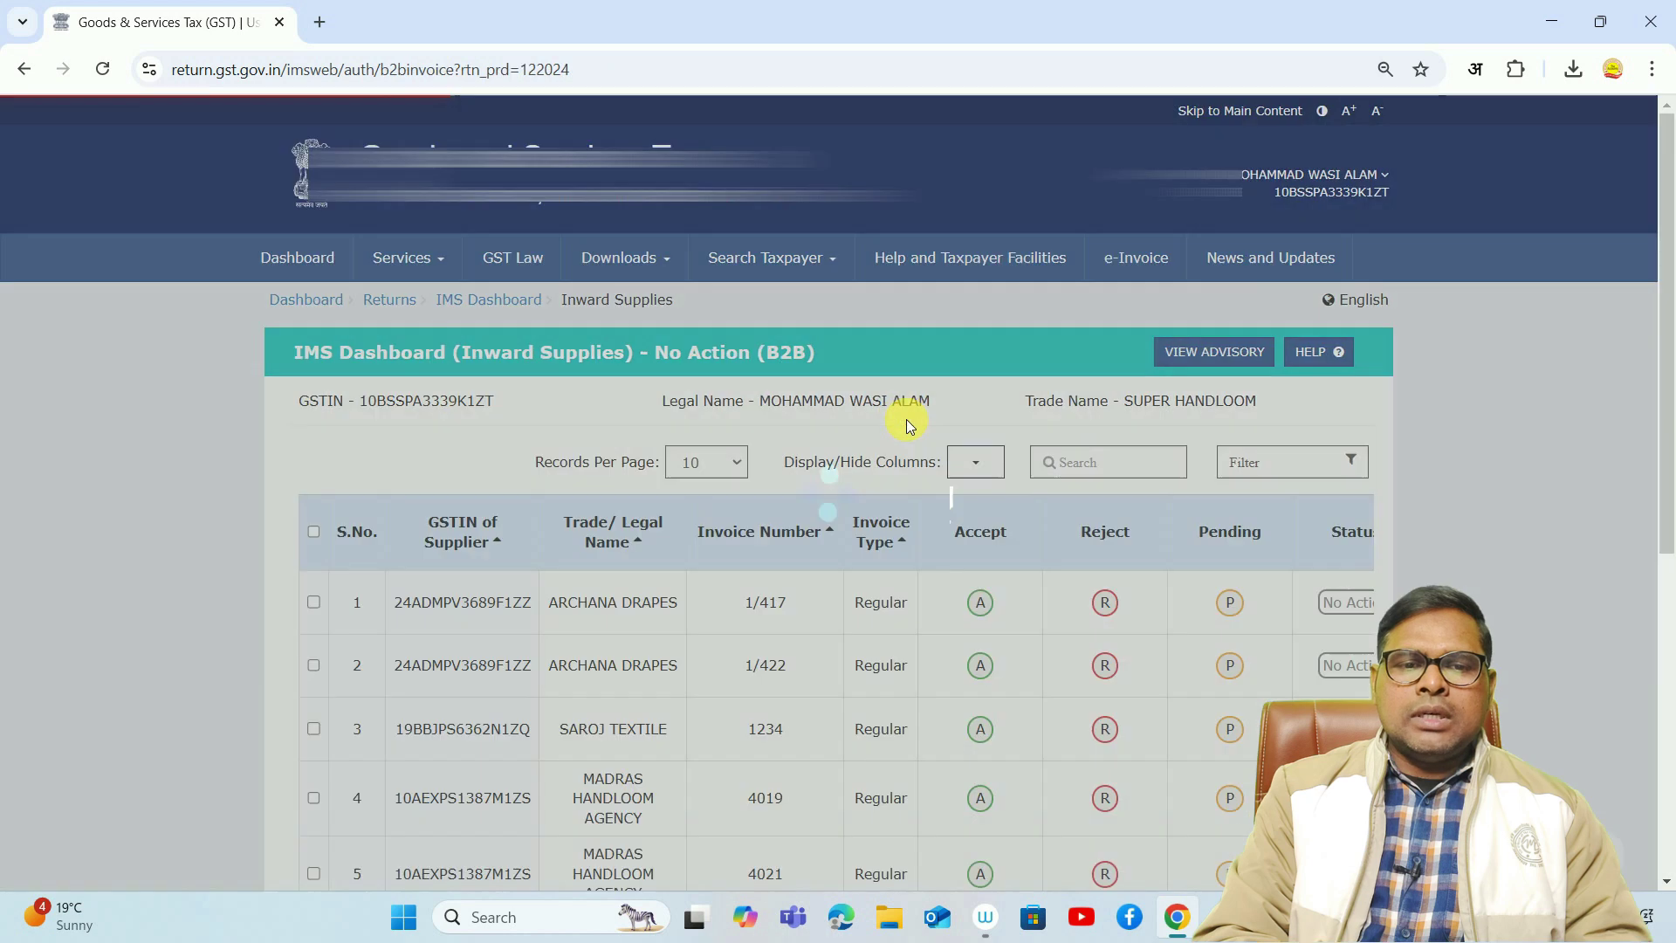
scroll(772, 463, "down", 4)
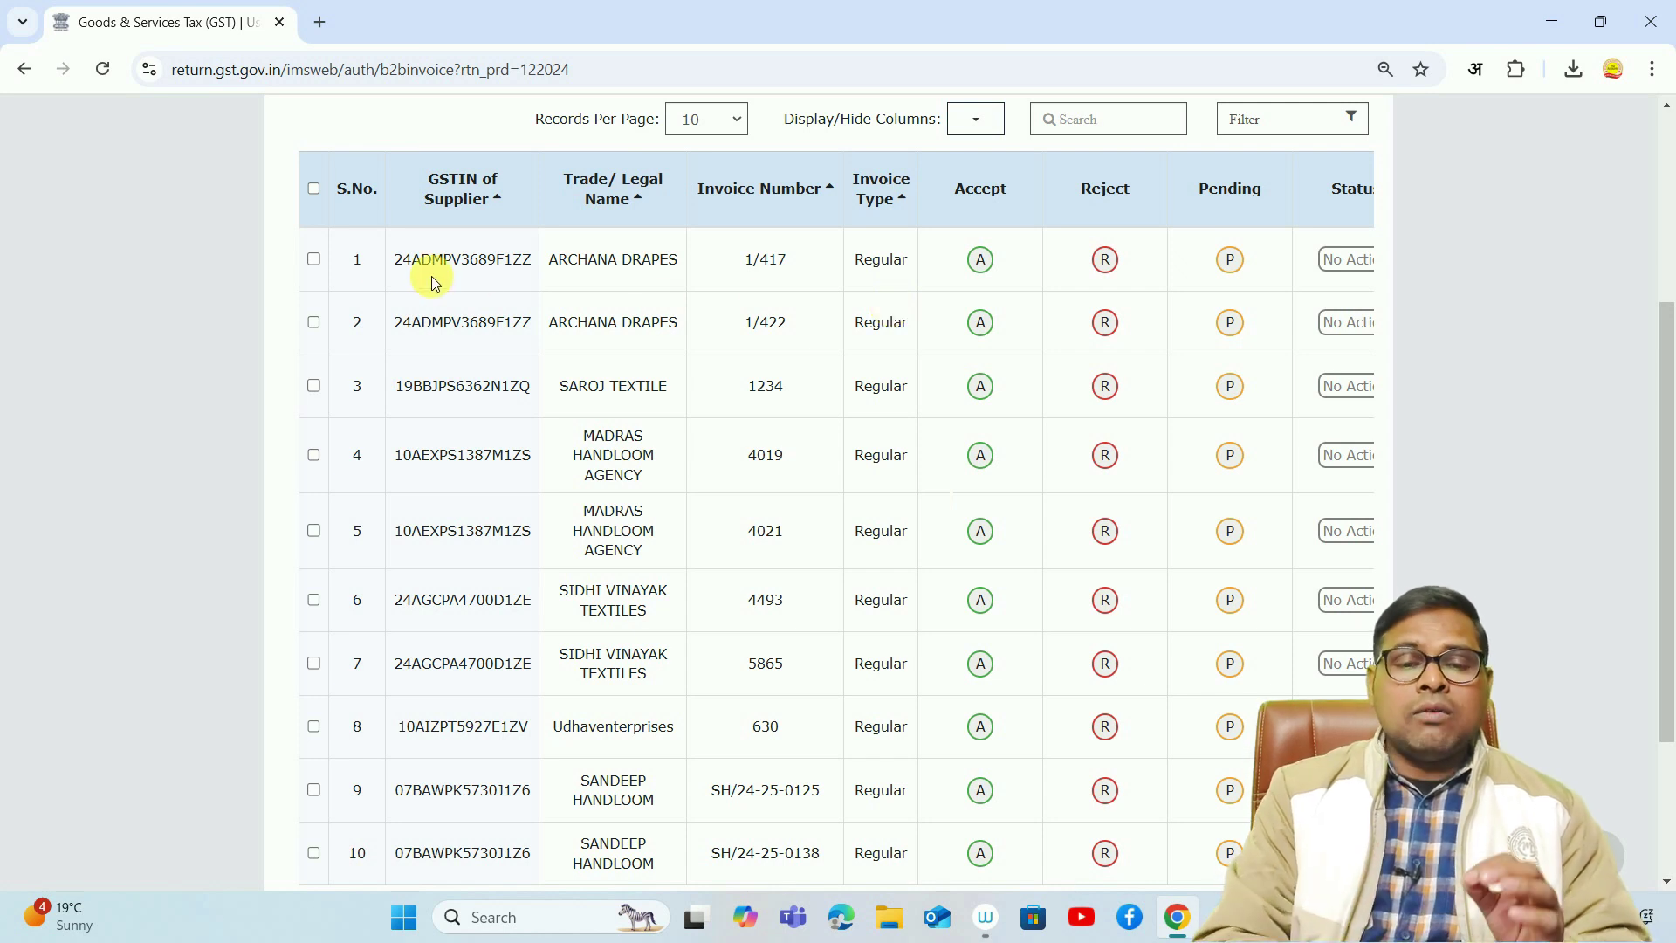
- Show 50 records per page and select all B2B invoice records of all the pages
left_click(313, 258)
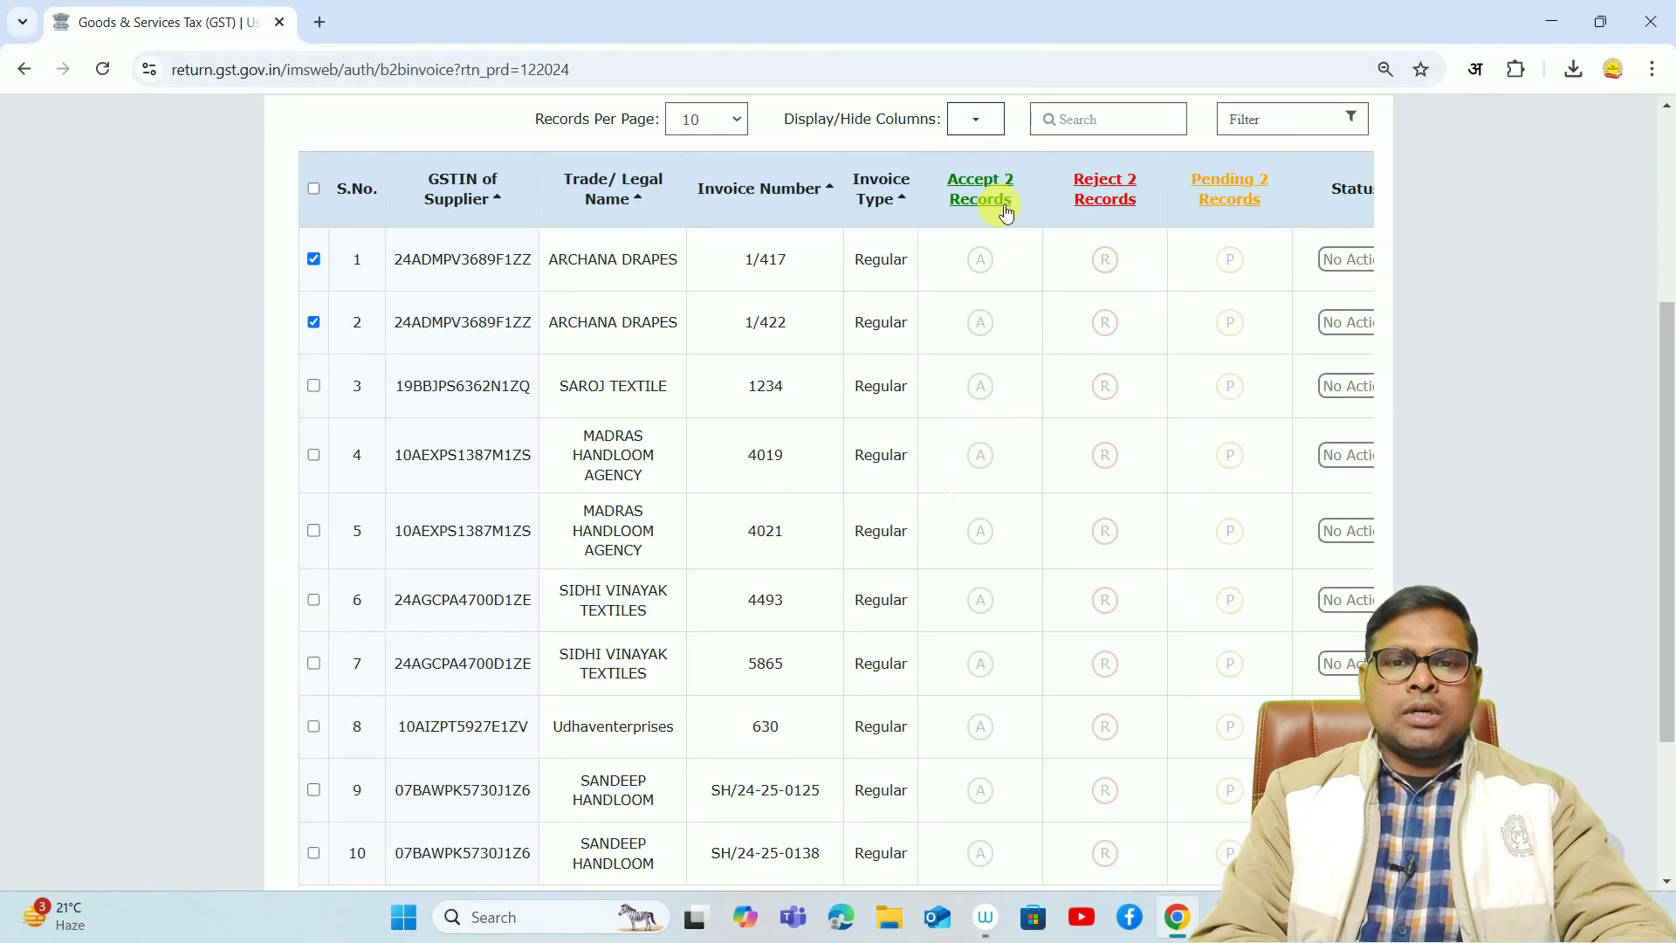
scroll(1661, 295, "up", 1)
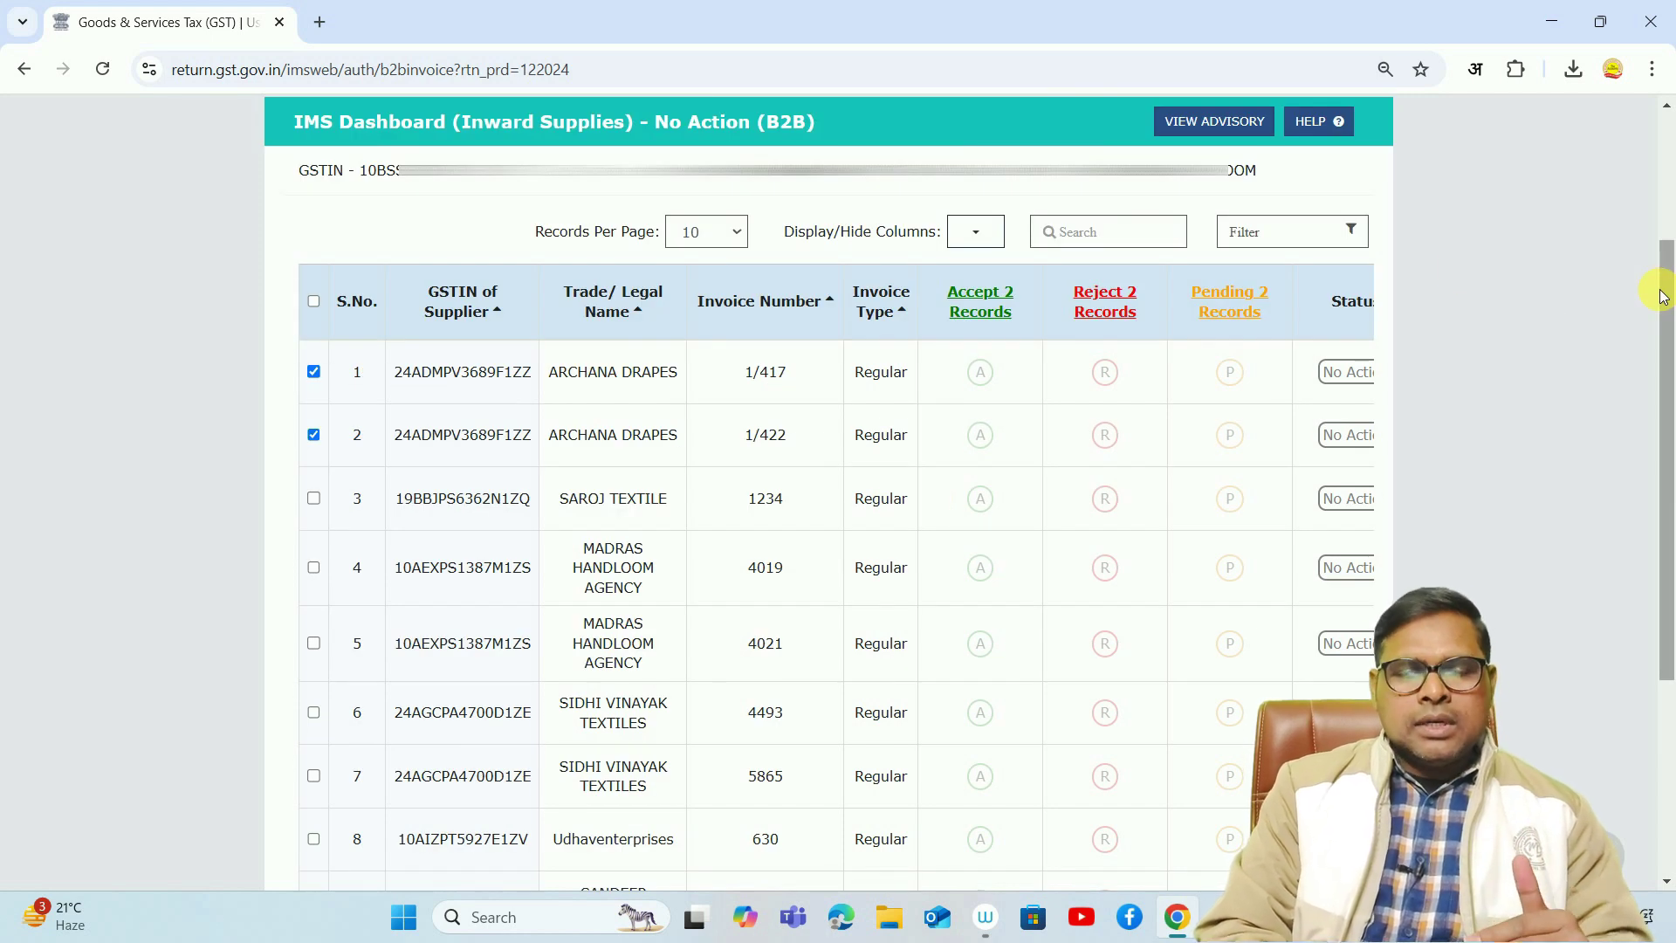
left_click(730, 237)
left_click(689, 312)
left_click(314, 302)
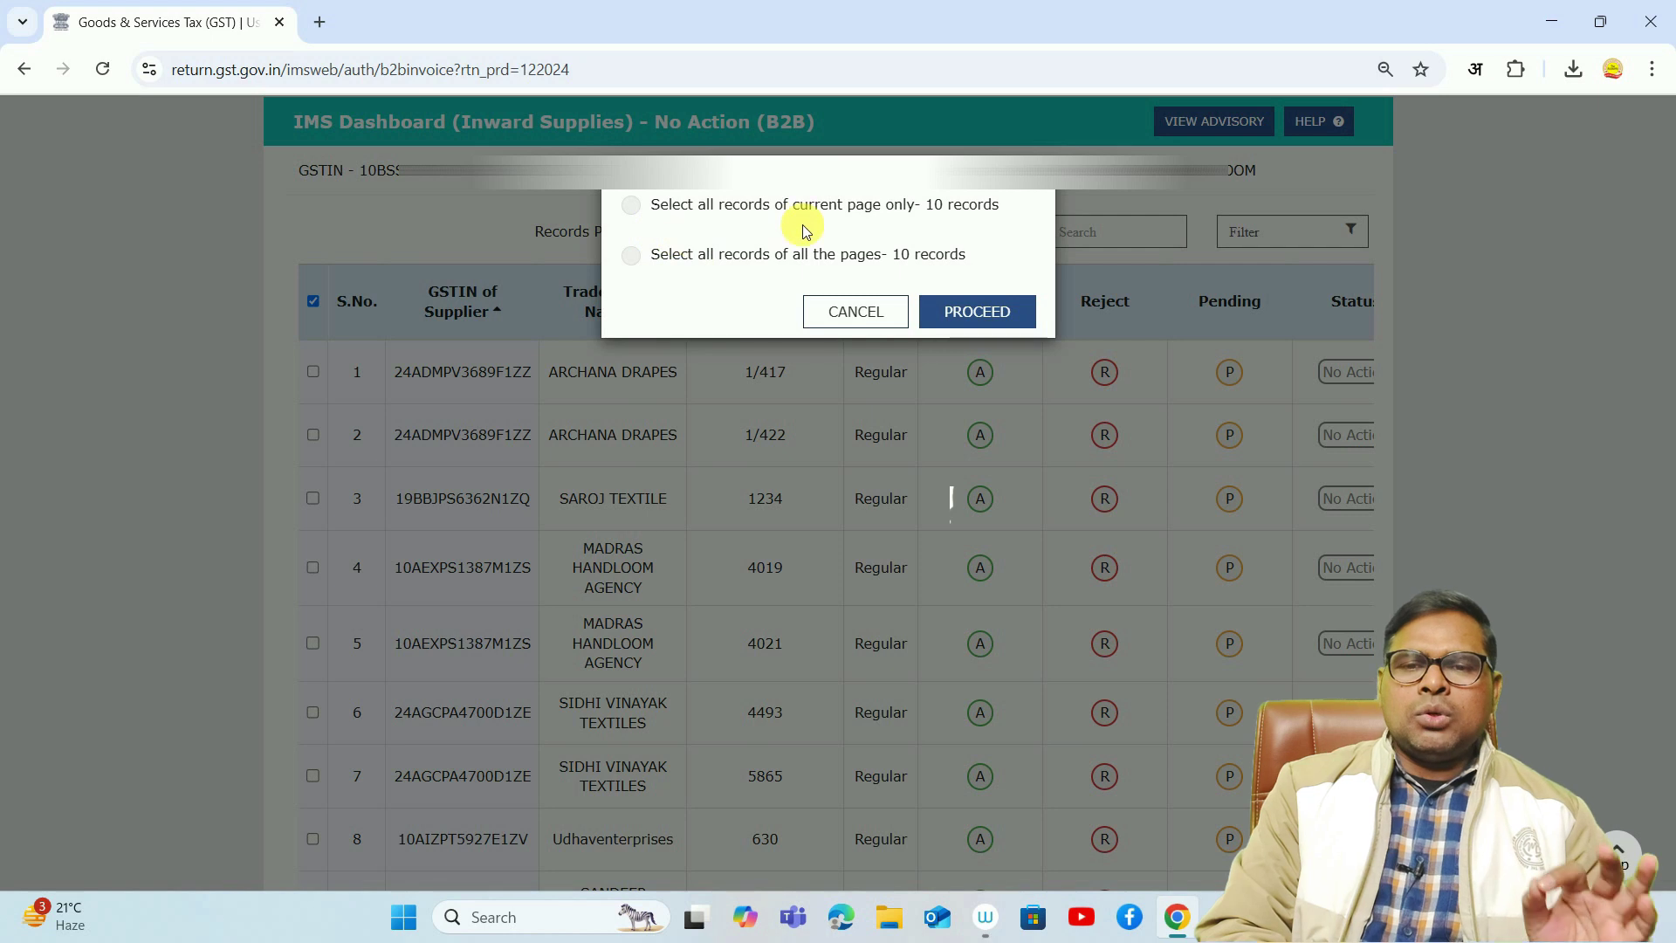
left_click(631, 257)
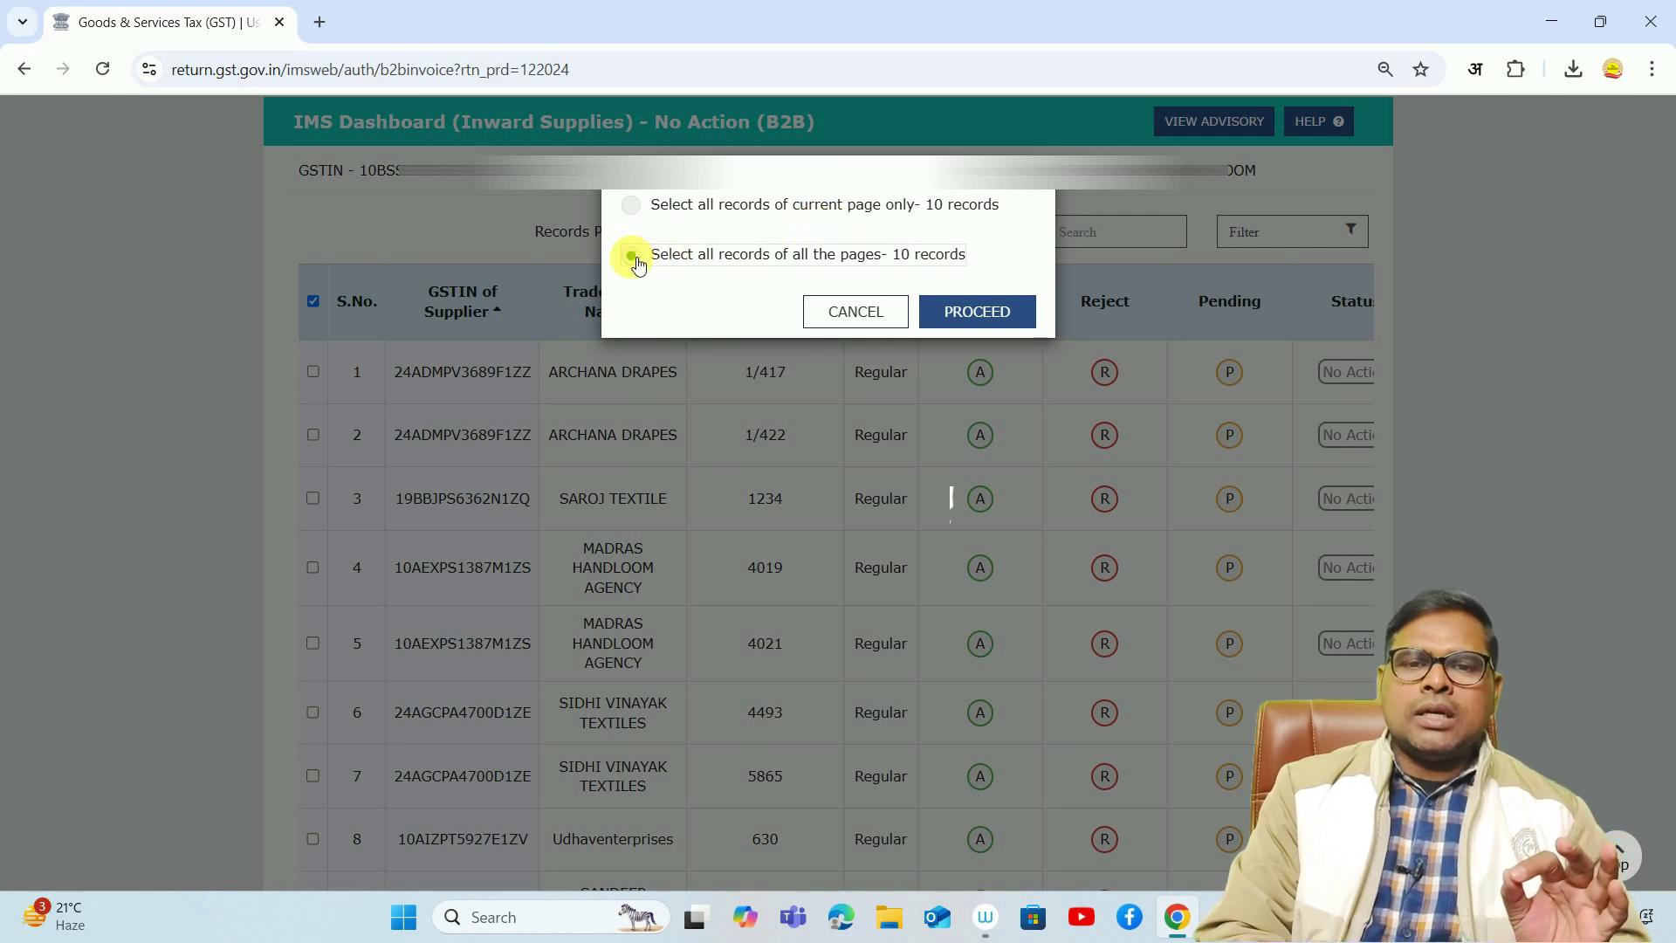
left_click(991, 323)
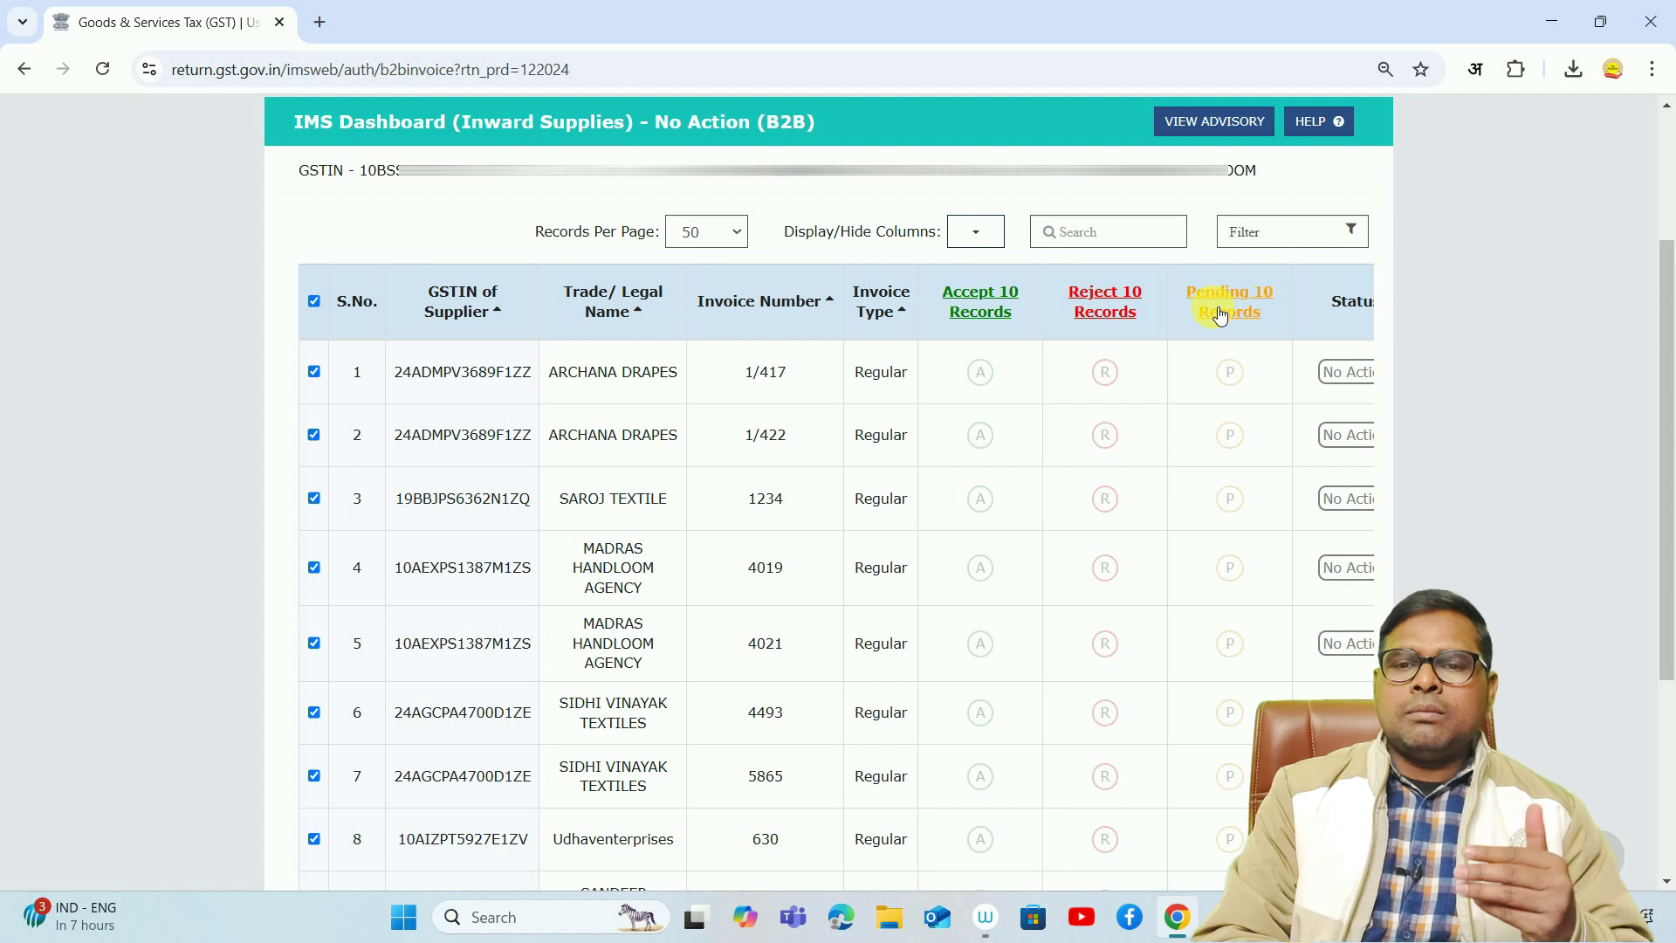
- Accept all the selected B2B invoices, save the action and return to the inward supplies summary
left_click(981, 311)
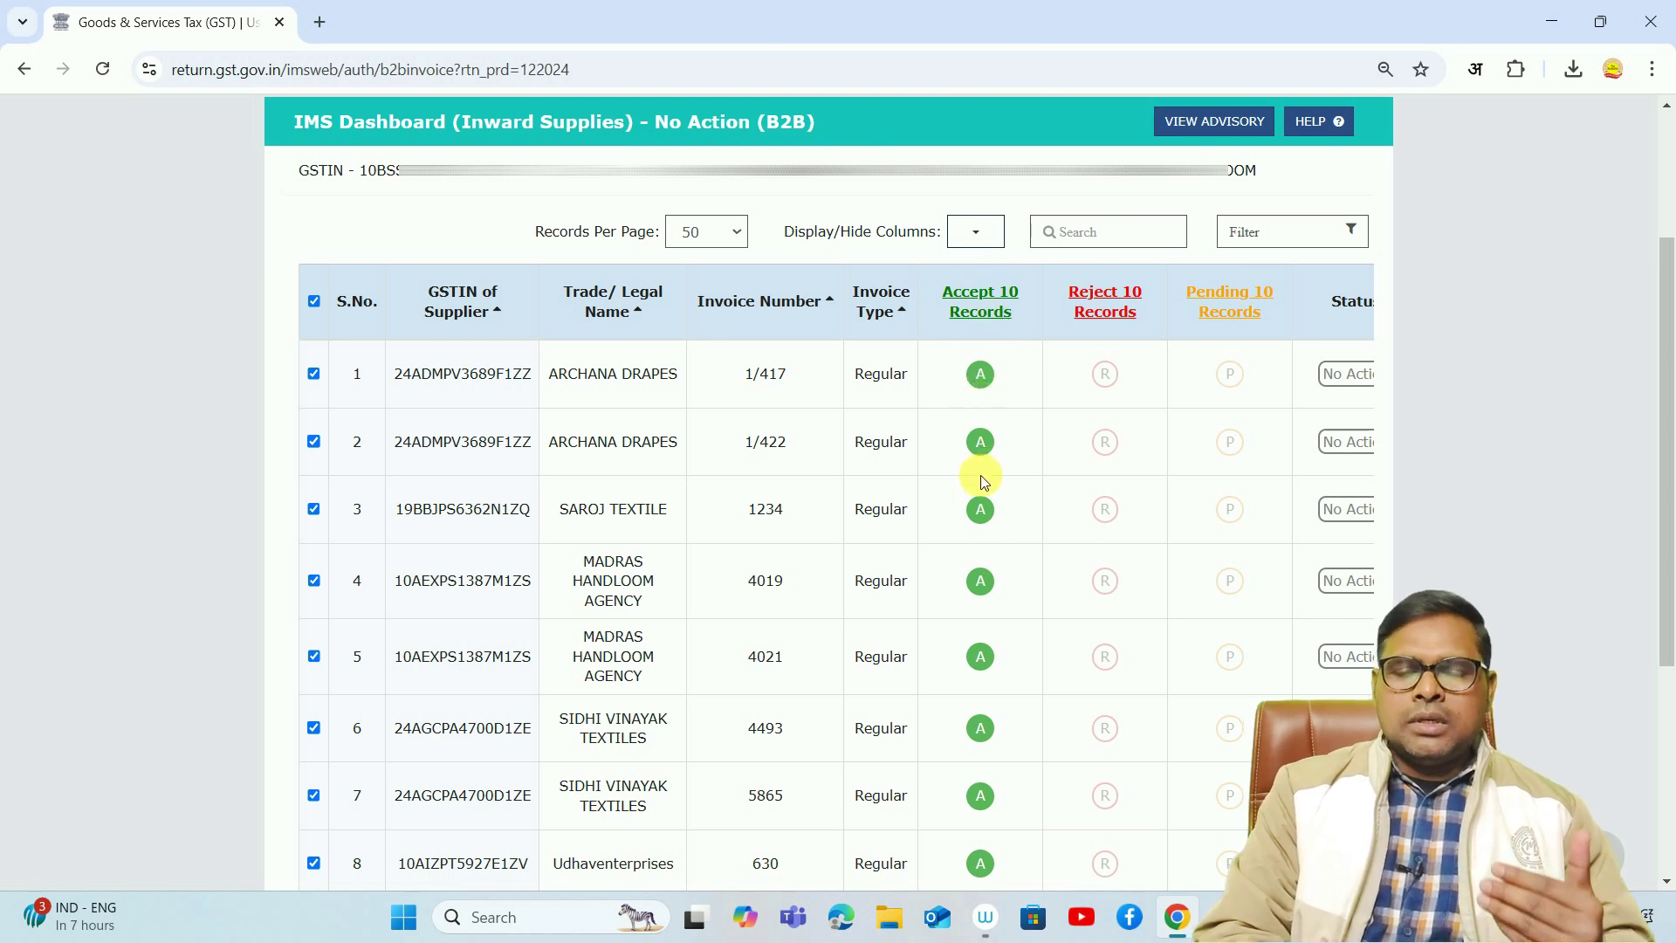
left_click_drag(1667, 362, 1669, 589)
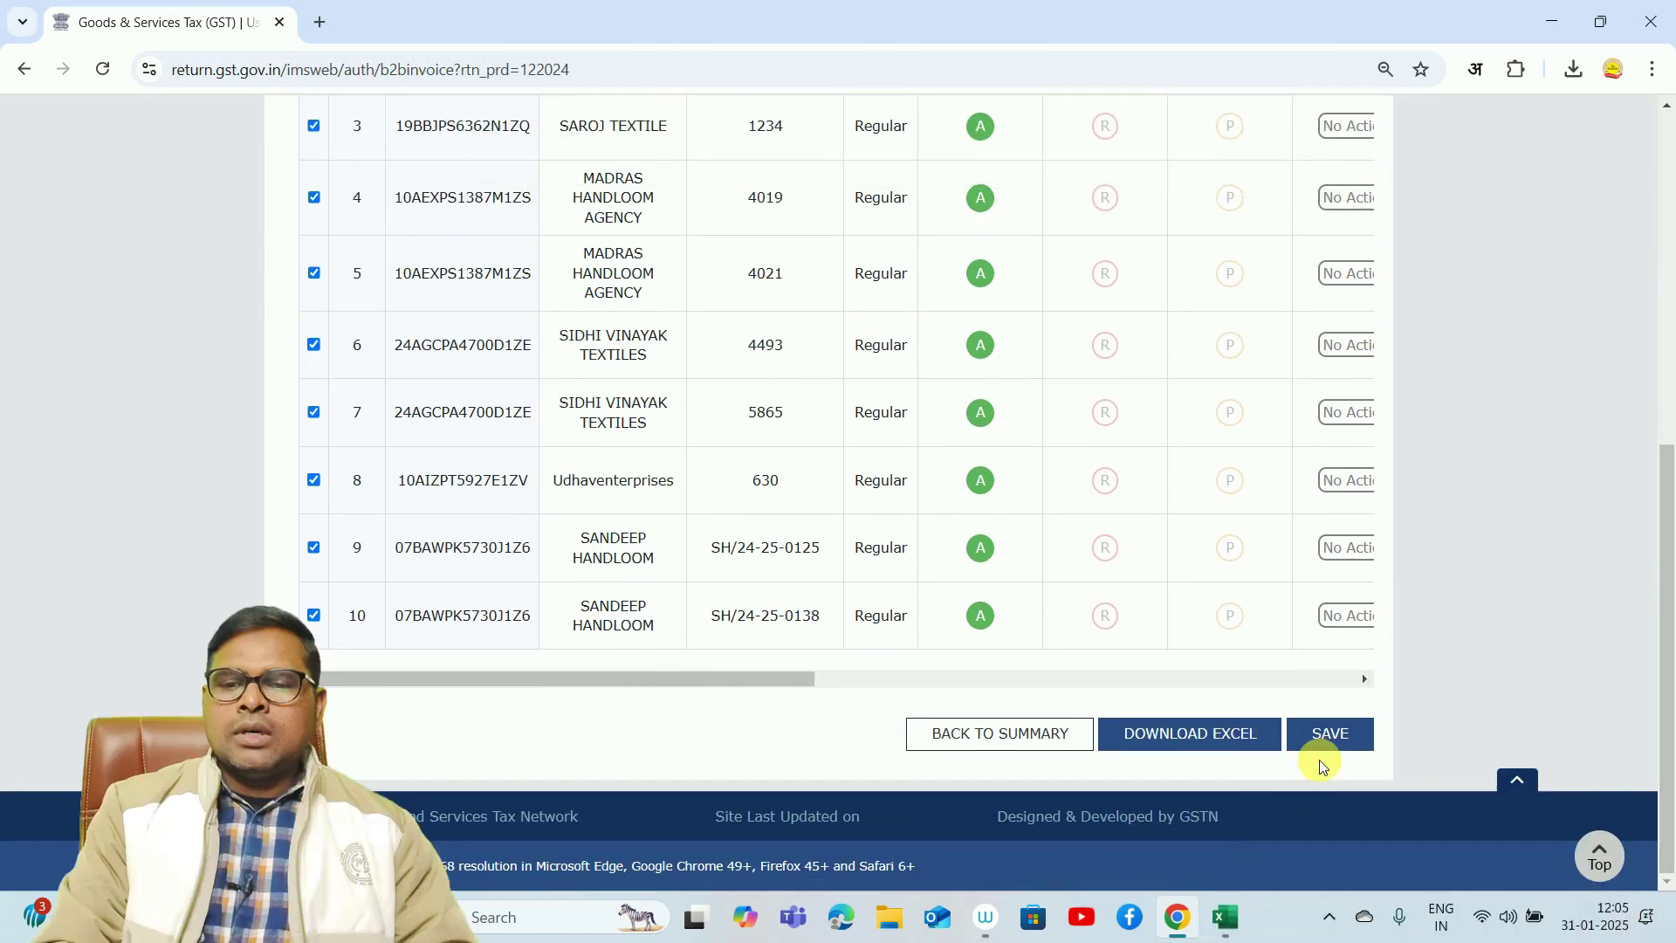
left_click(1330, 737)
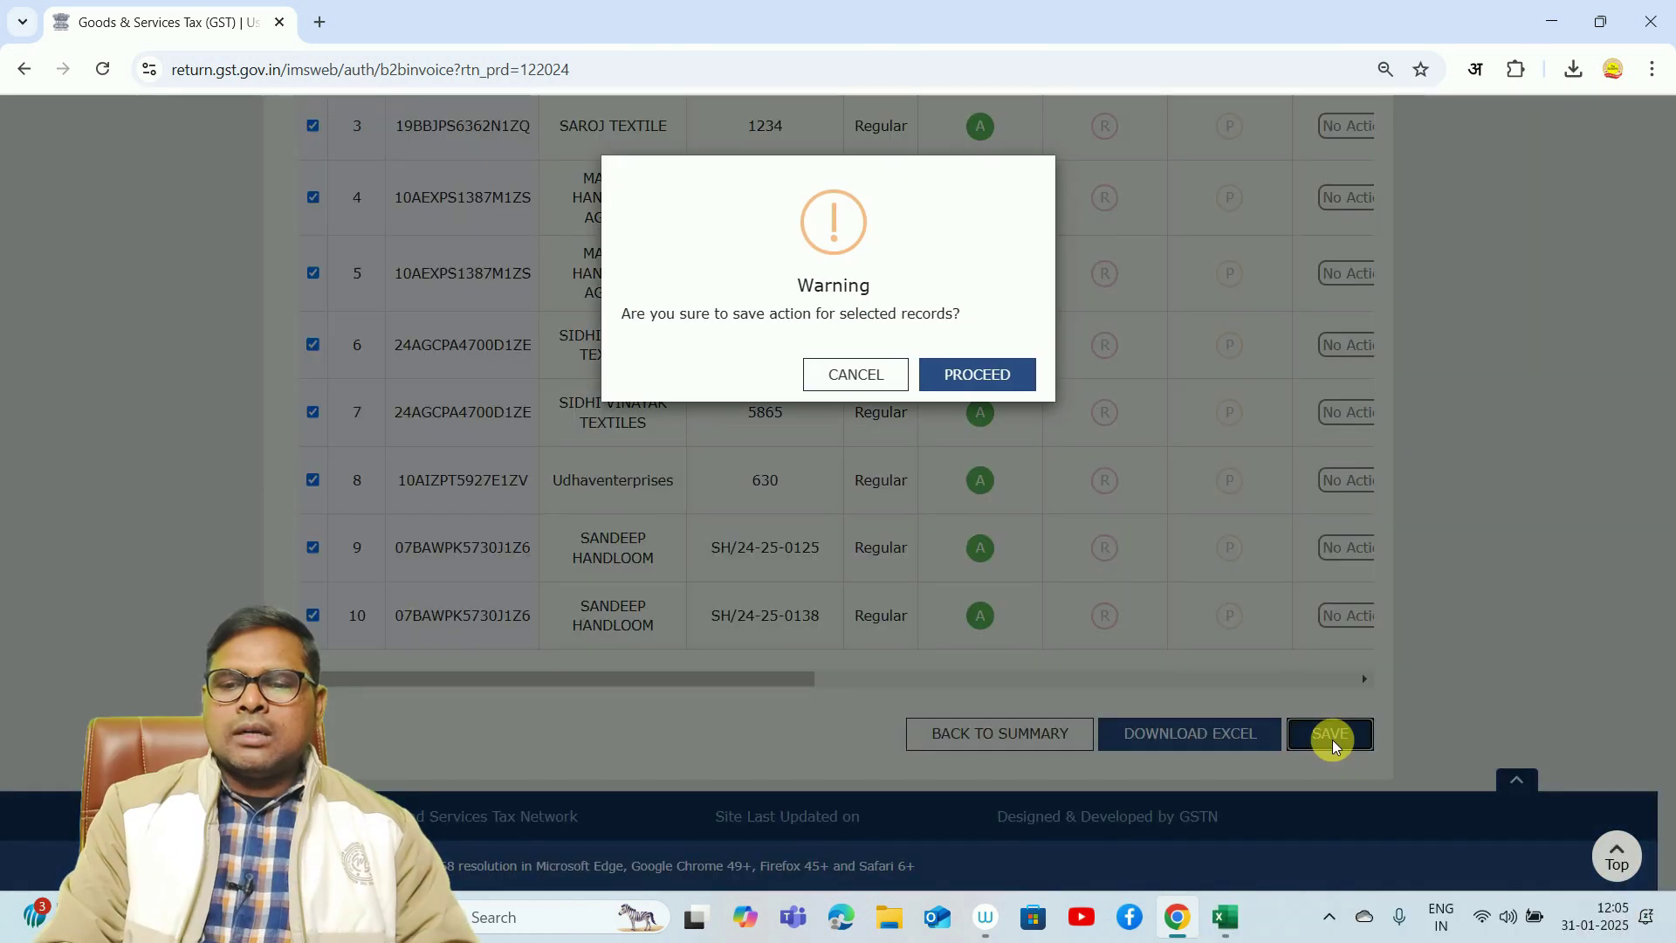
left_click(966, 377)
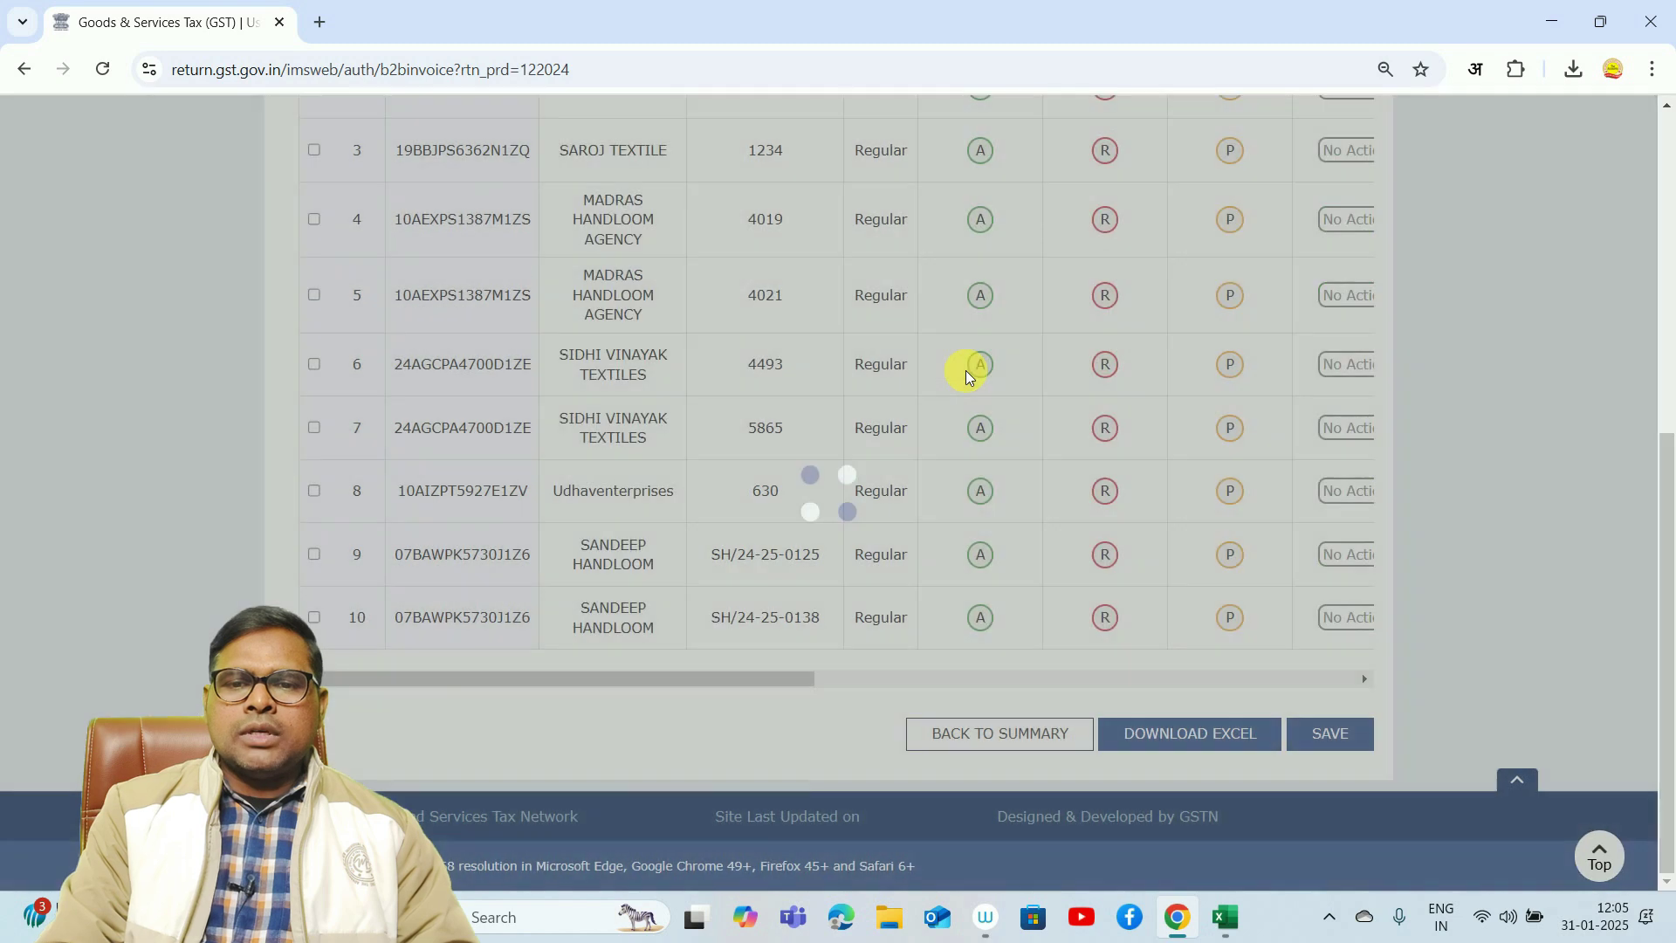
left_click(1117, 353)
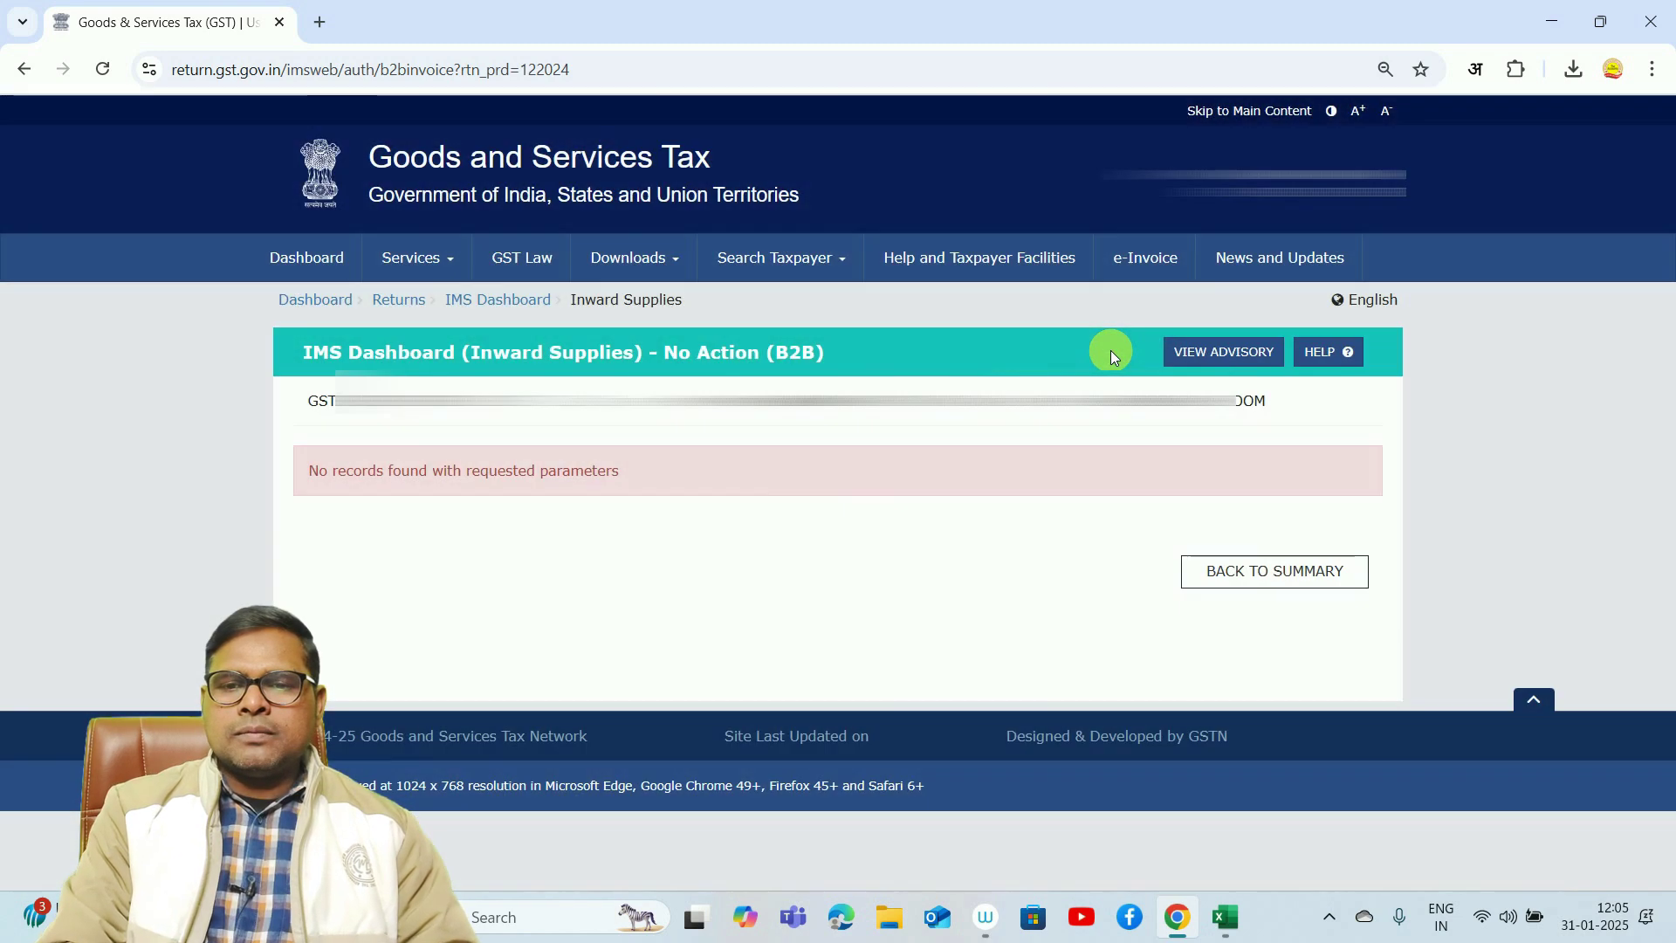
left_click(1274, 572)
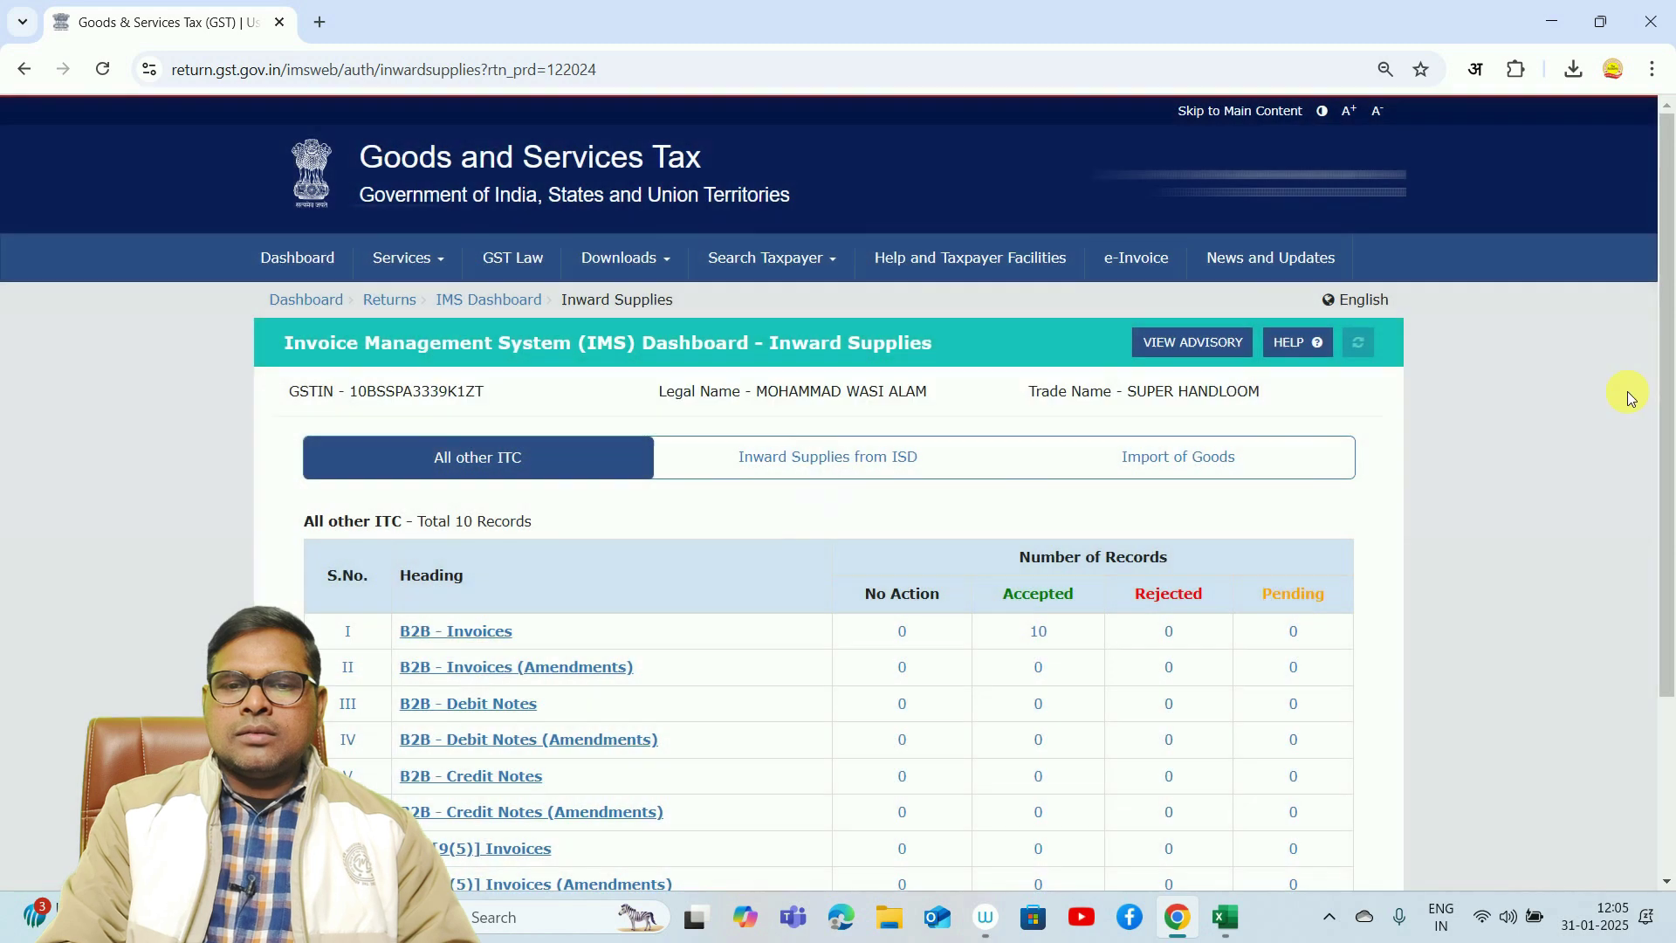
- Compute GSTR-2B for Dec 2024, agreeing to the deemed acceptance condition, and refresh its status
scroll(1623, 393, "down", 2)
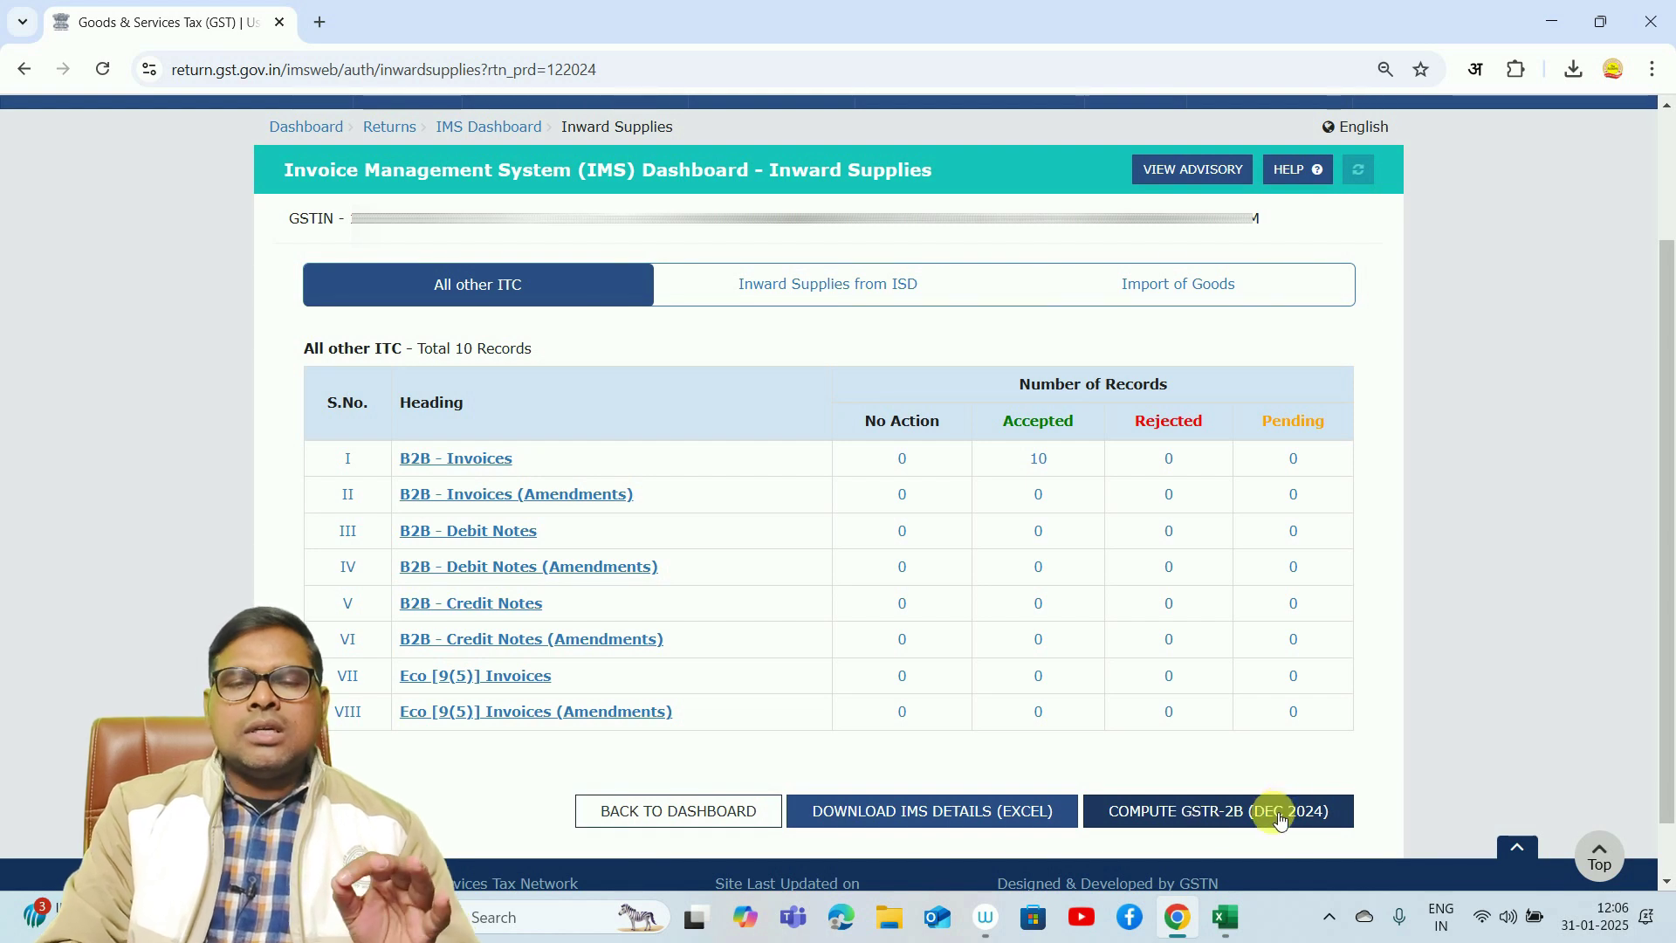
left_click(1231, 819)
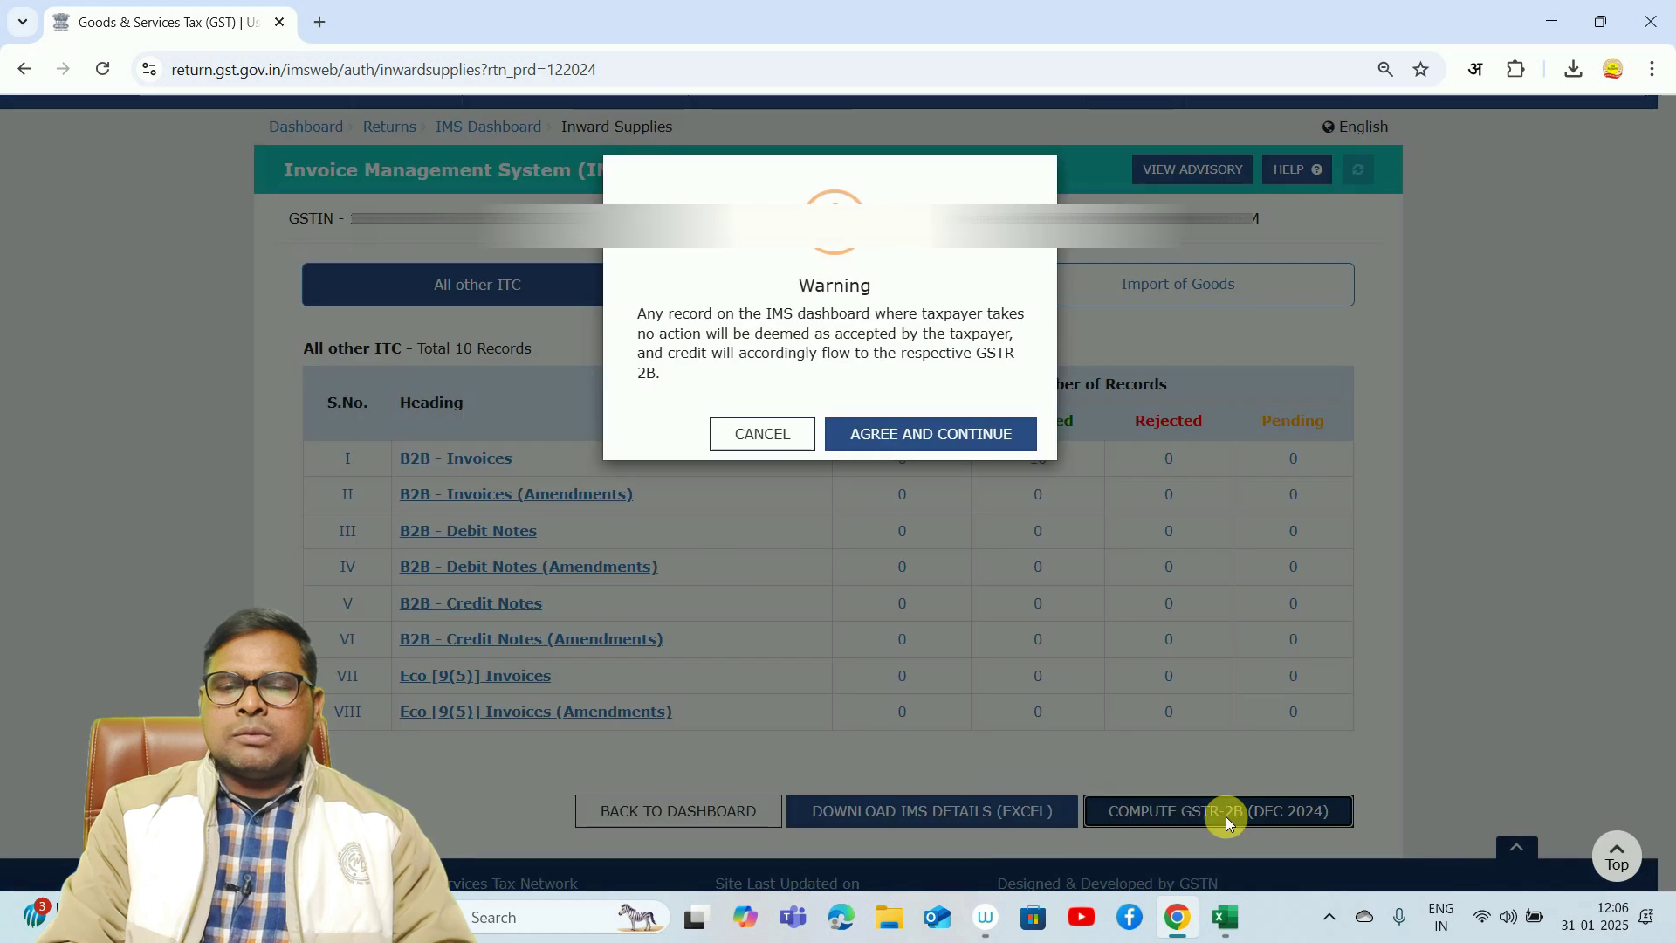
left_click(913, 437)
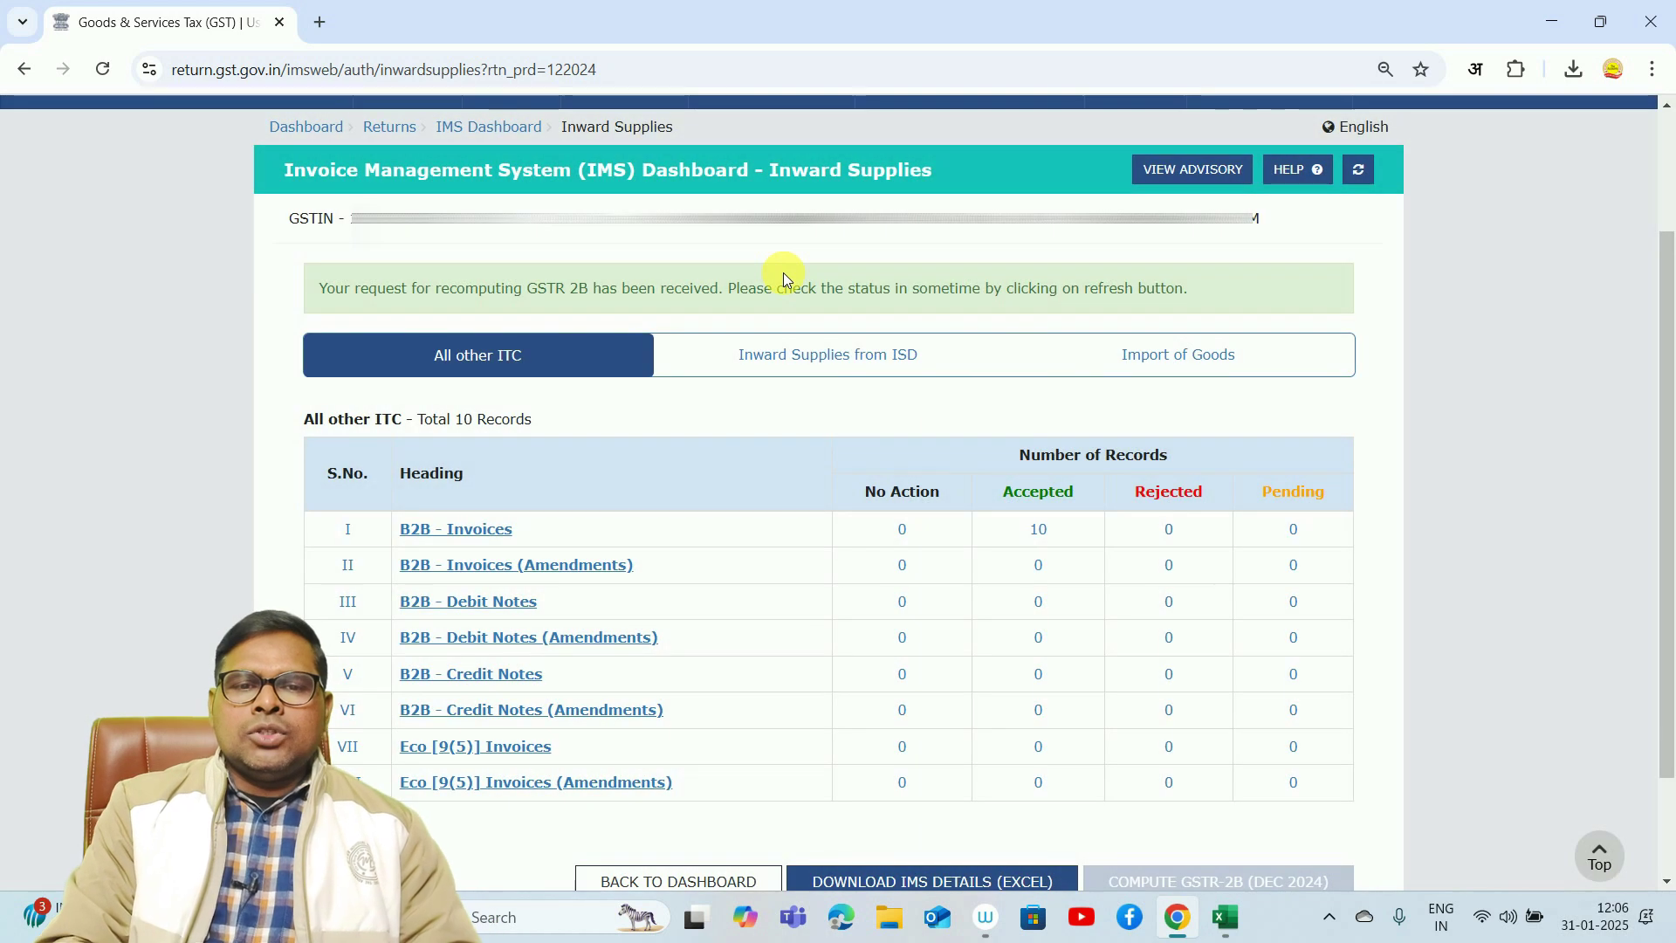
left_click(1359, 174)
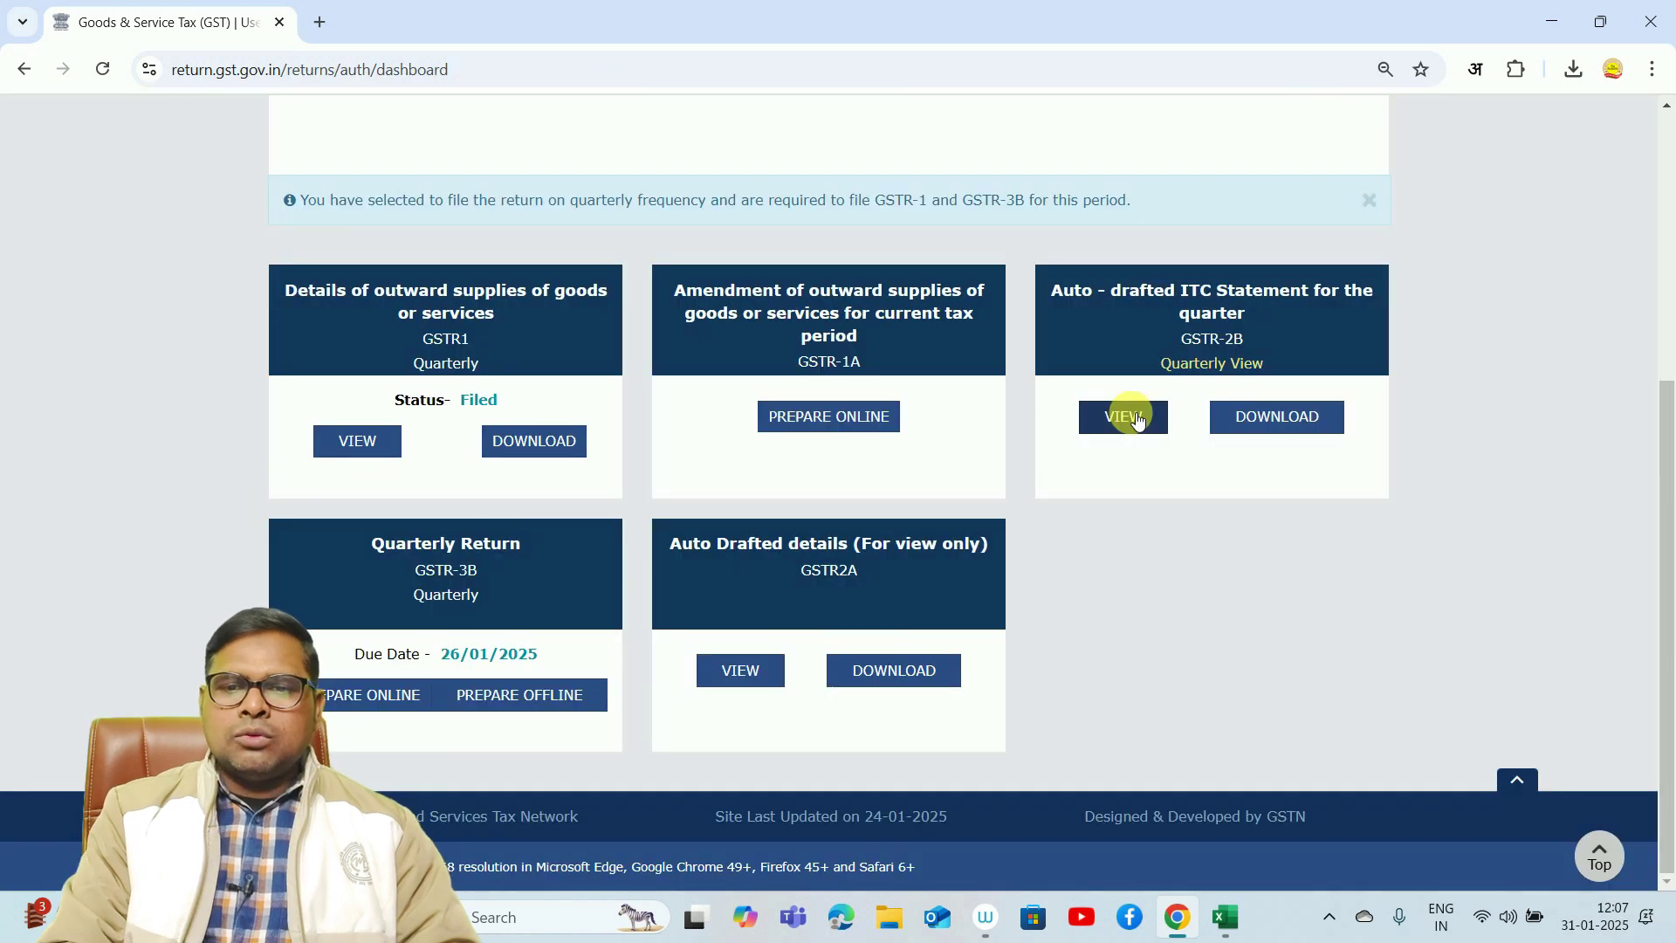
- View the quarterly GSTR-2B summary, open GSTR-3B from it and dismiss the system generated summary
left_click(1134, 417)
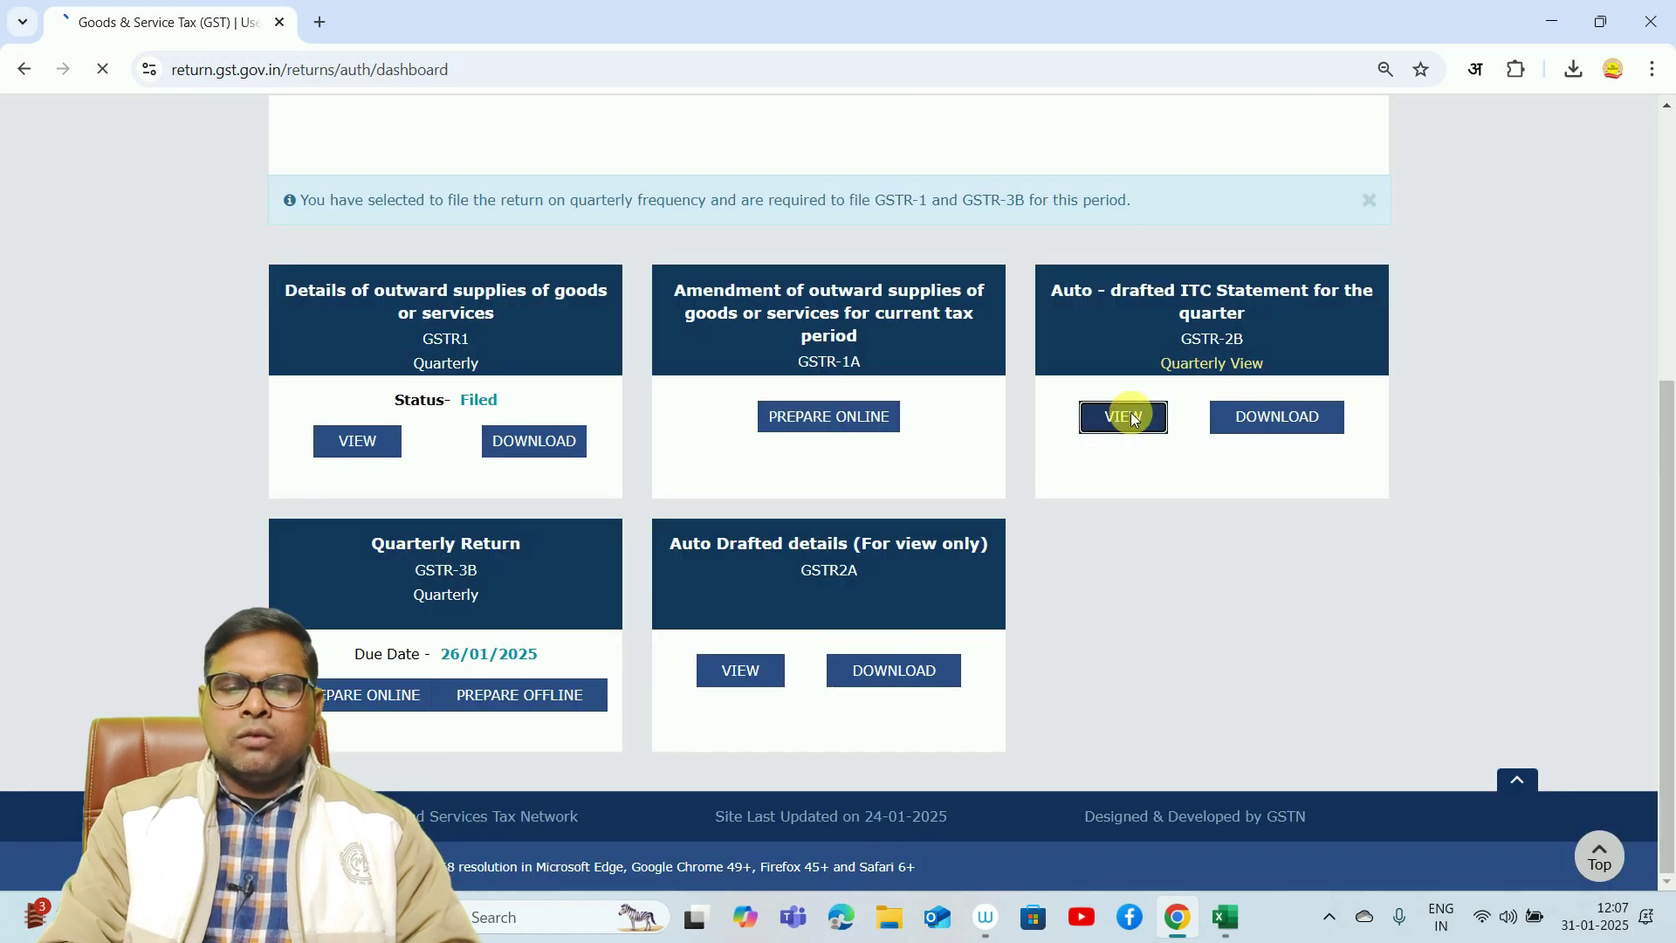
scroll(1097, 297, "down", 5)
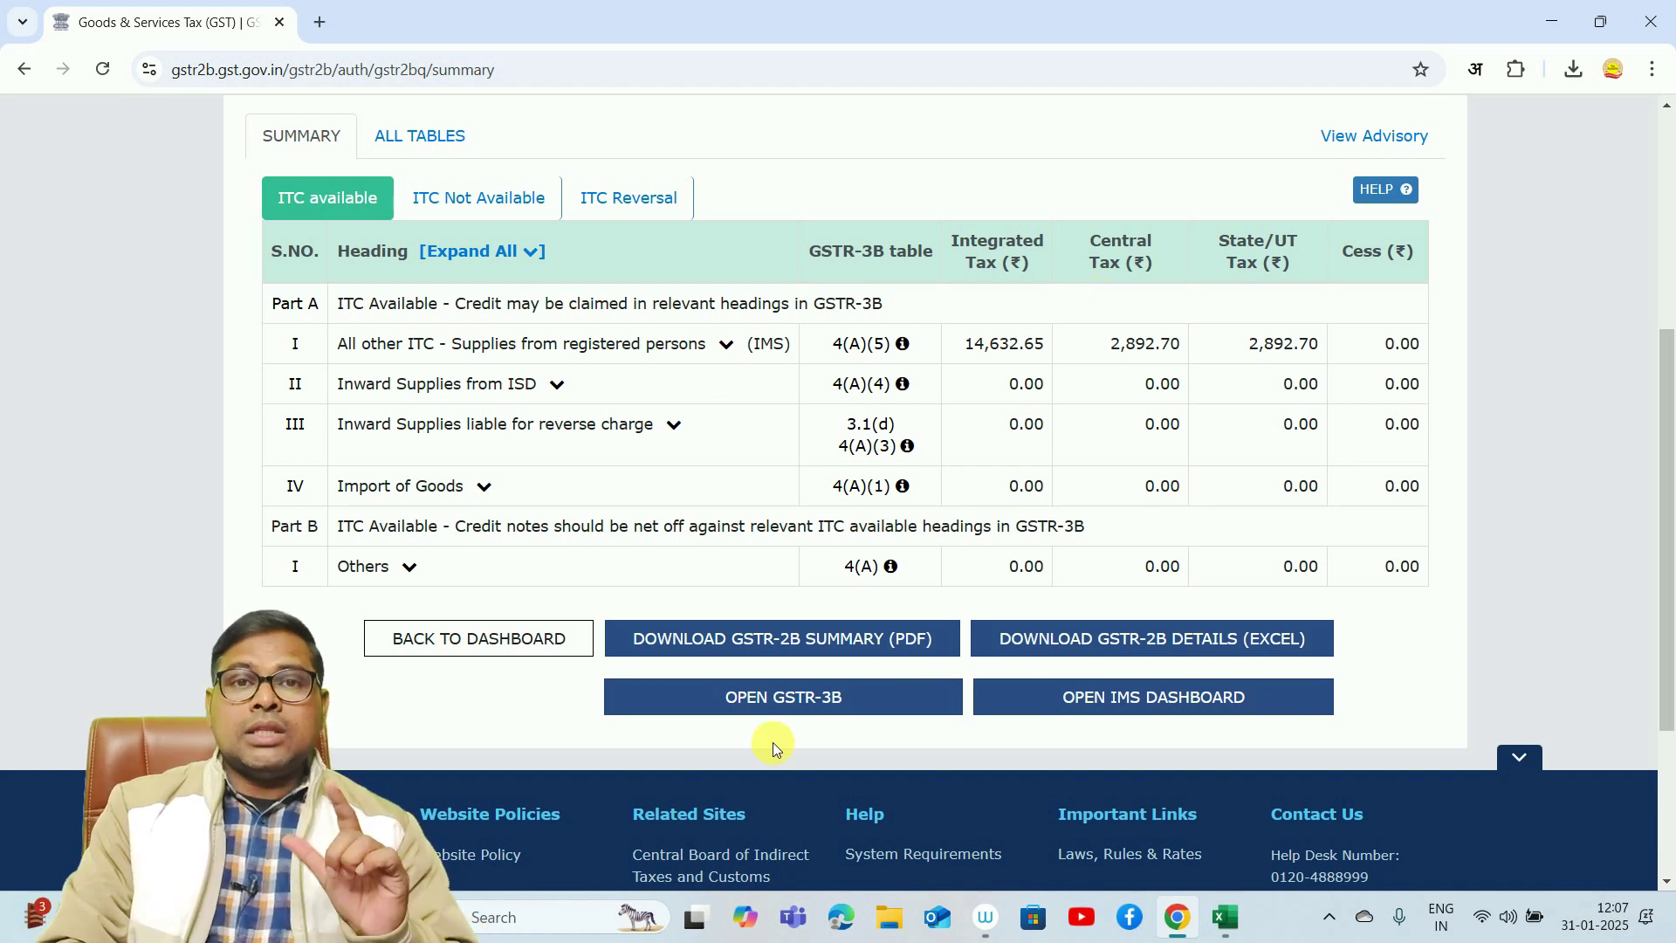
left_click(810, 711)
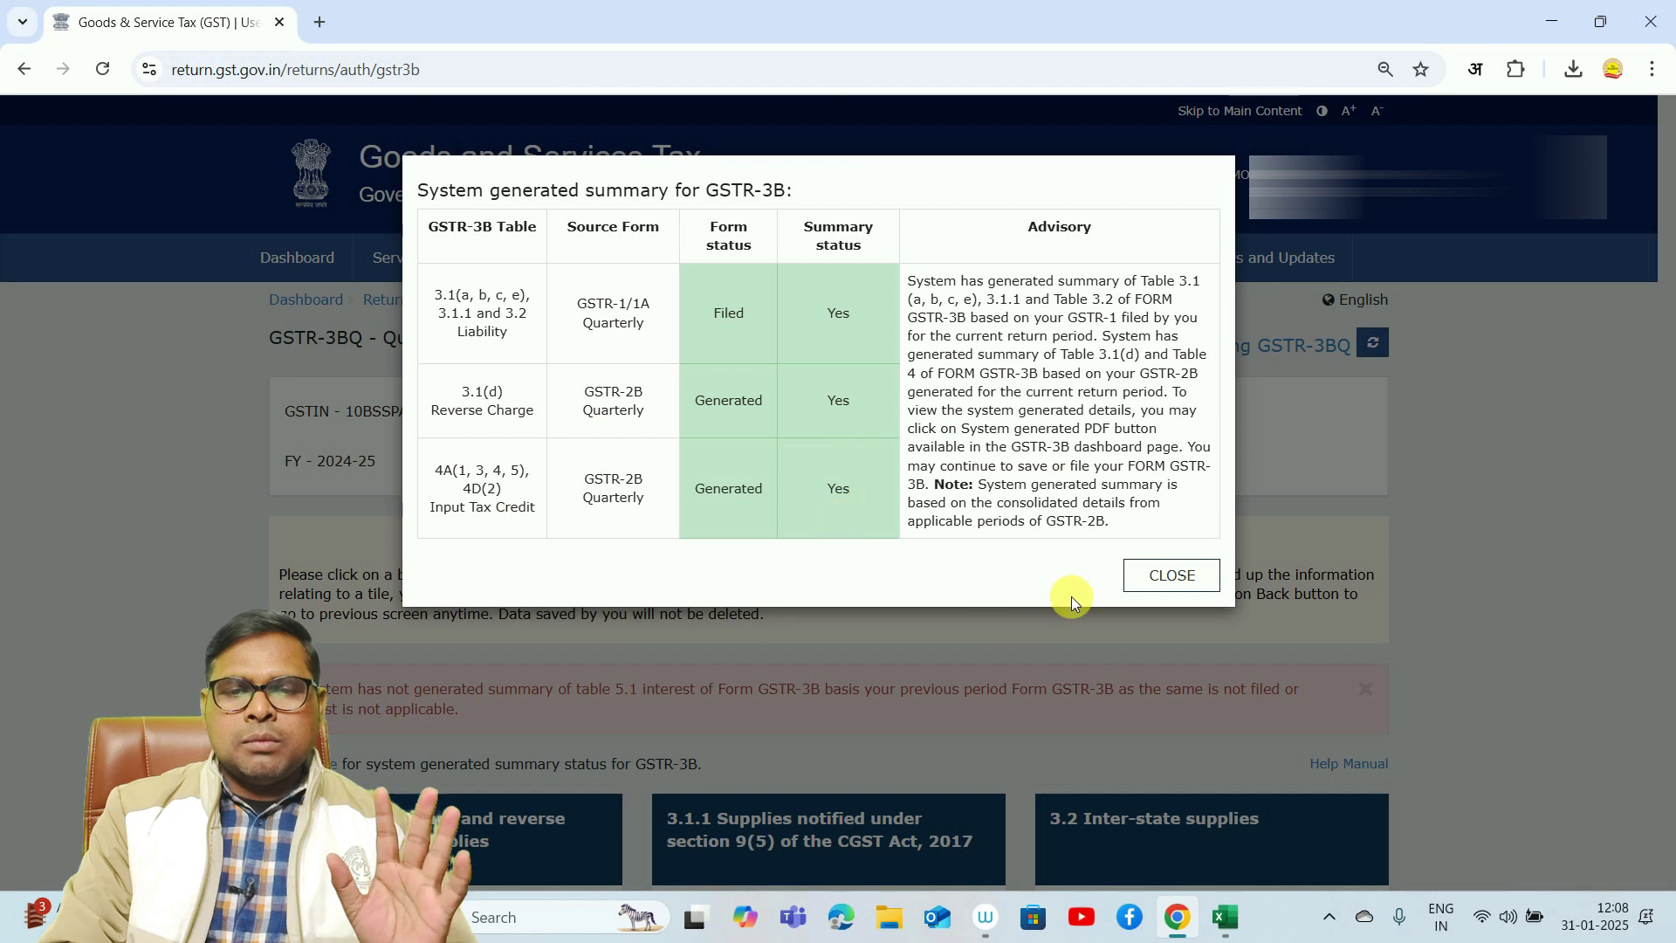
left_click(1170, 590)
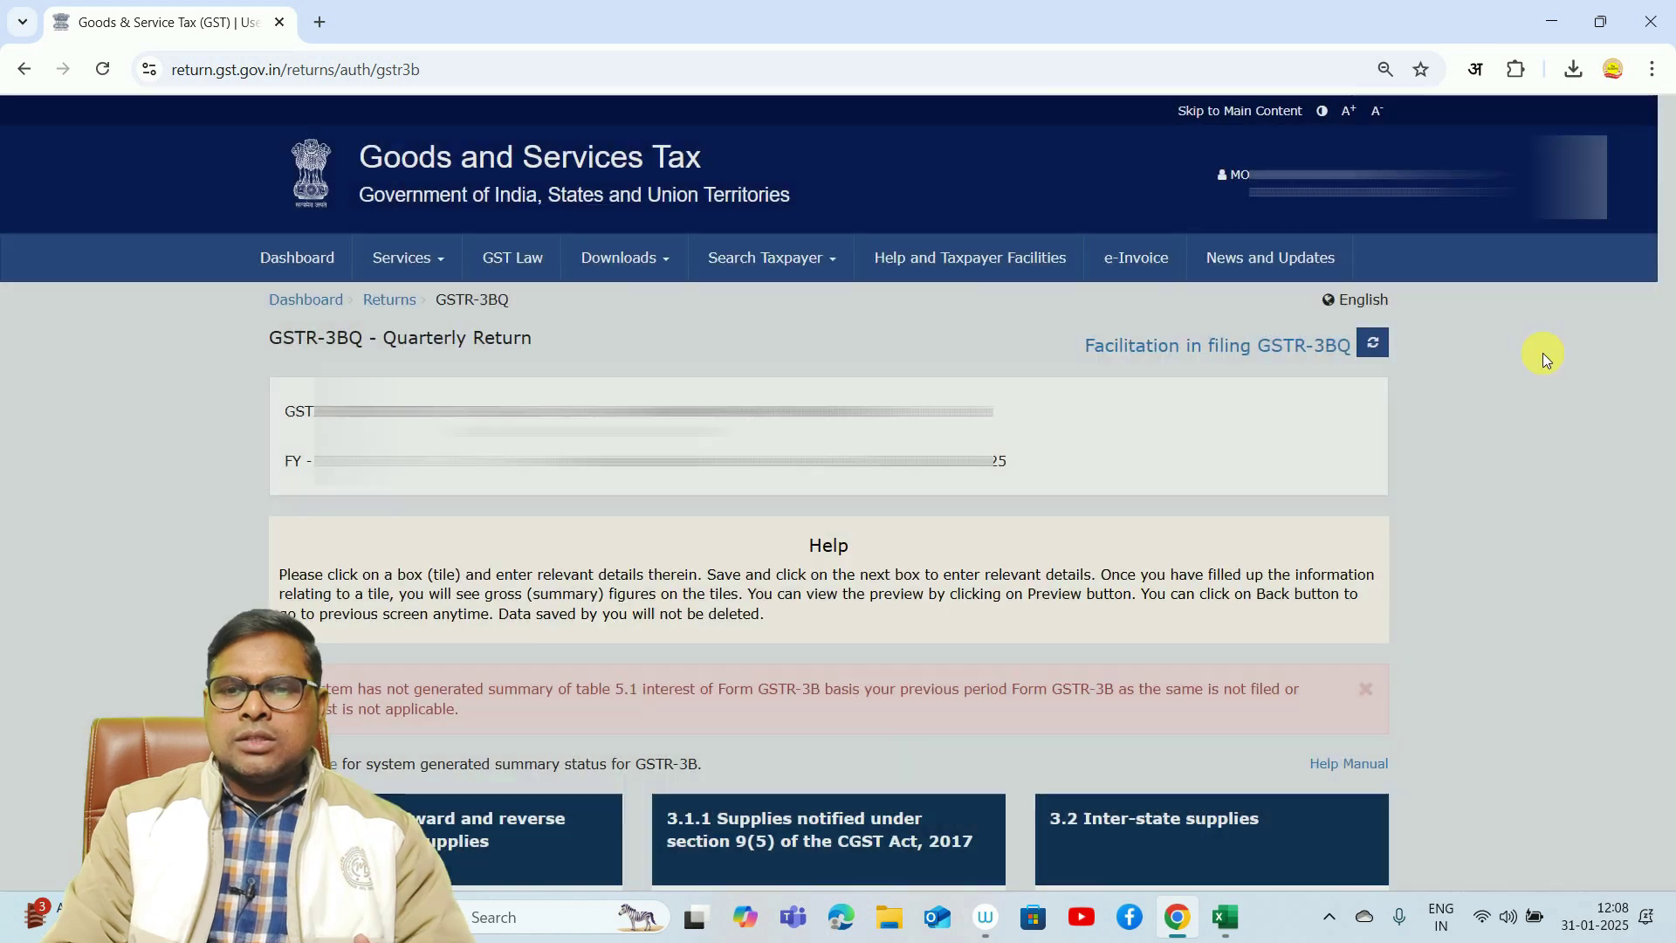
- Open table 4 Eligible ITC of GSTR-3B, review the auto-drafted amounts down to Other Details and confirm them
scroll(434, 350, "down", 6)
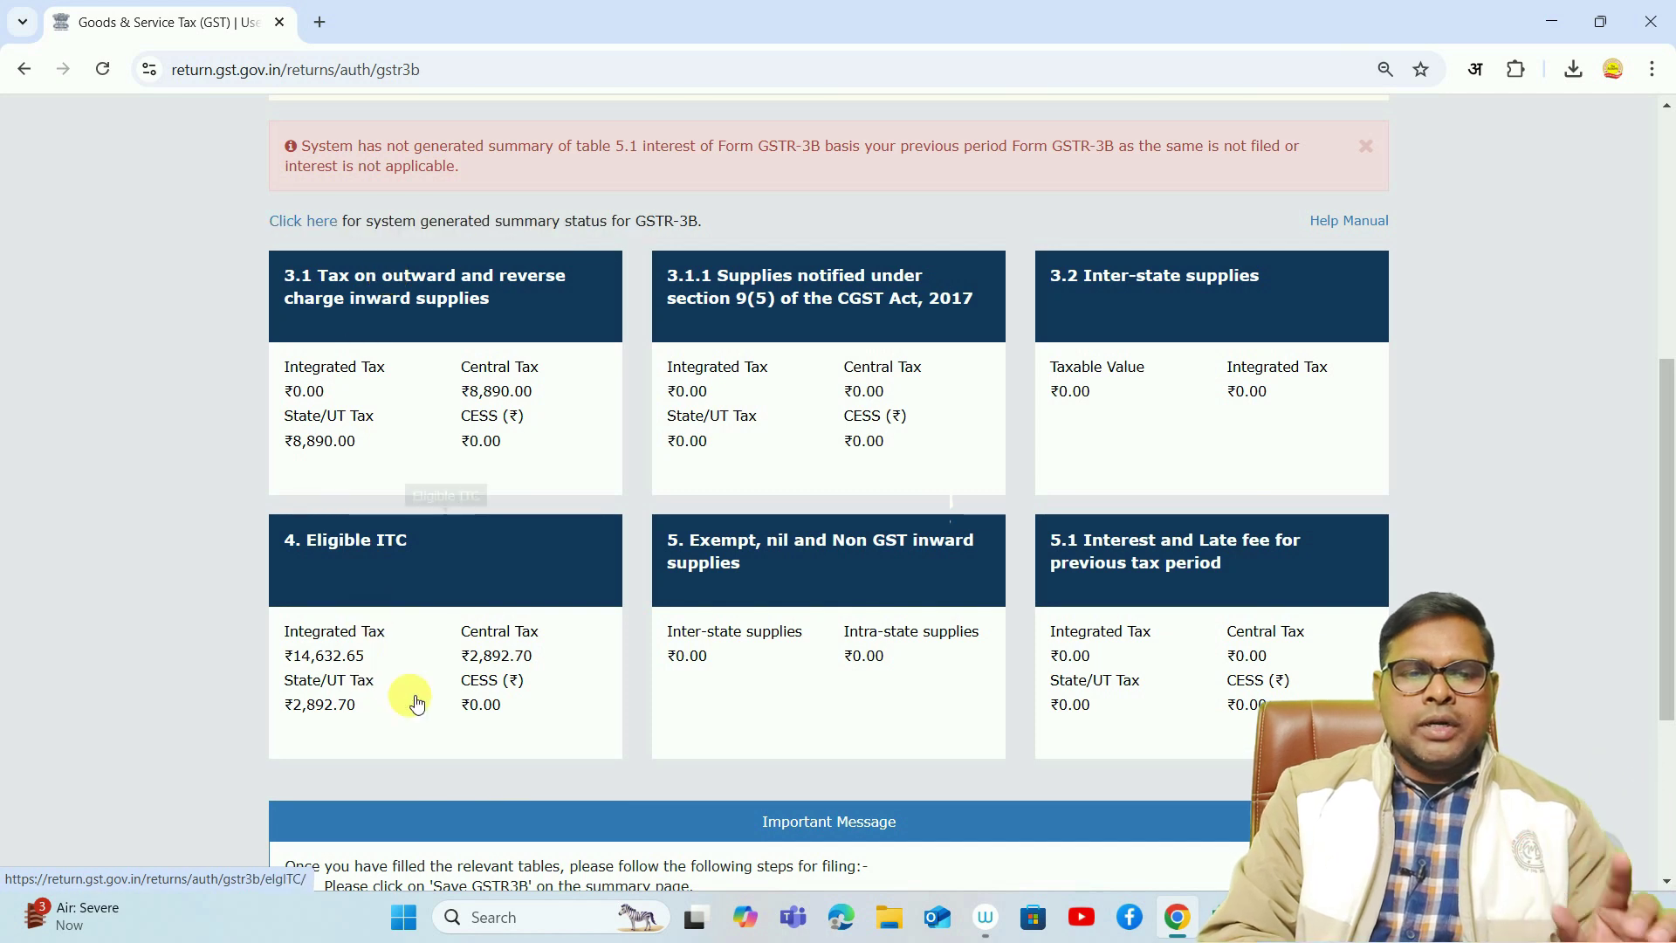
left_click(430, 653)
scroll(1666, 446, "down", 2)
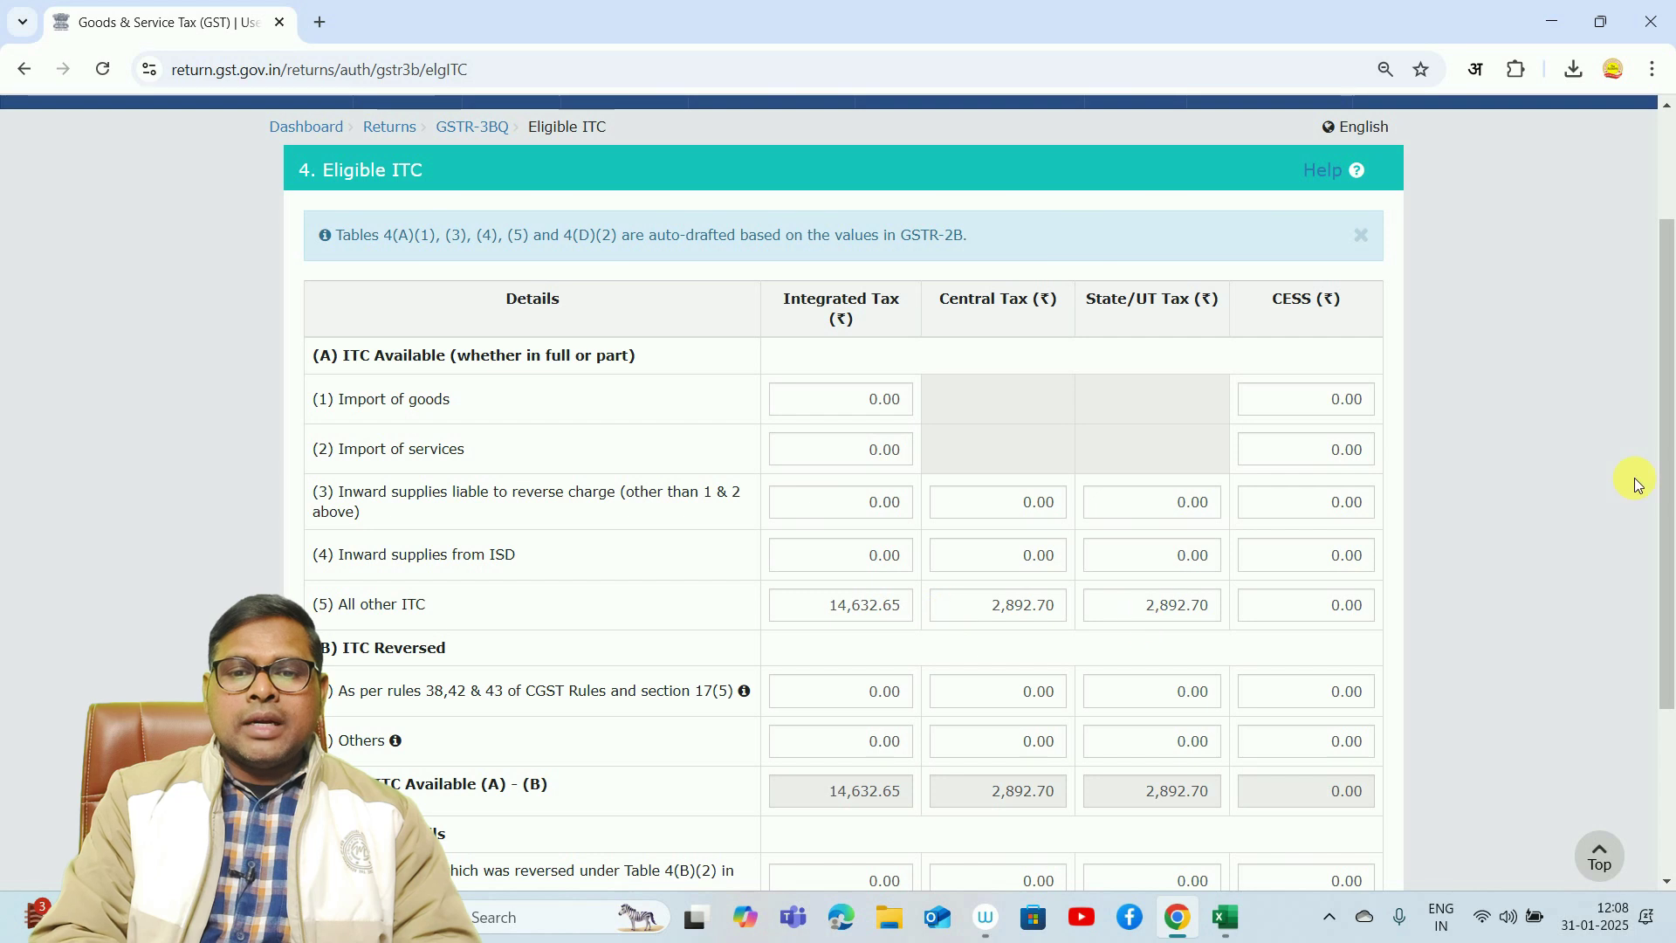
left_click_drag(1667, 457, 1667, 624)
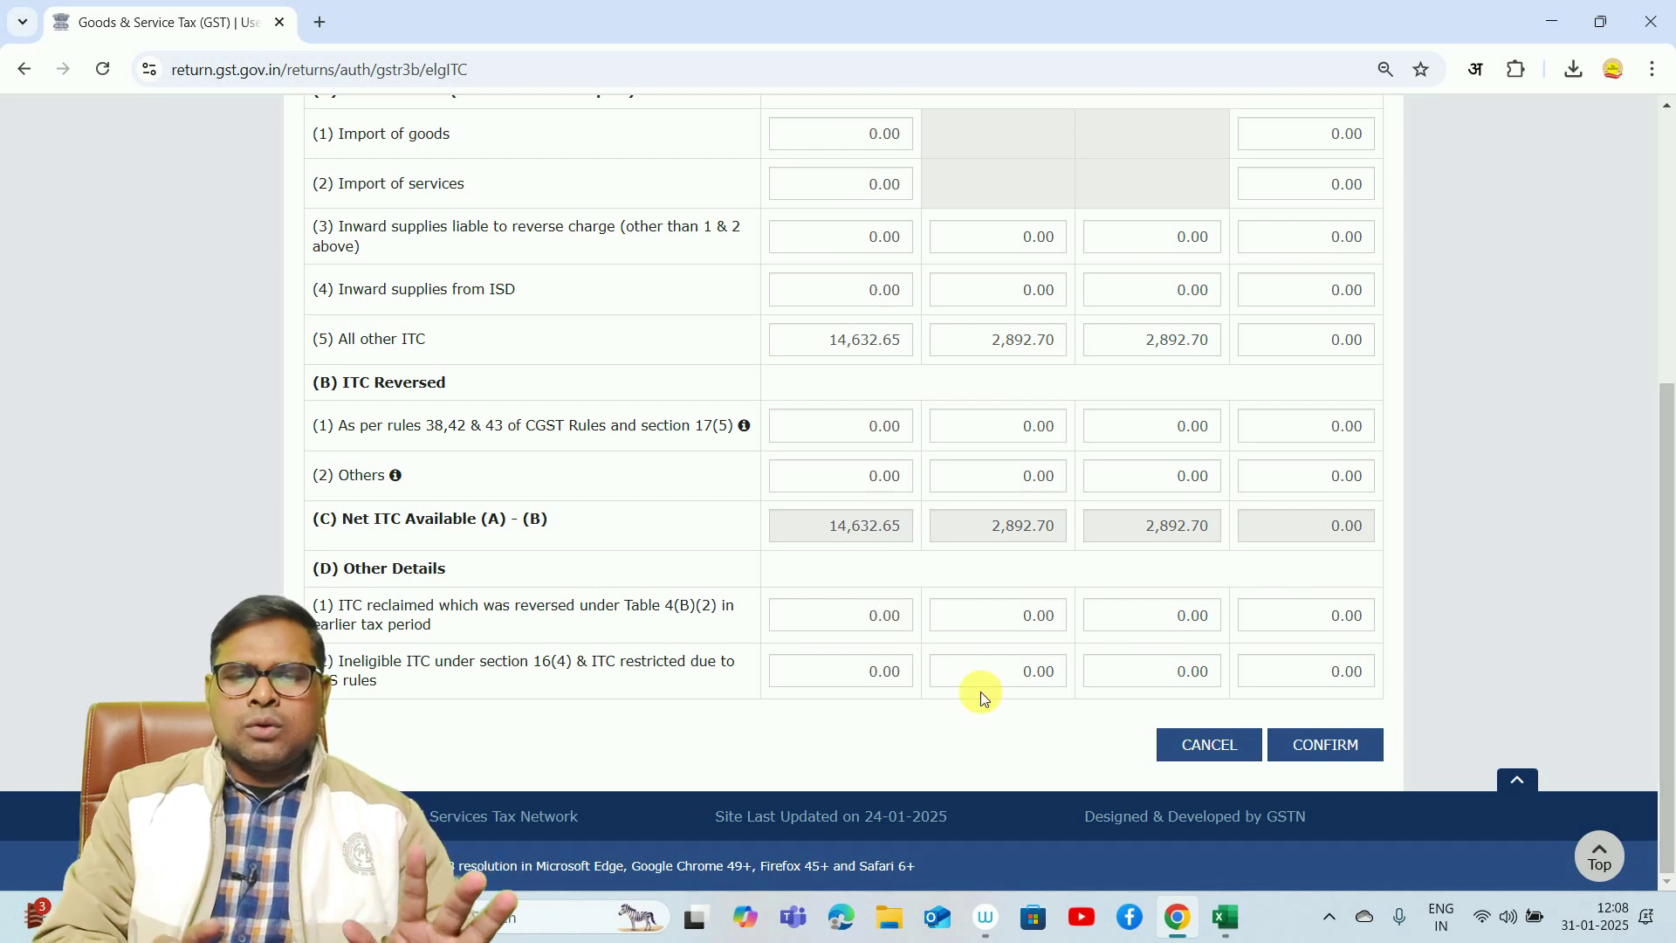
left_click(1330, 762)
- Save the GSTR-3B summary and proceed to the payment of tax
scroll(830, 754, "down", 10)
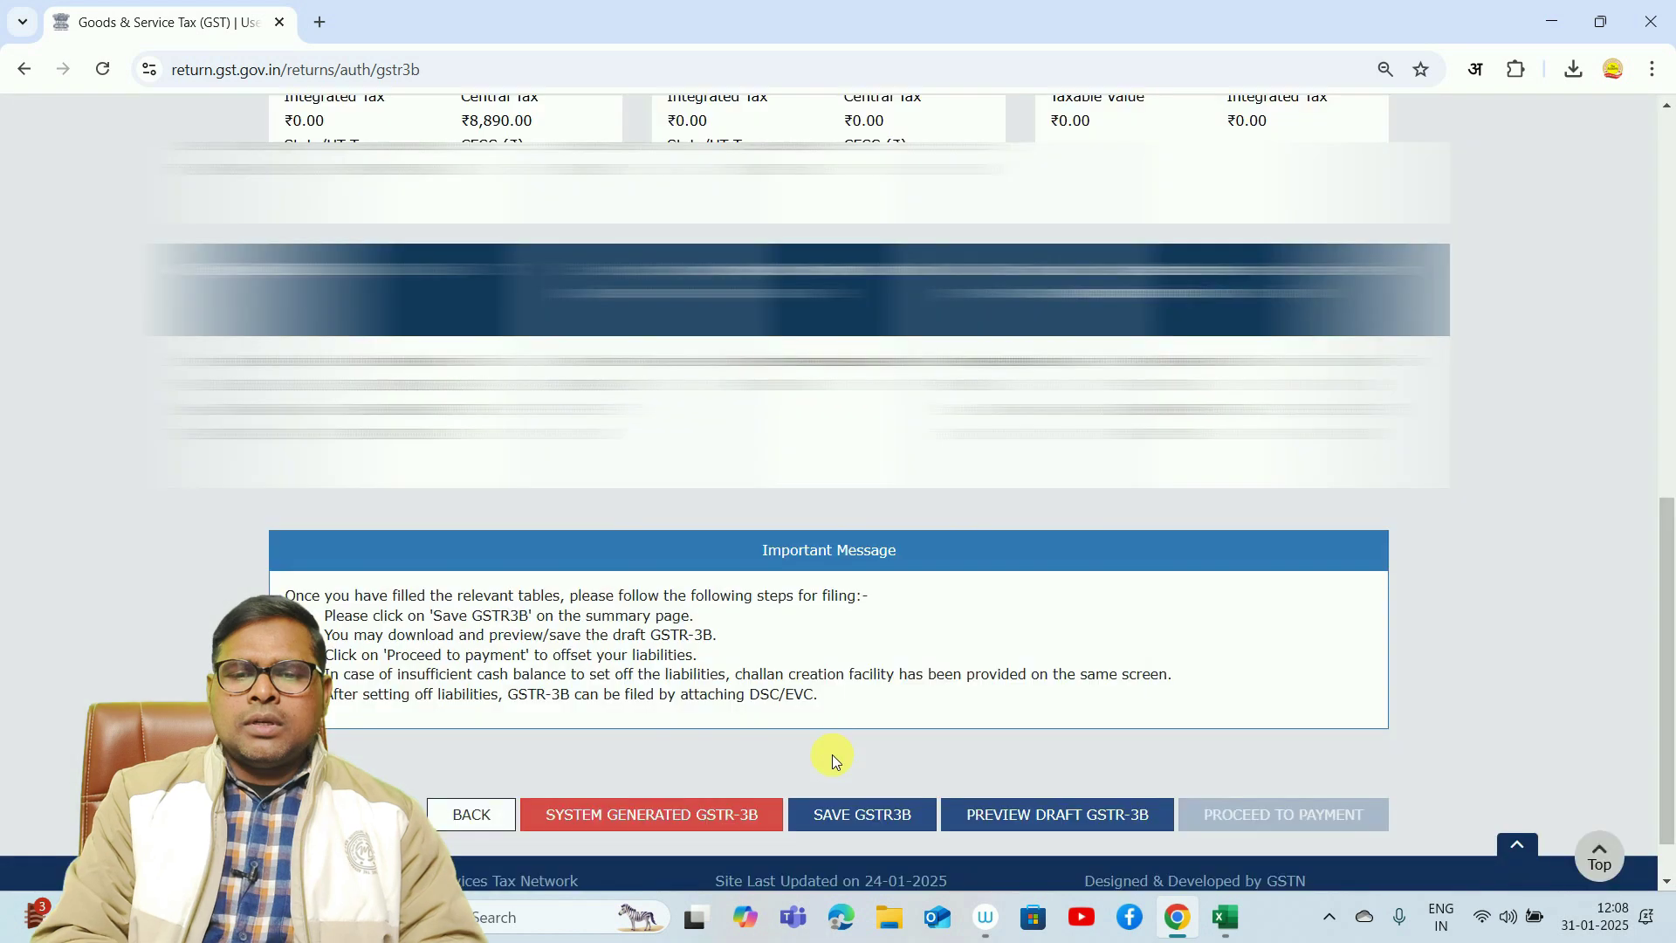
left_click(862, 815)
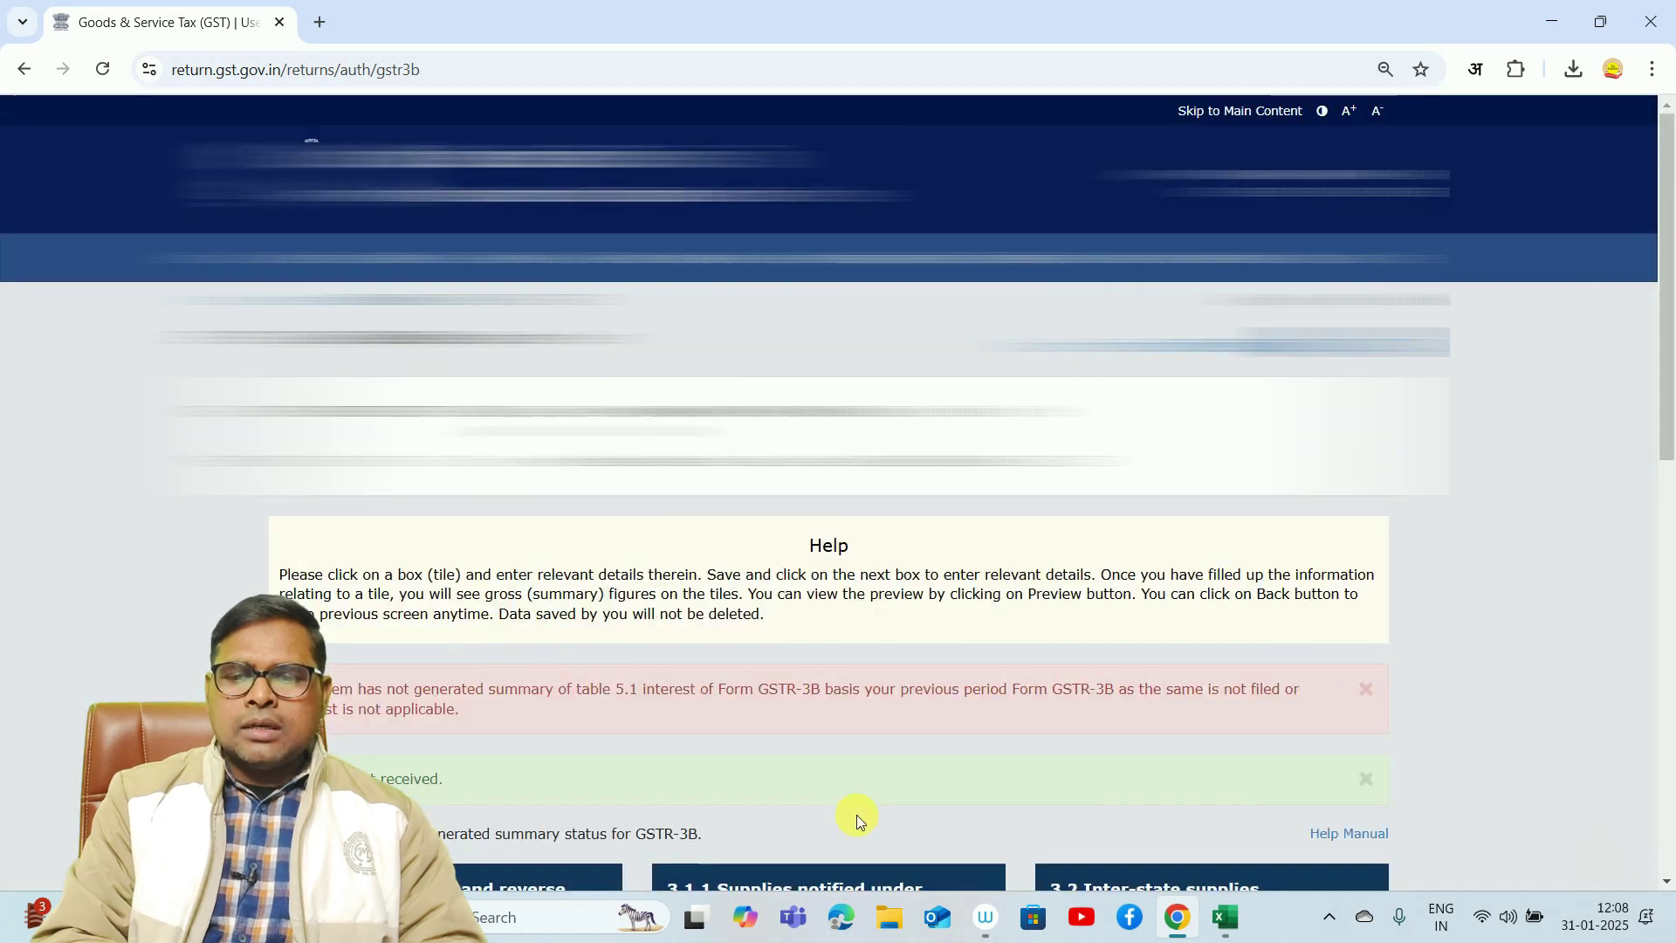
scroll(858, 785, "down", 10)
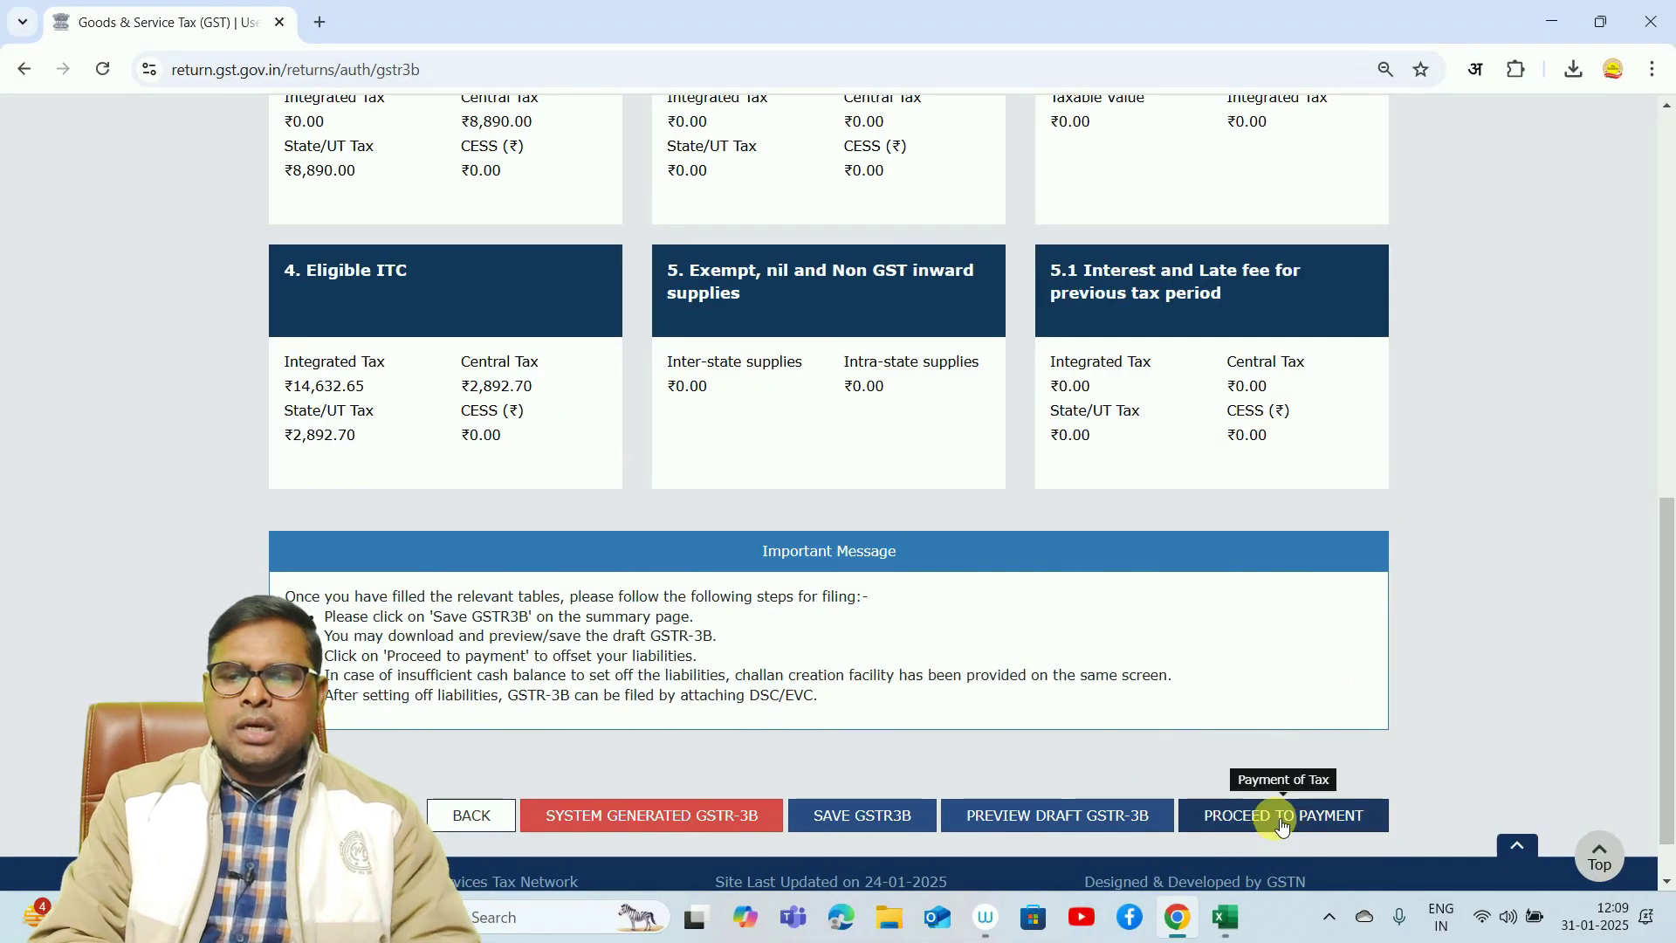
left_click(1281, 816)
- Offset the liability with the suggested ITC utilization by posting credit to the ledger, agreeing to the IMS conditions and the irreversibility warning
scroll(797, 550, "down", 10)
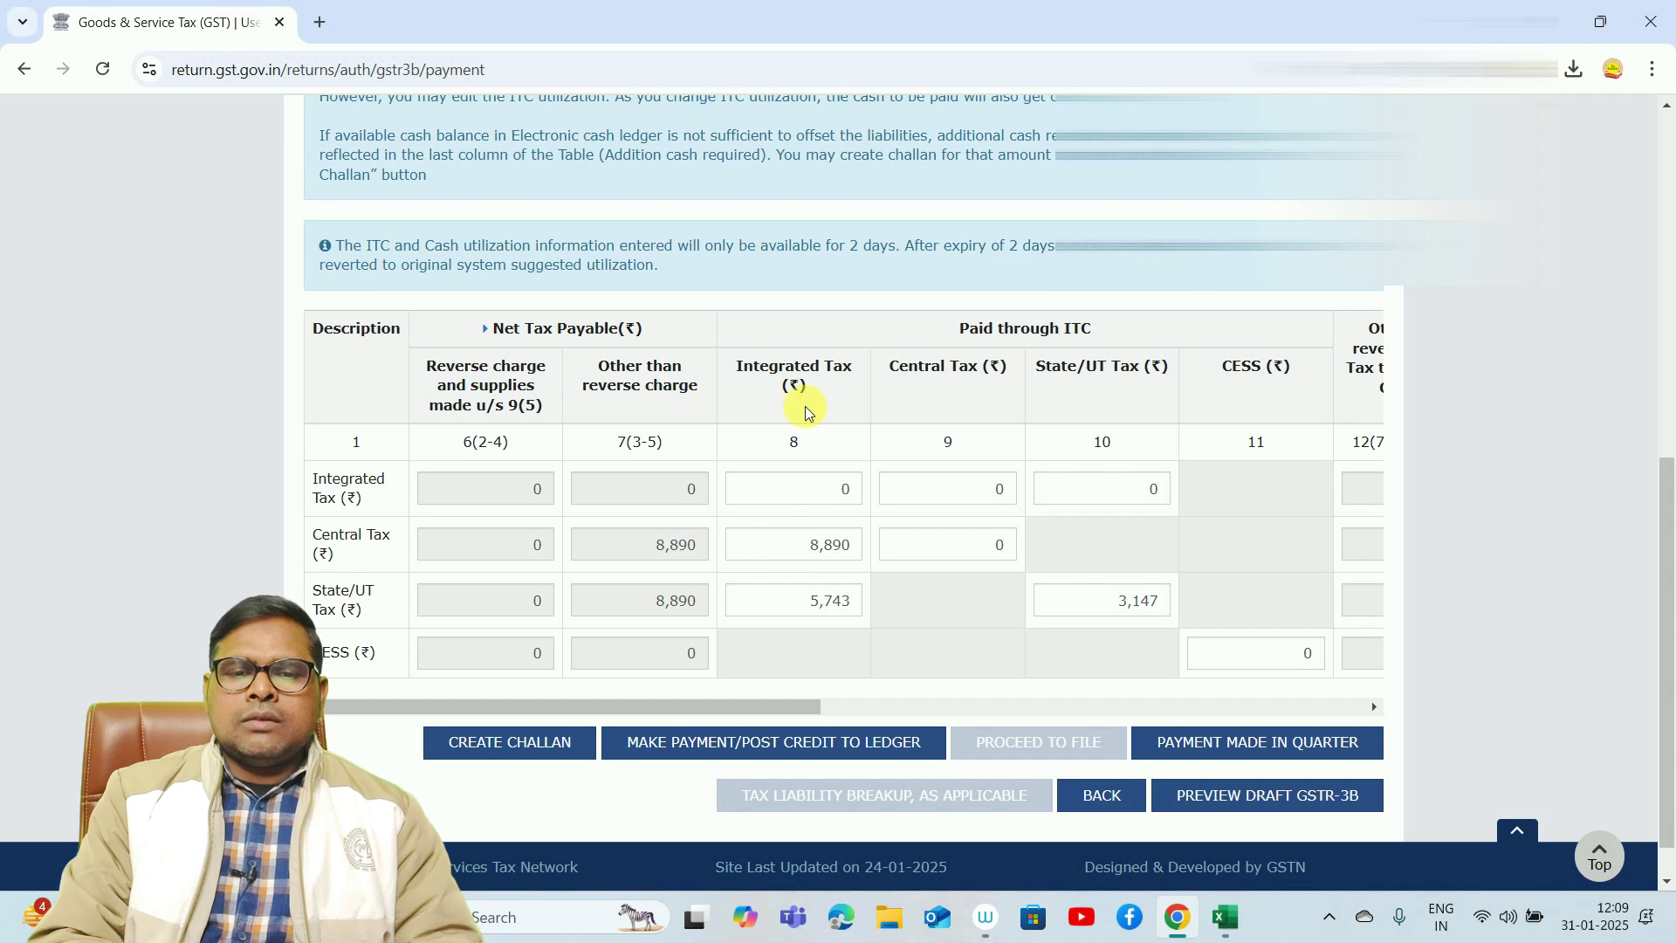
mouse_move(823, 556)
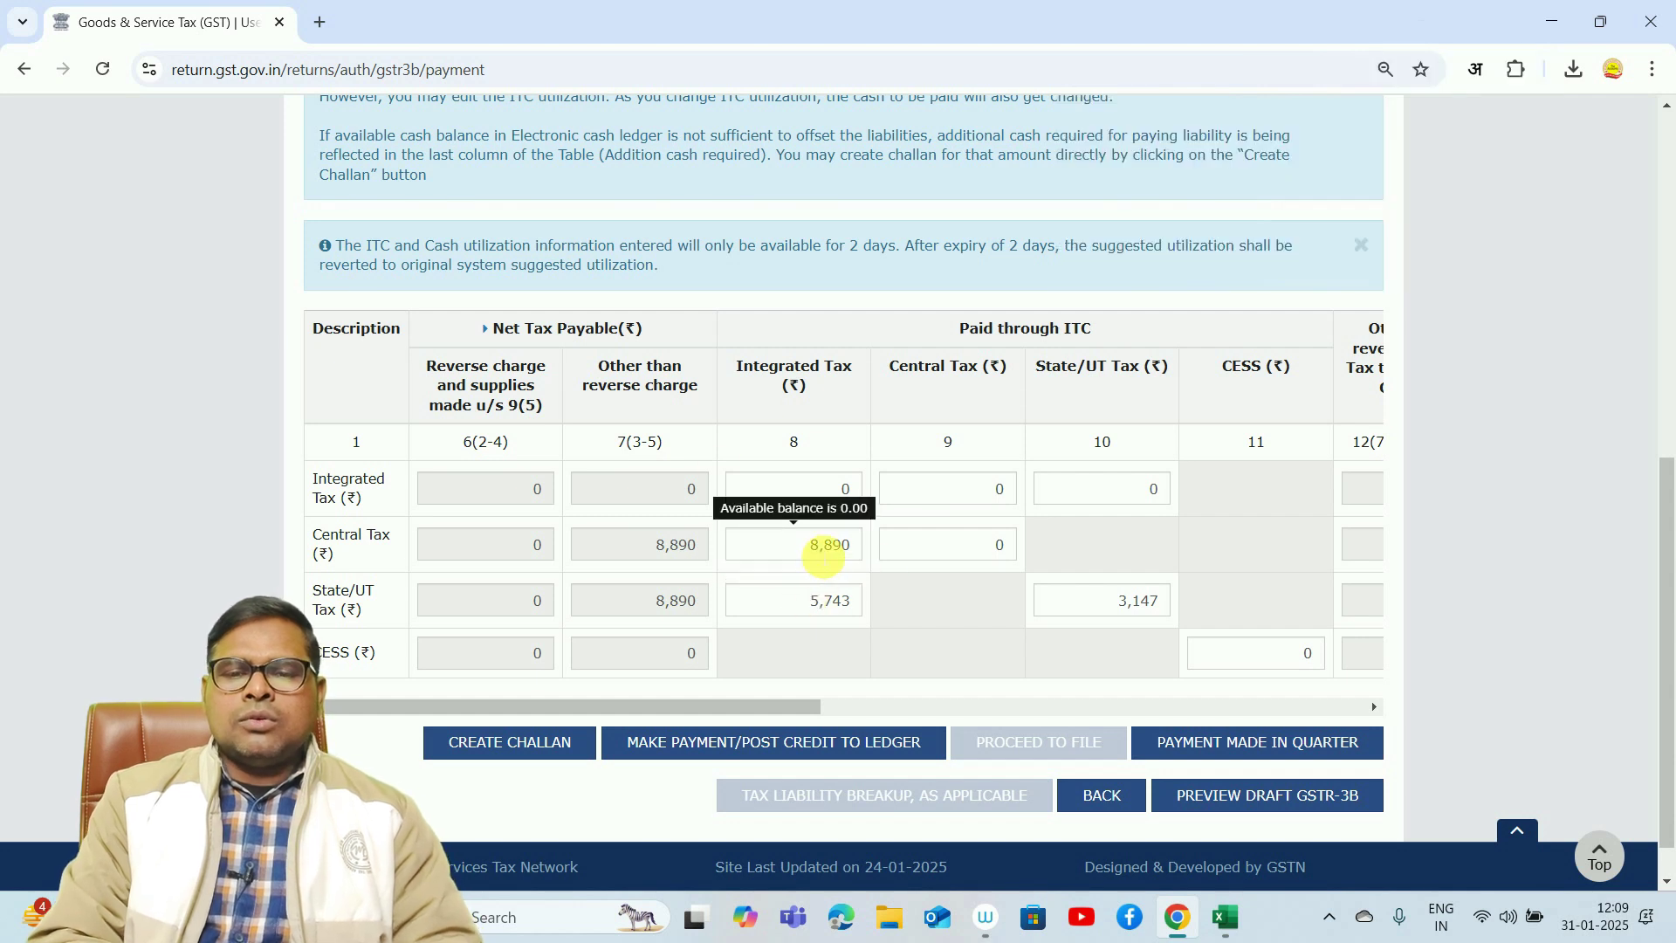
mouse_move(1116, 615)
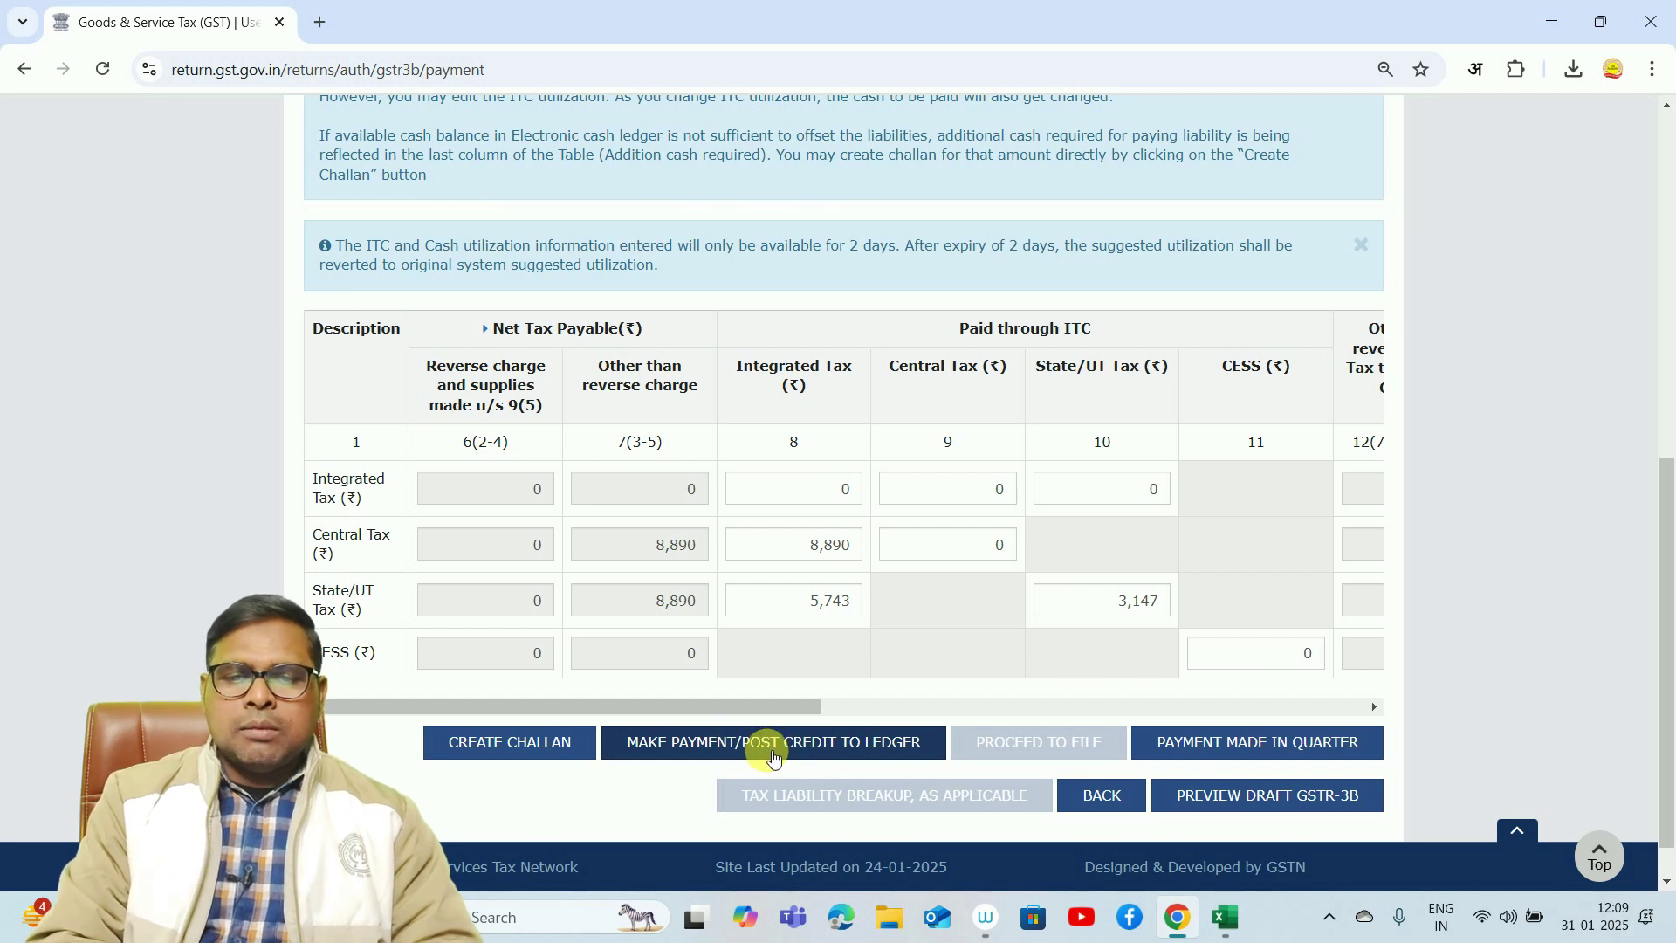
left_click(772, 750)
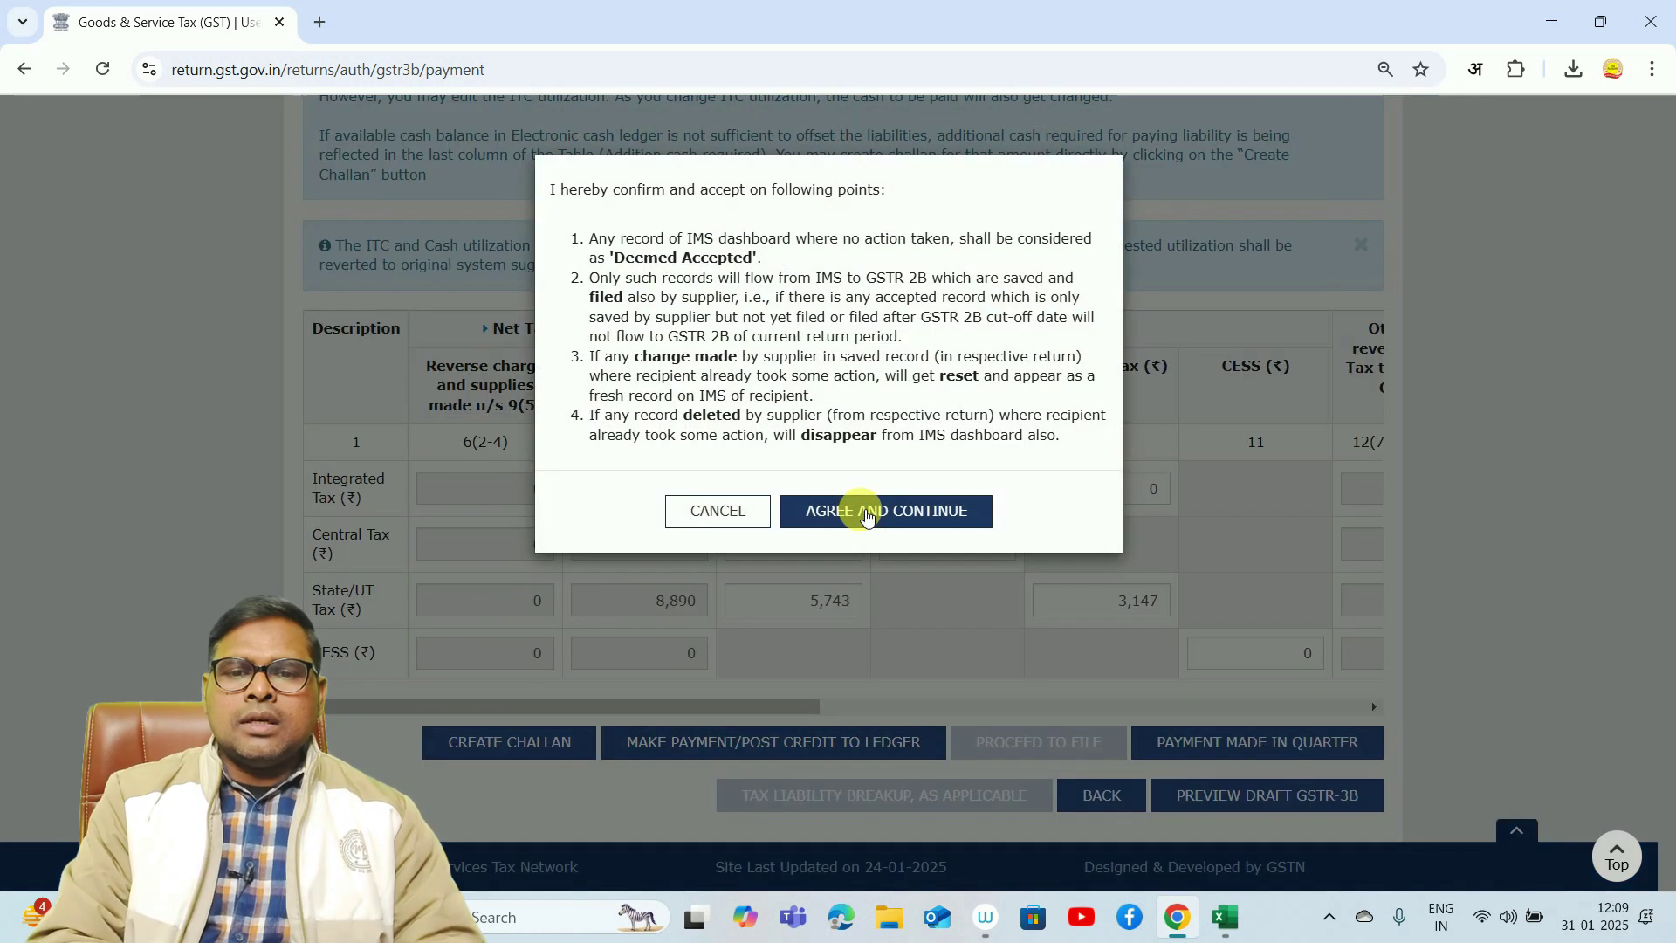
left_click(864, 510)
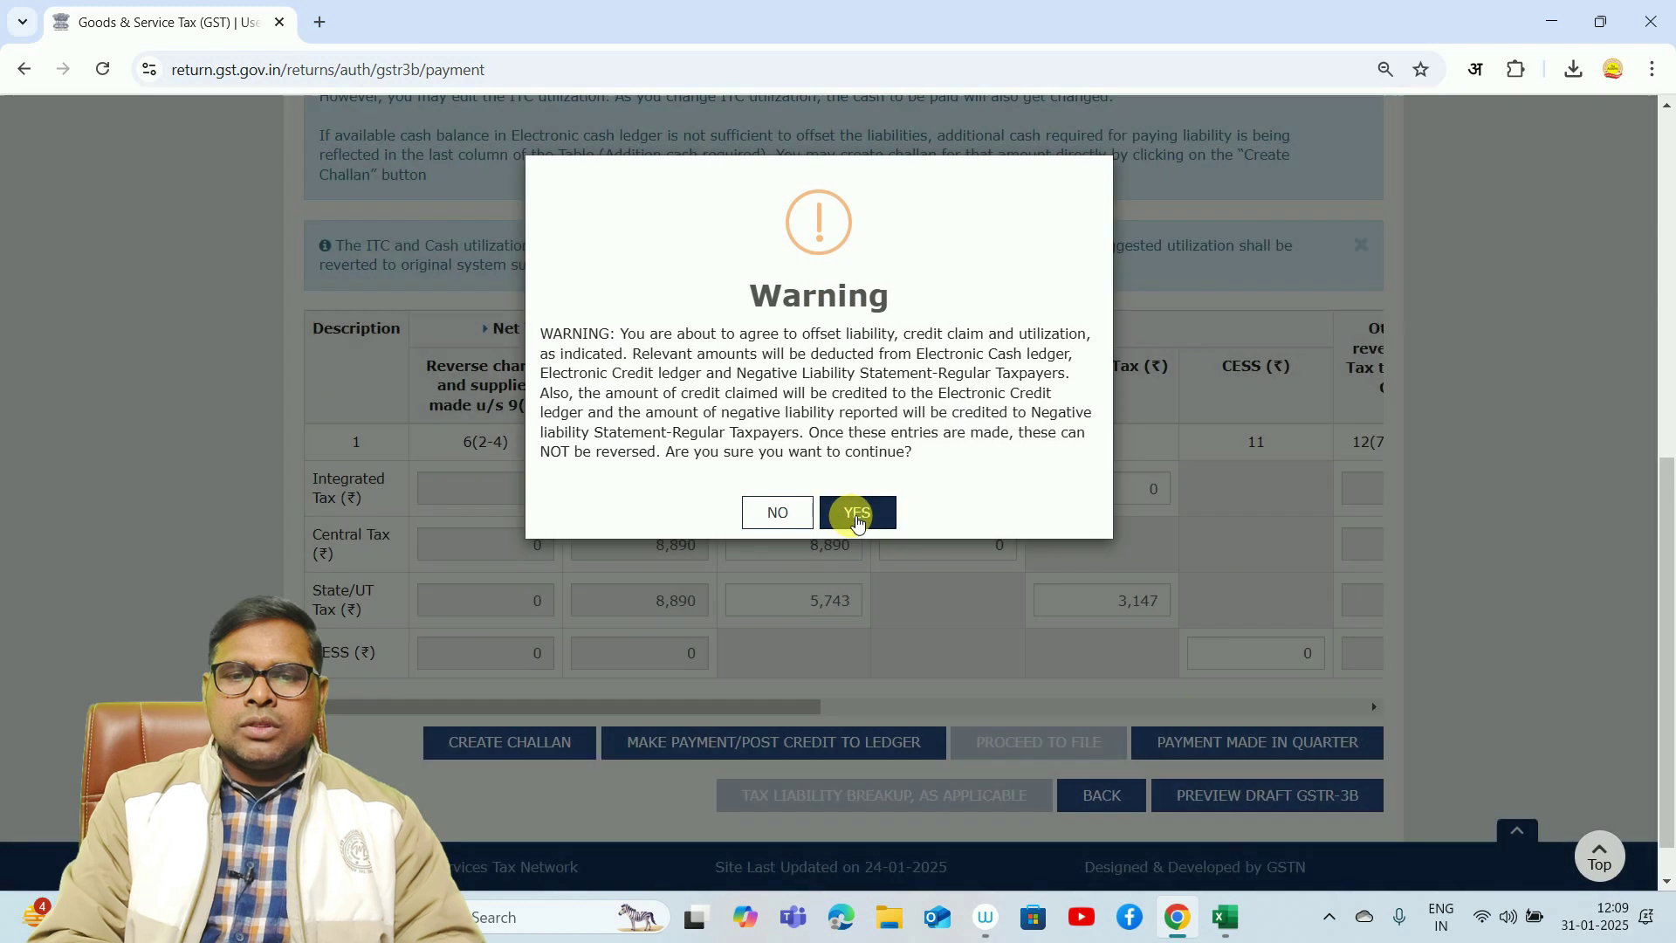
left_click(856, 513)
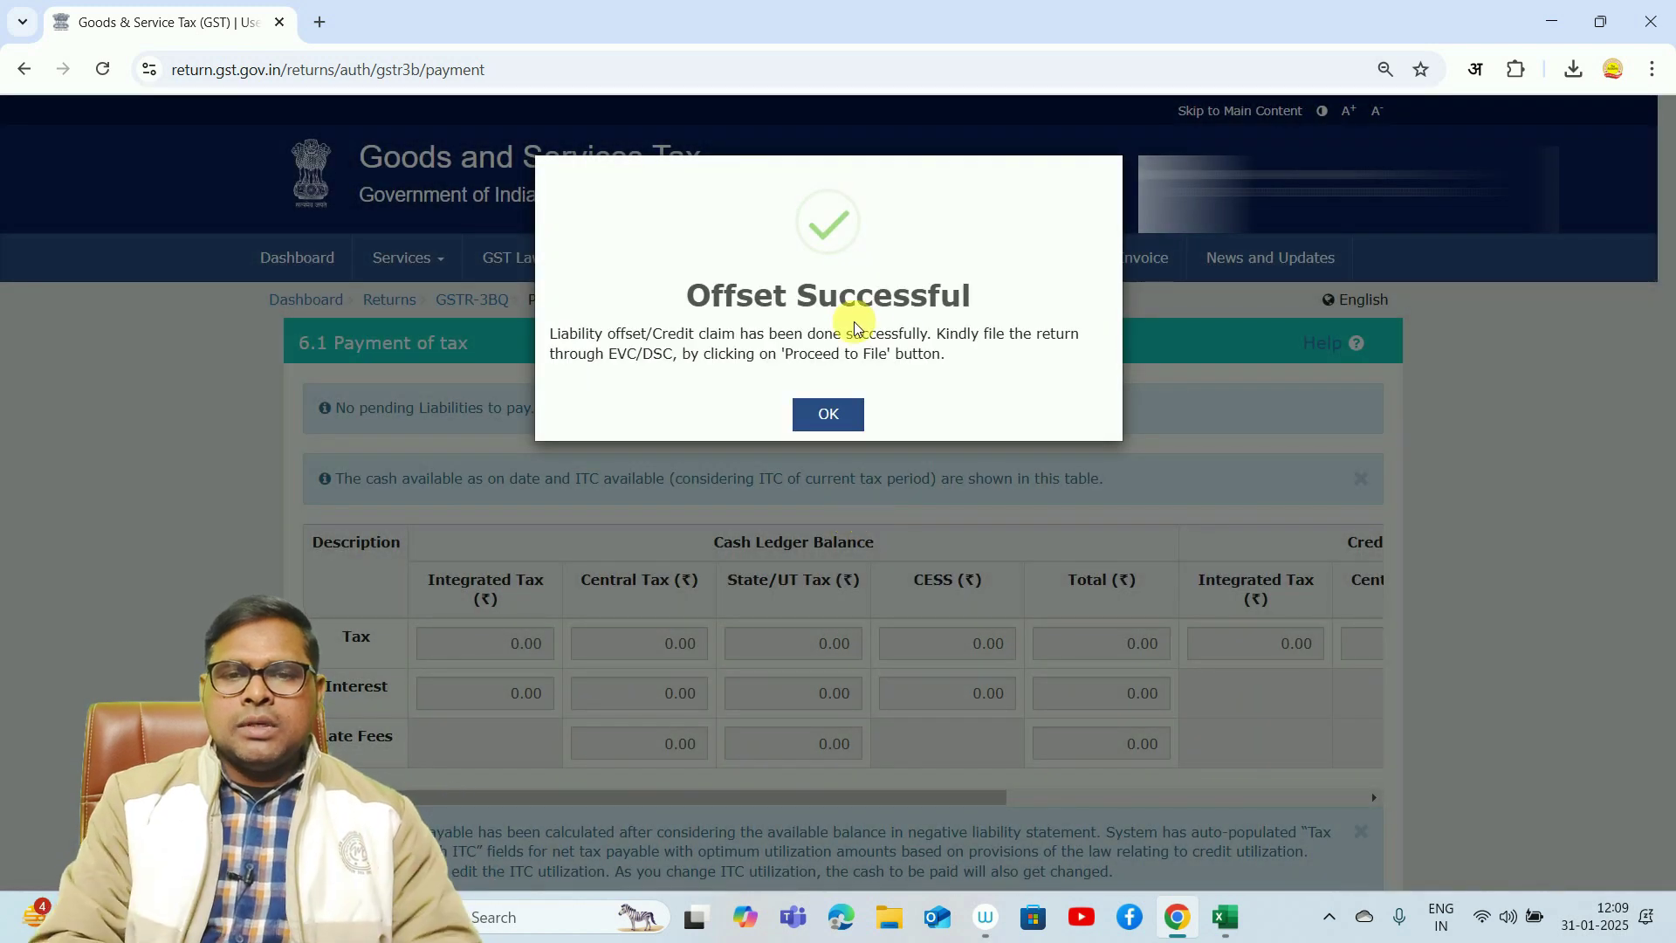
left_click(832, 417)
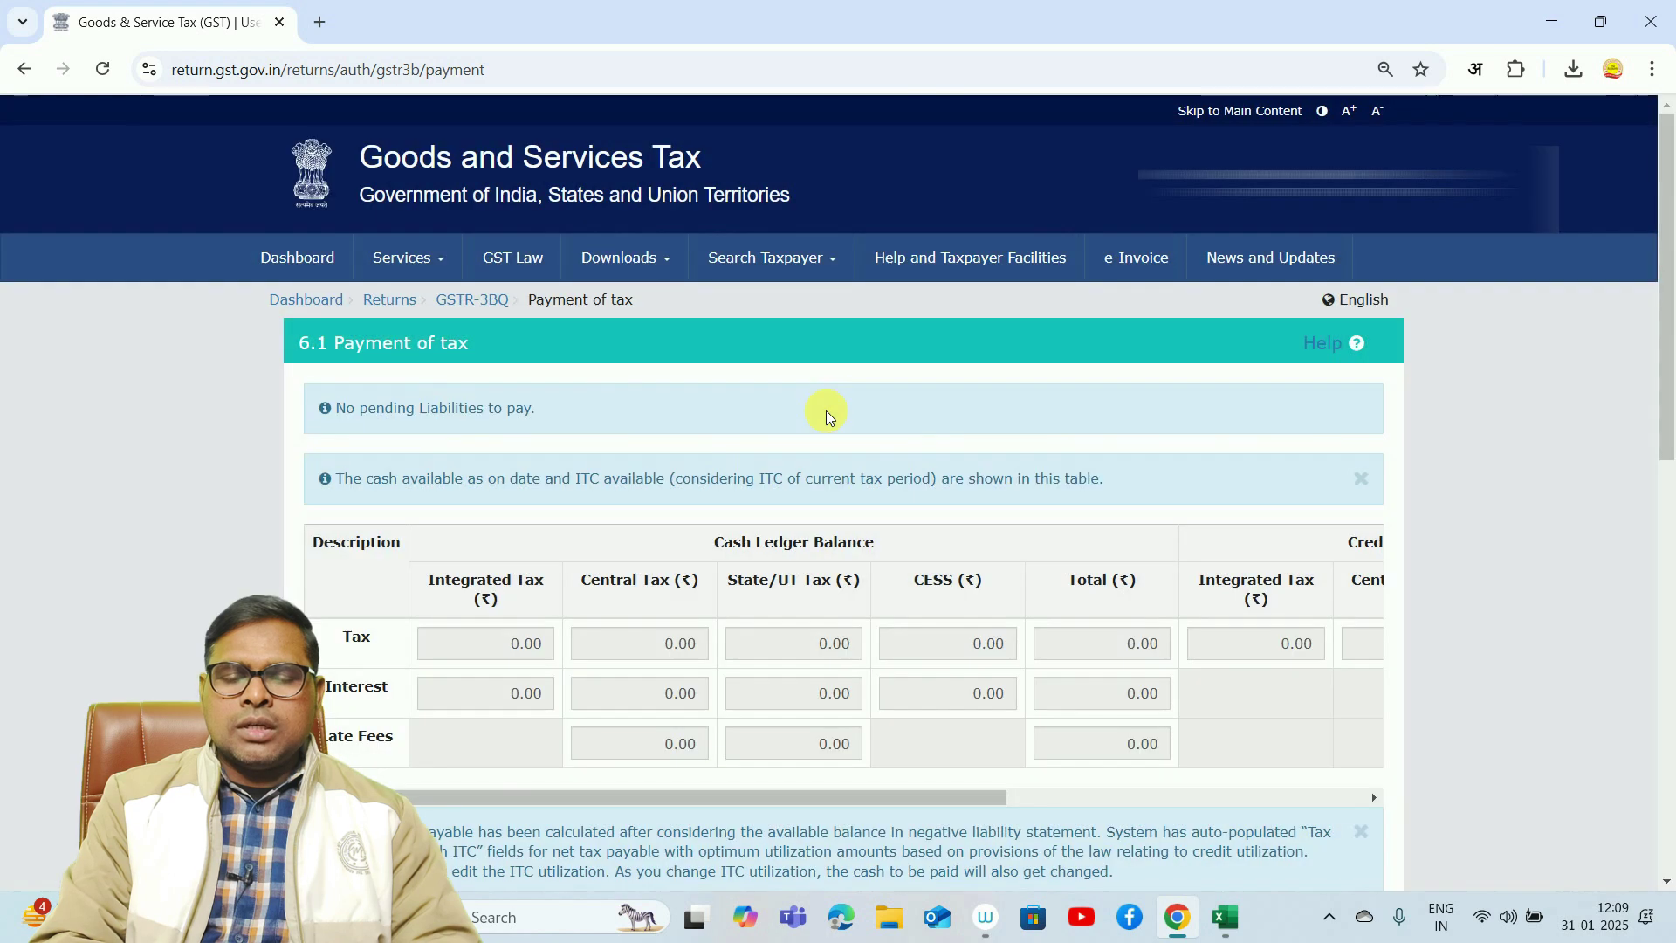
- Proceed to file GSTR-3B and affirm the verification declaration
left_click_drag(1665, 288, 1665, 703)
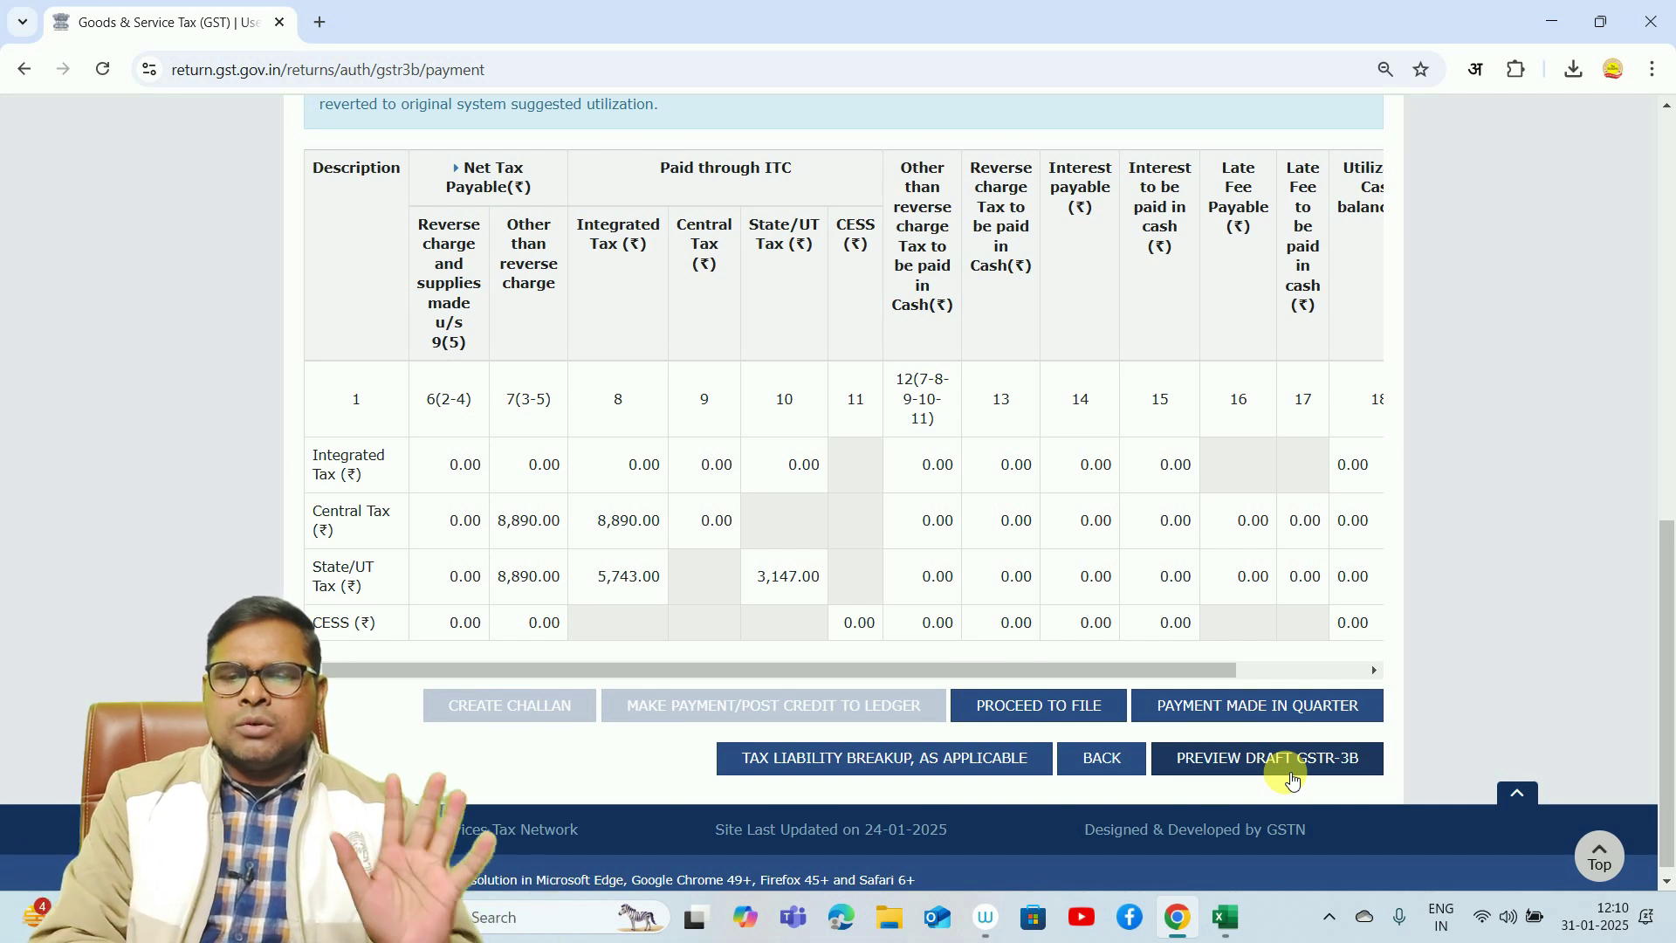
left_click(1064, 716)
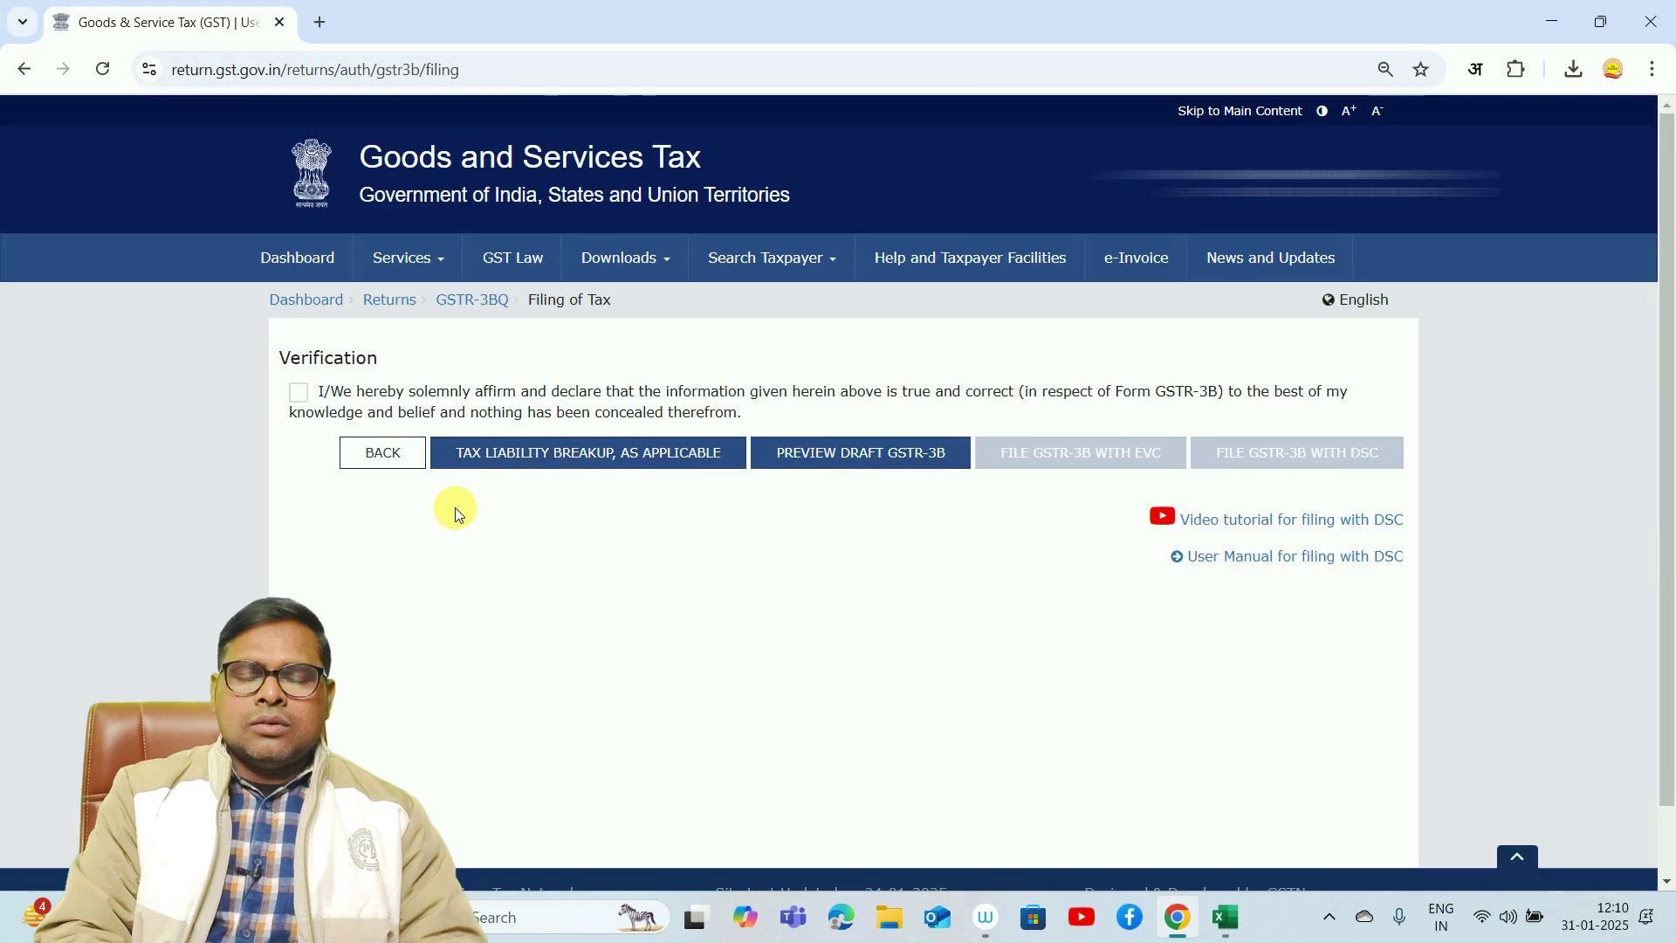
left_click(299, 395)
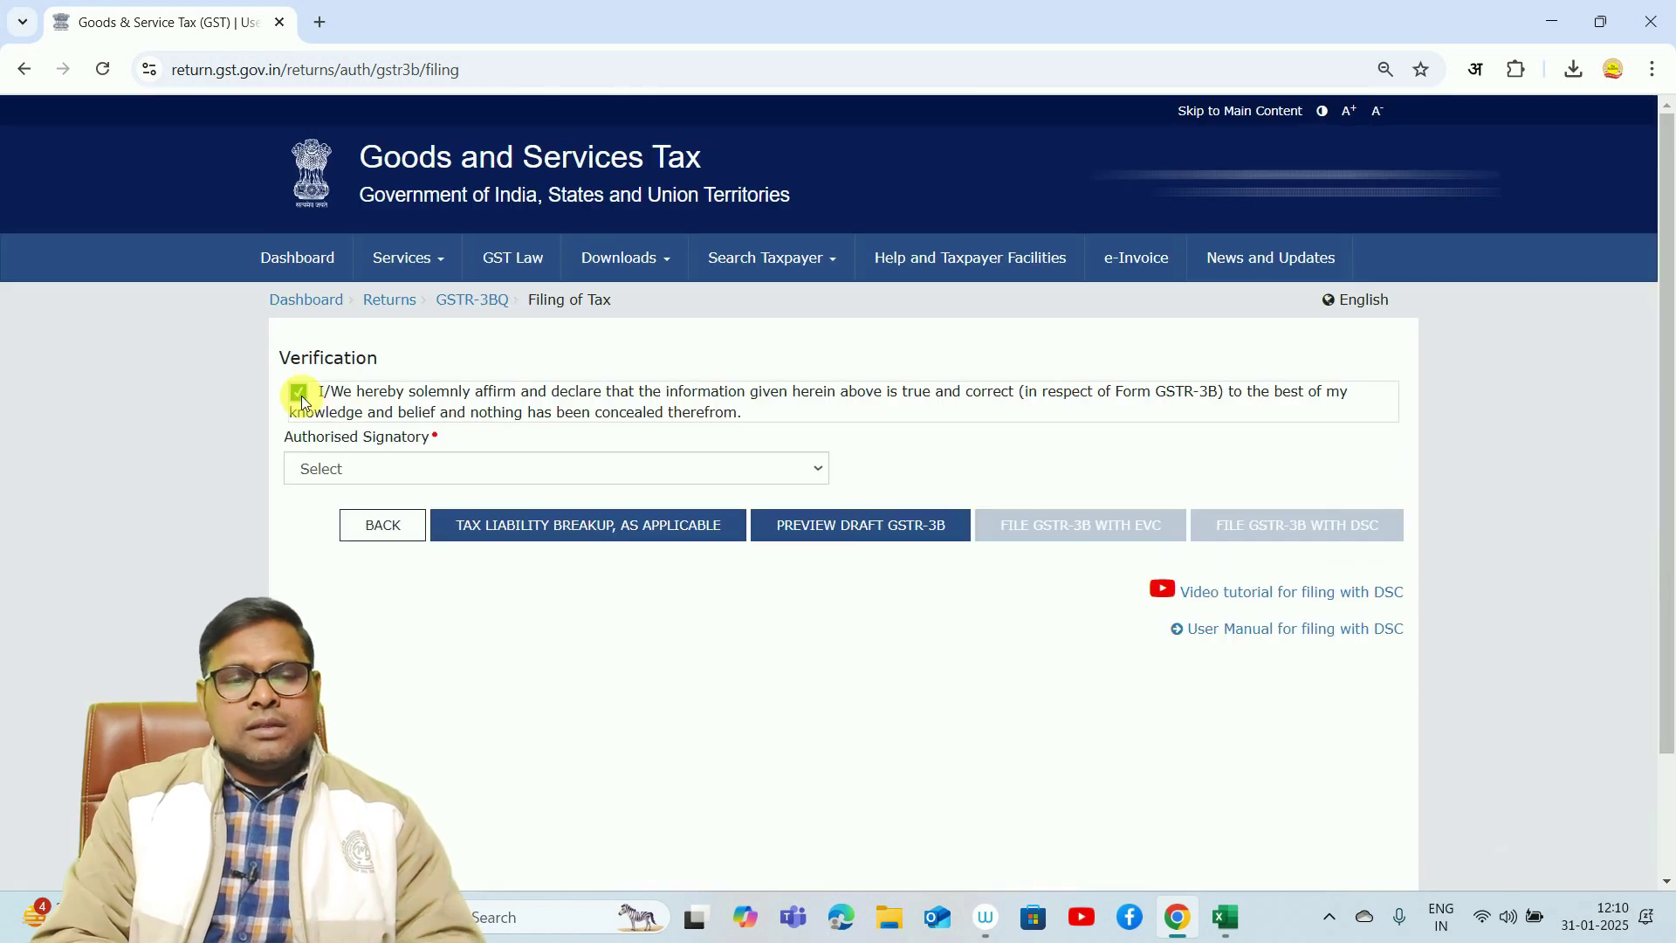
- Select the authorised signatory, file GSTR-3B with EVC, enter the one-time password and verify it
left_click(319, 469)
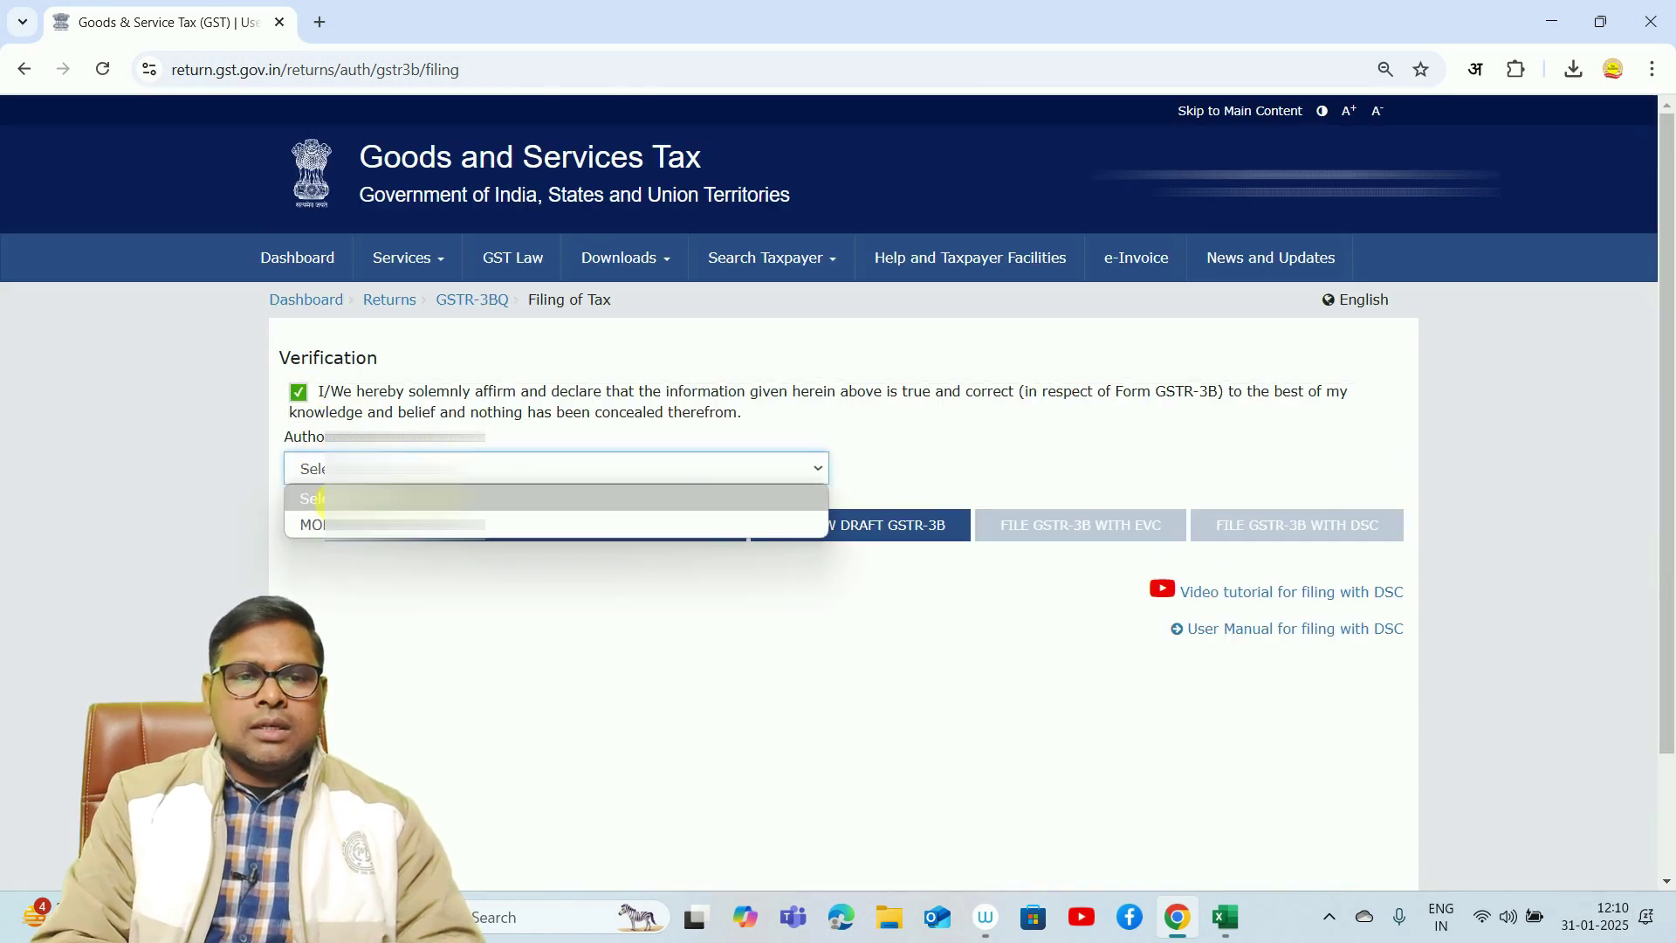
left_click(321, 525)
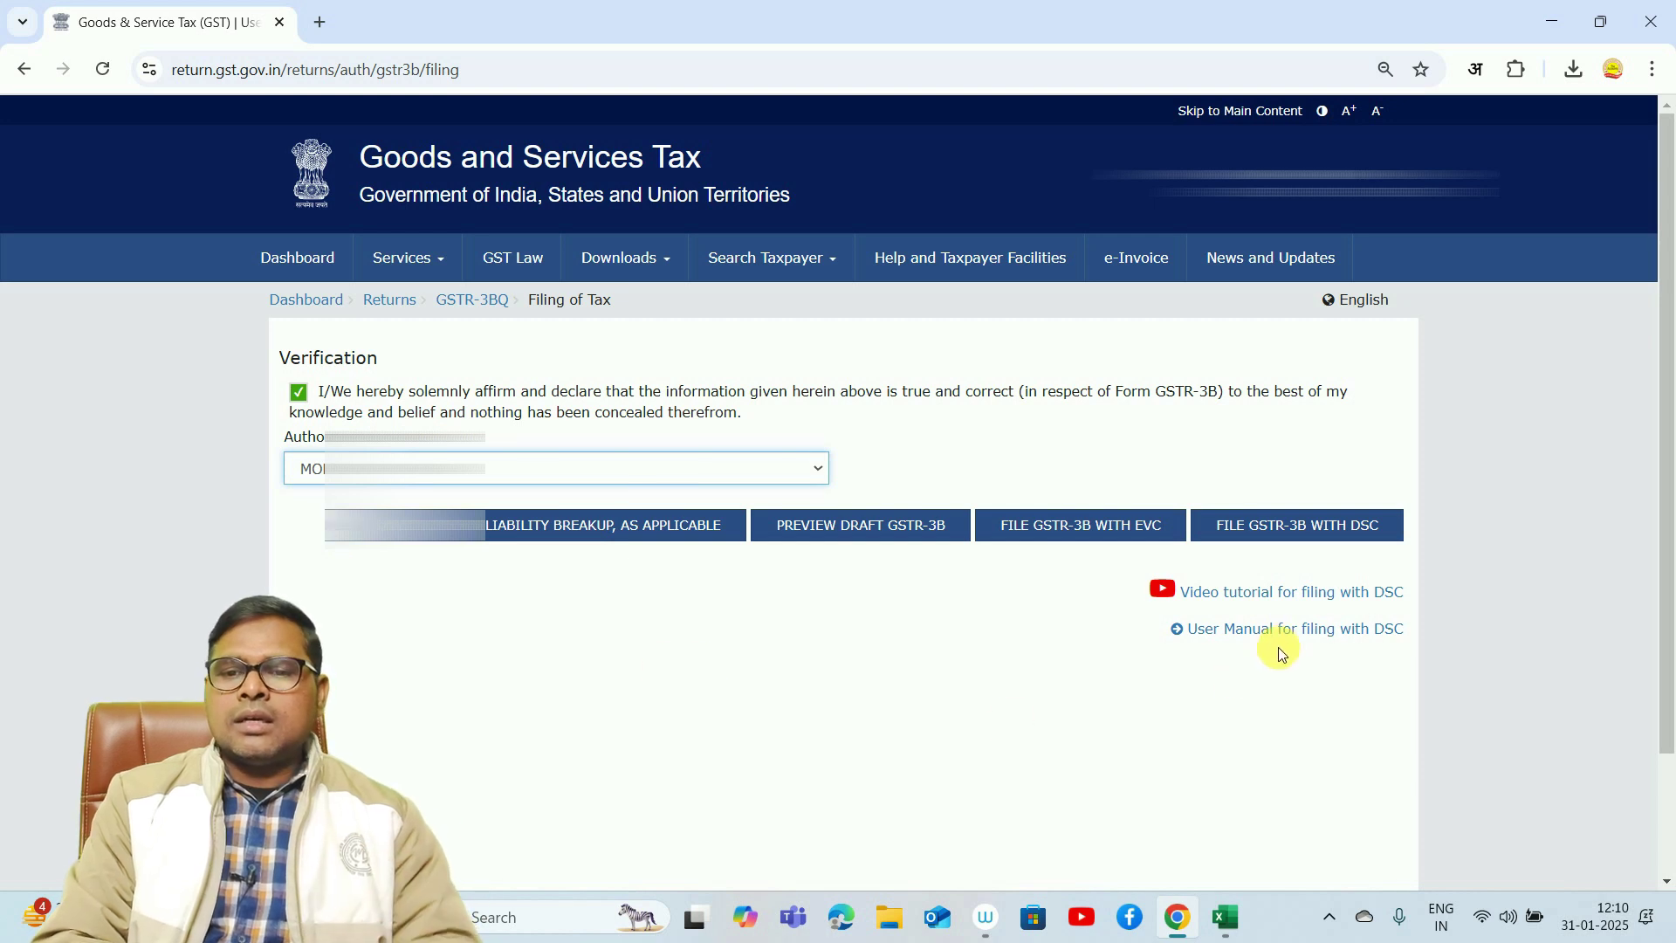
left_click(1104, 541)
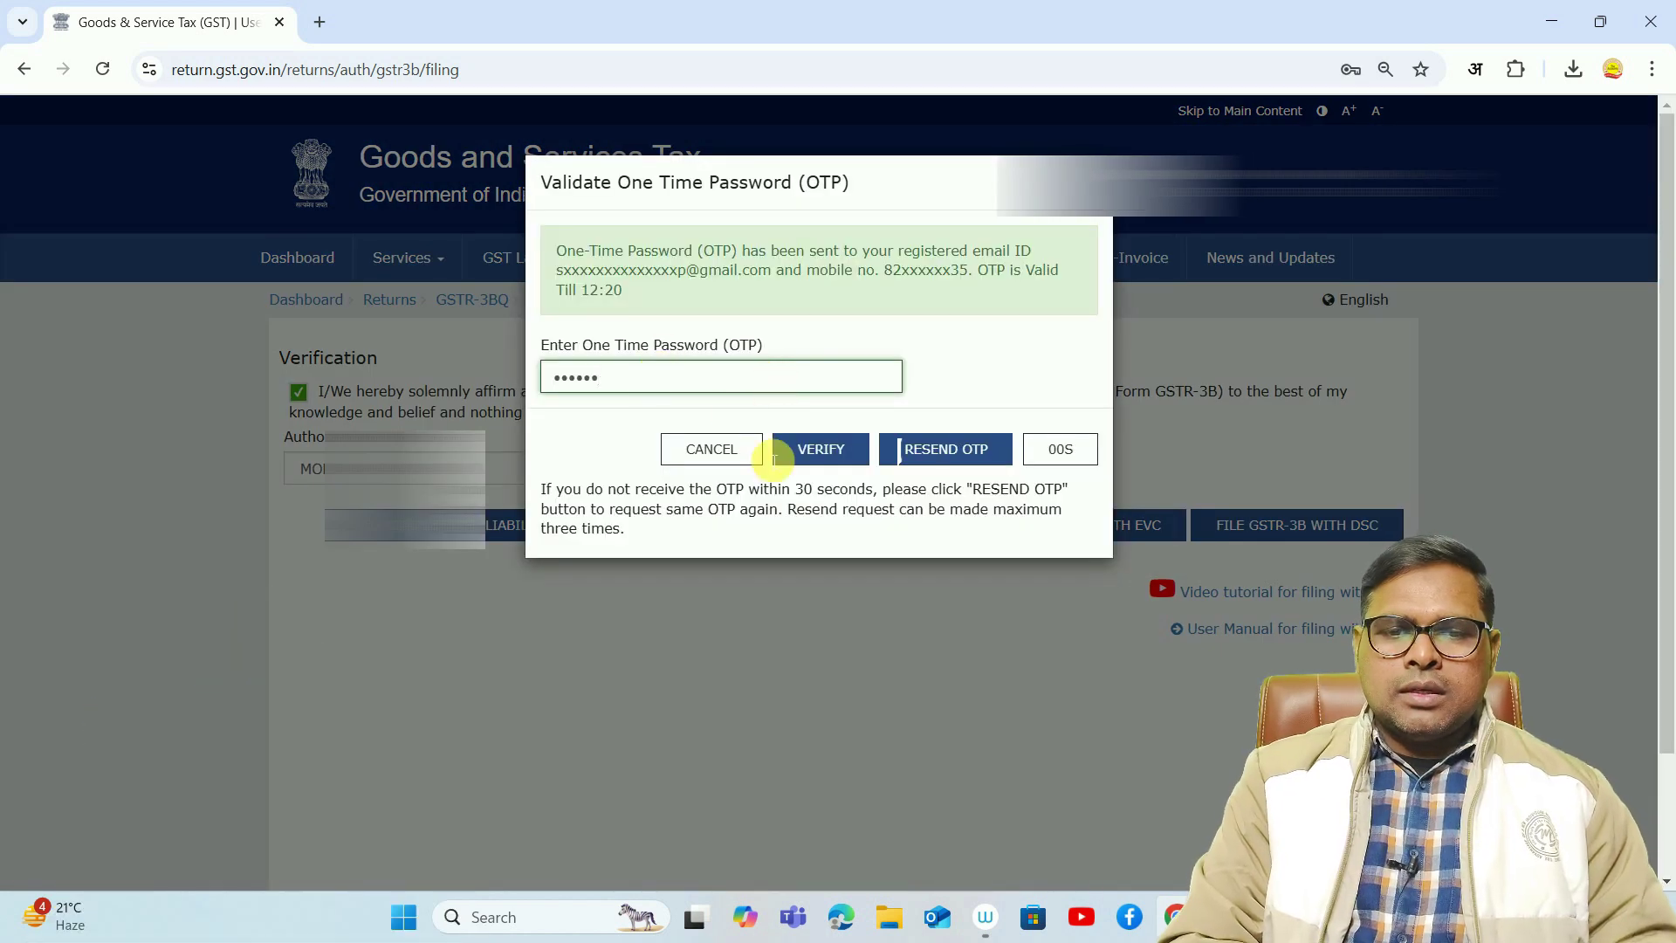
left_click(821, 450)
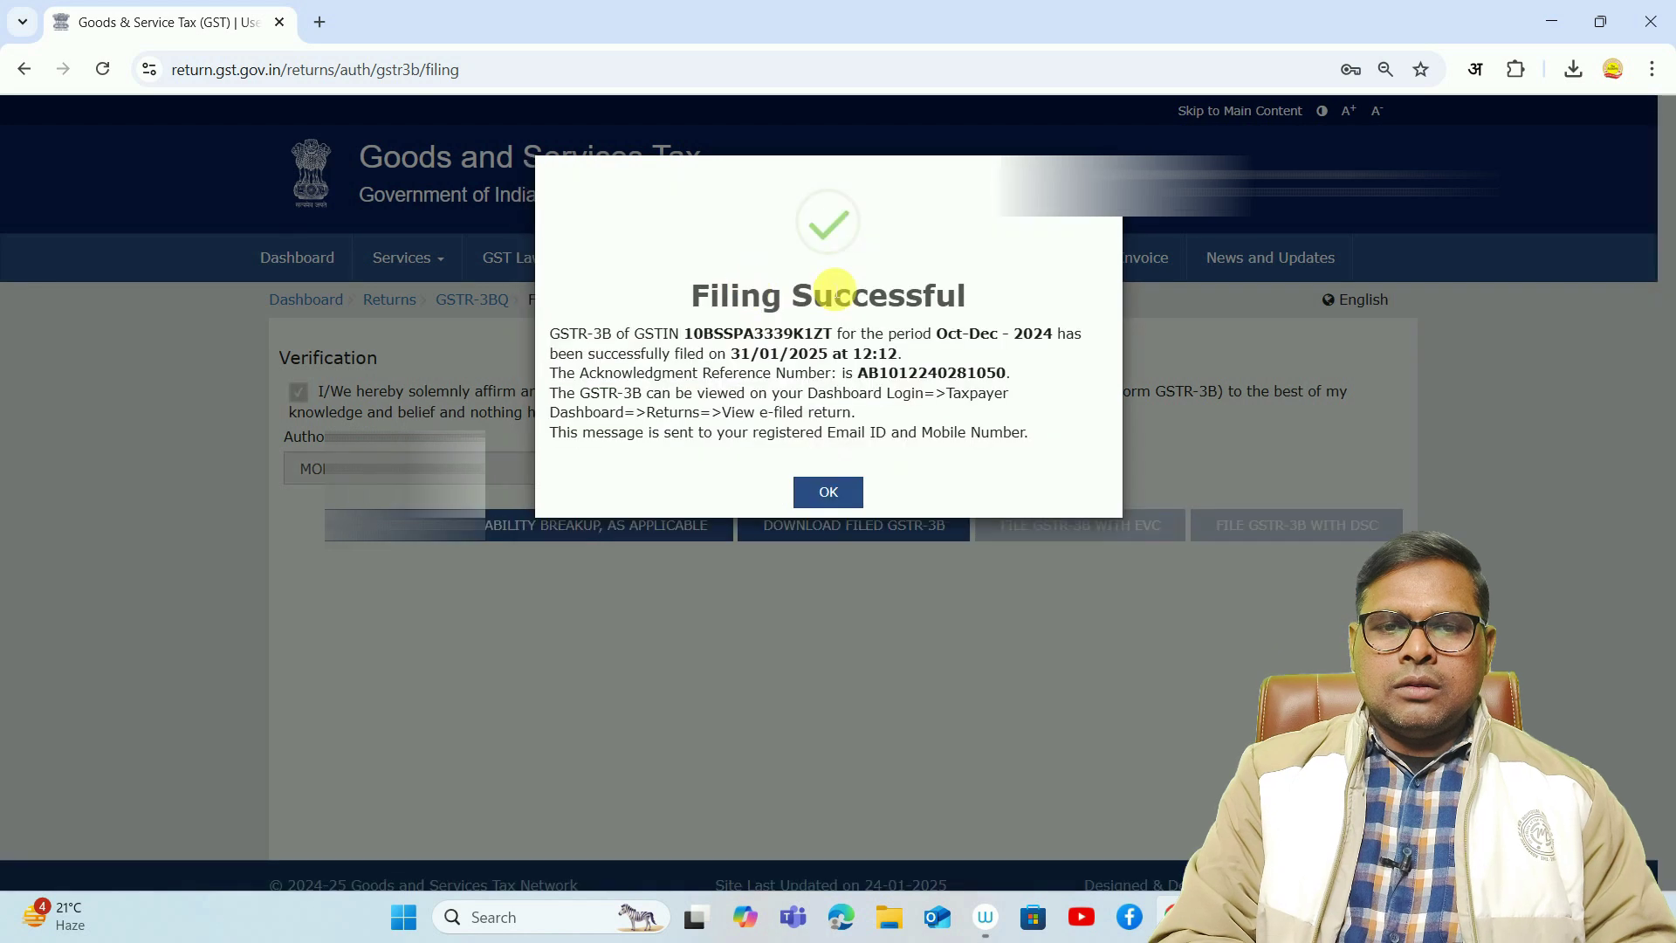